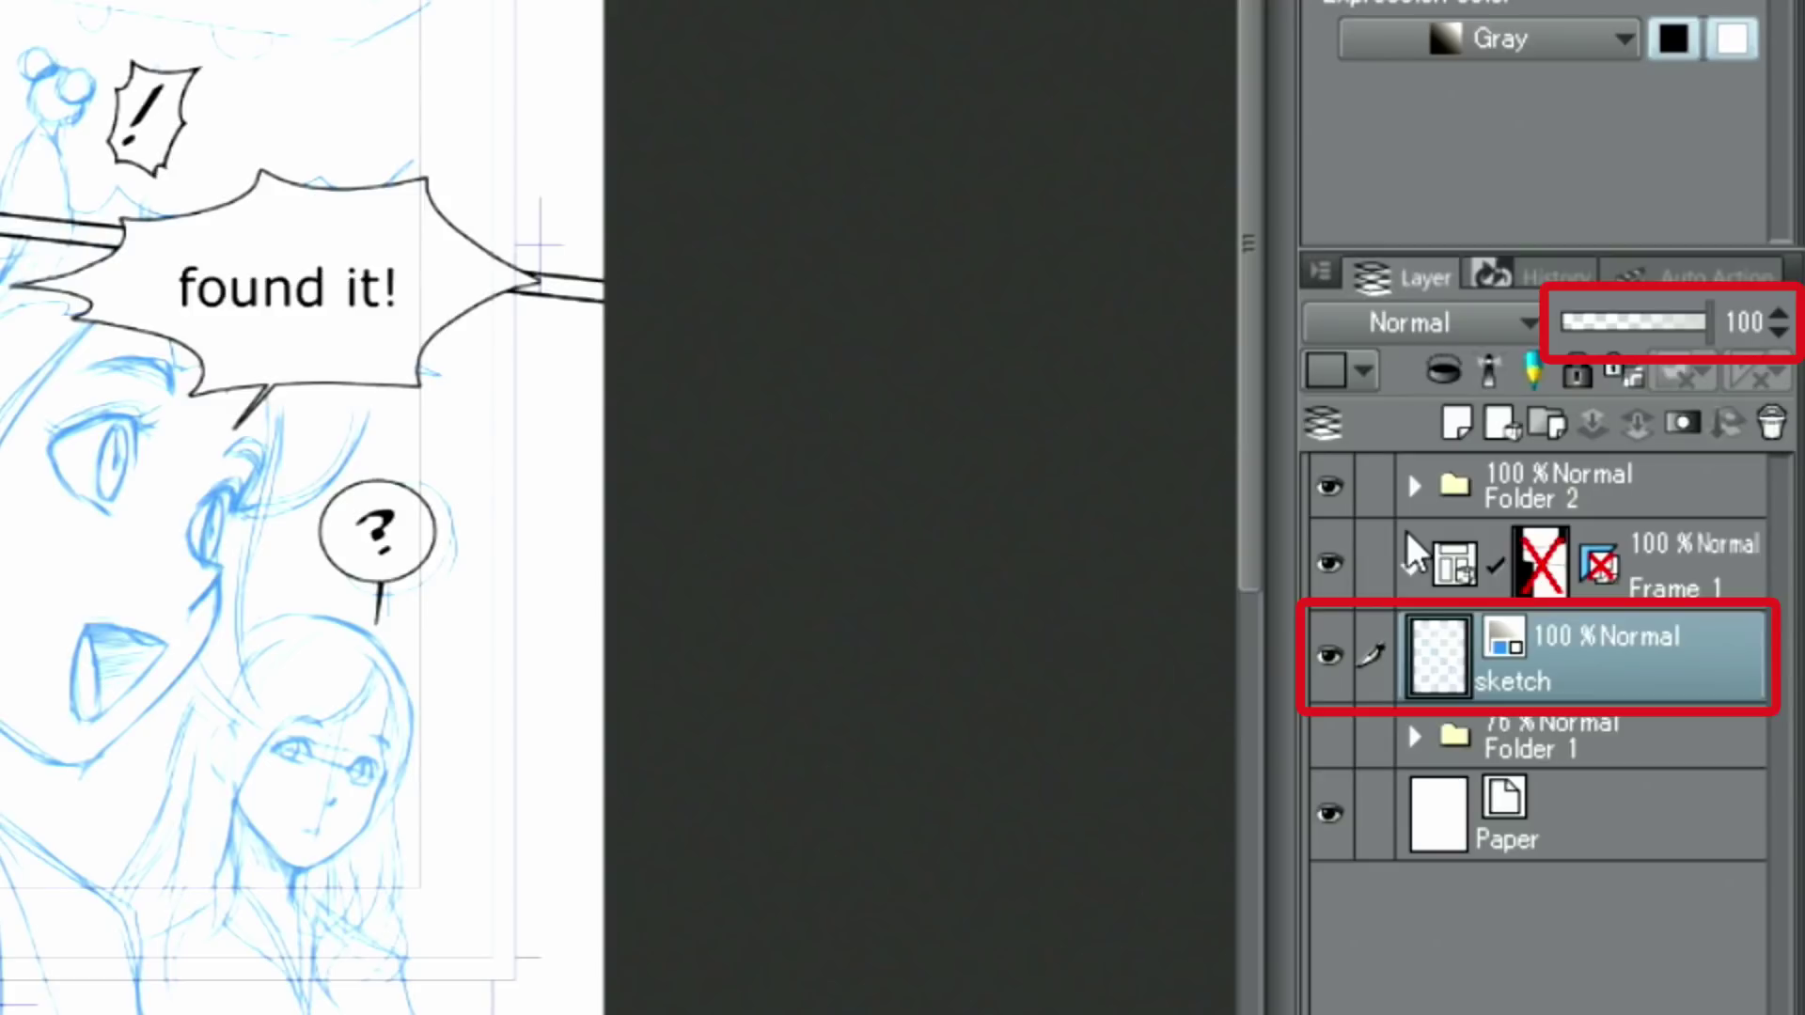
# Lower the sketch layer's opacity from 100 to exactly 50
pyautogui.moveTo(1696, 332); pyautogui.dragTo(1639, 355)
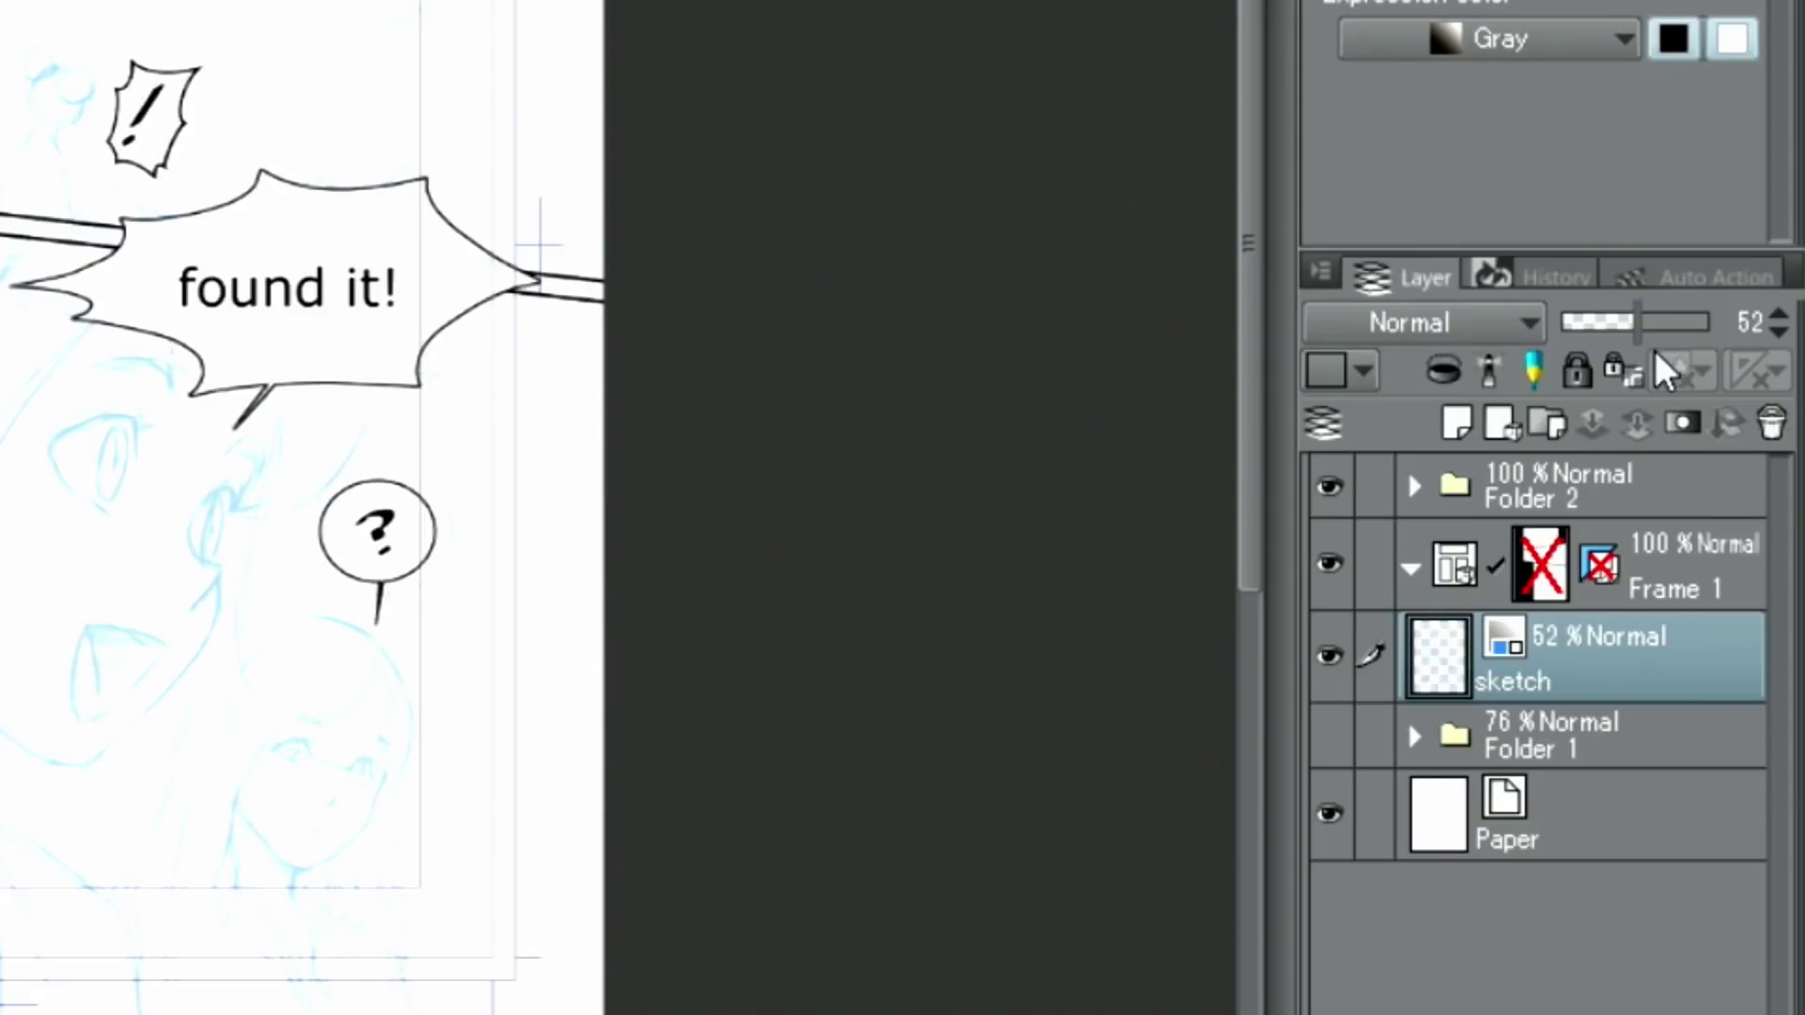
pyautogui.click(1777, 331)
pyautogui.click(1777, 331)
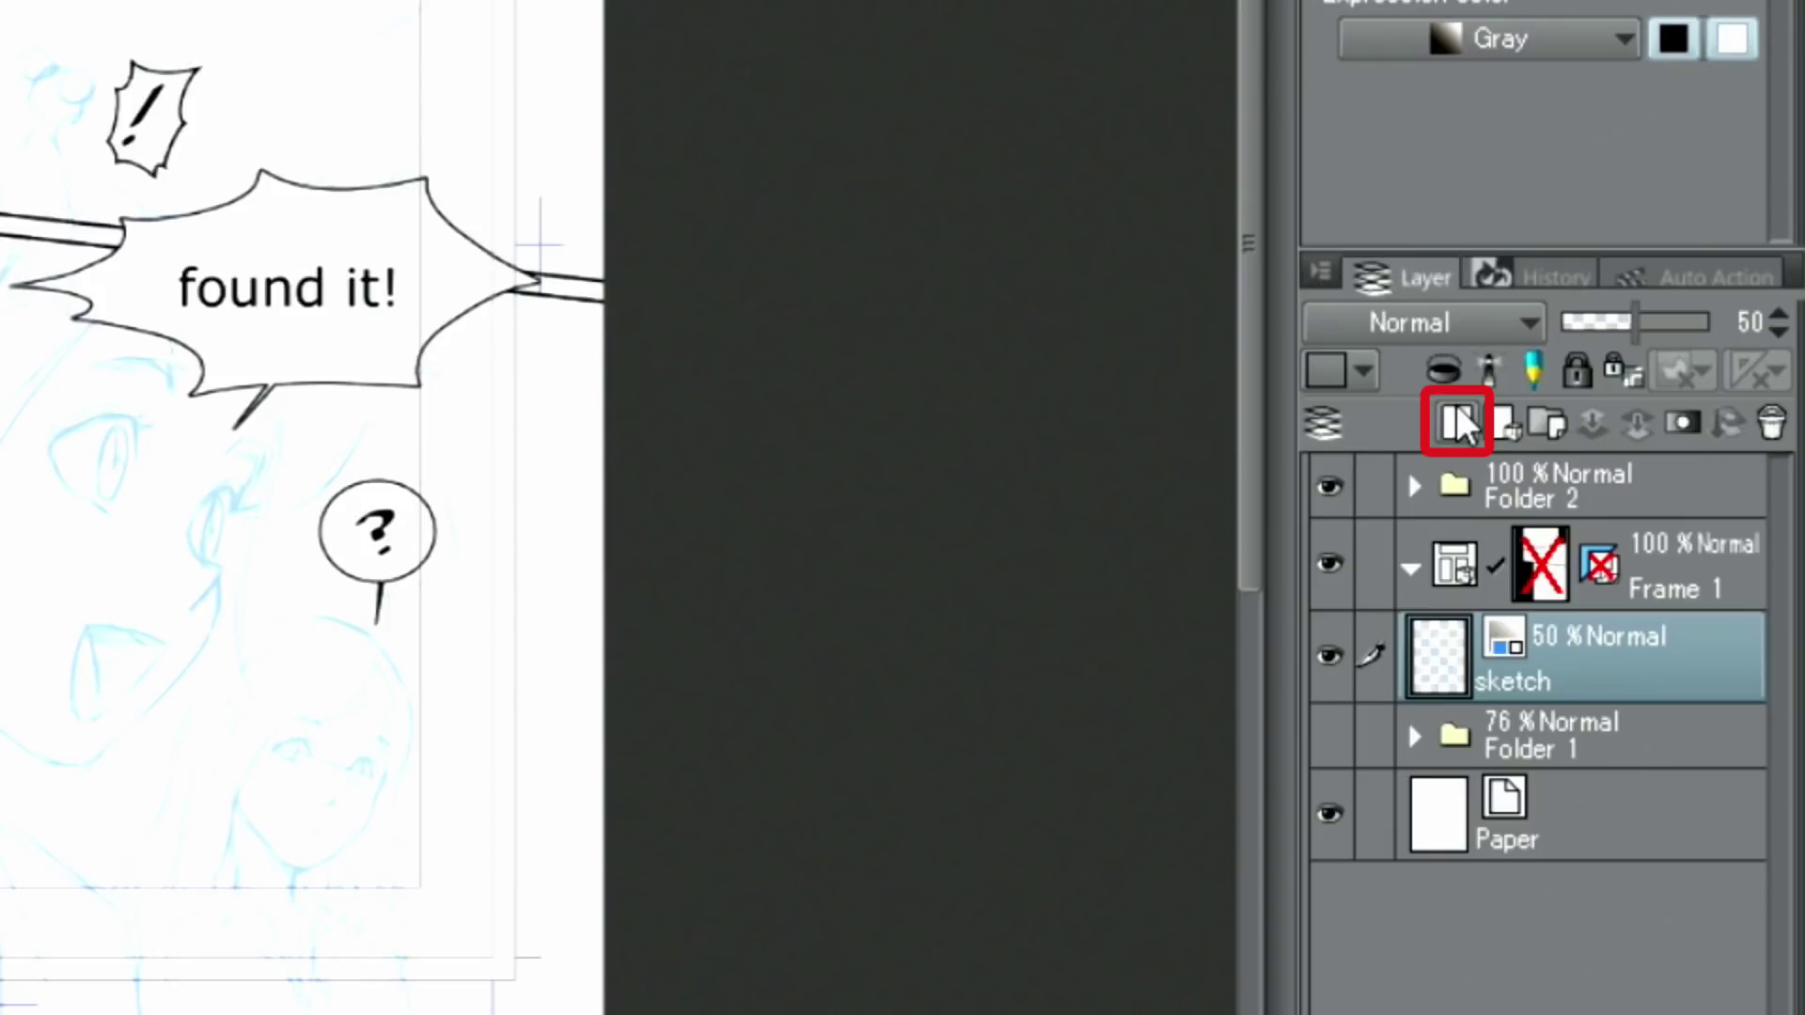
# Add a new raster layer, move it to the top of the stack and name it 'character 1'
pyautogui.click(1458, 414)
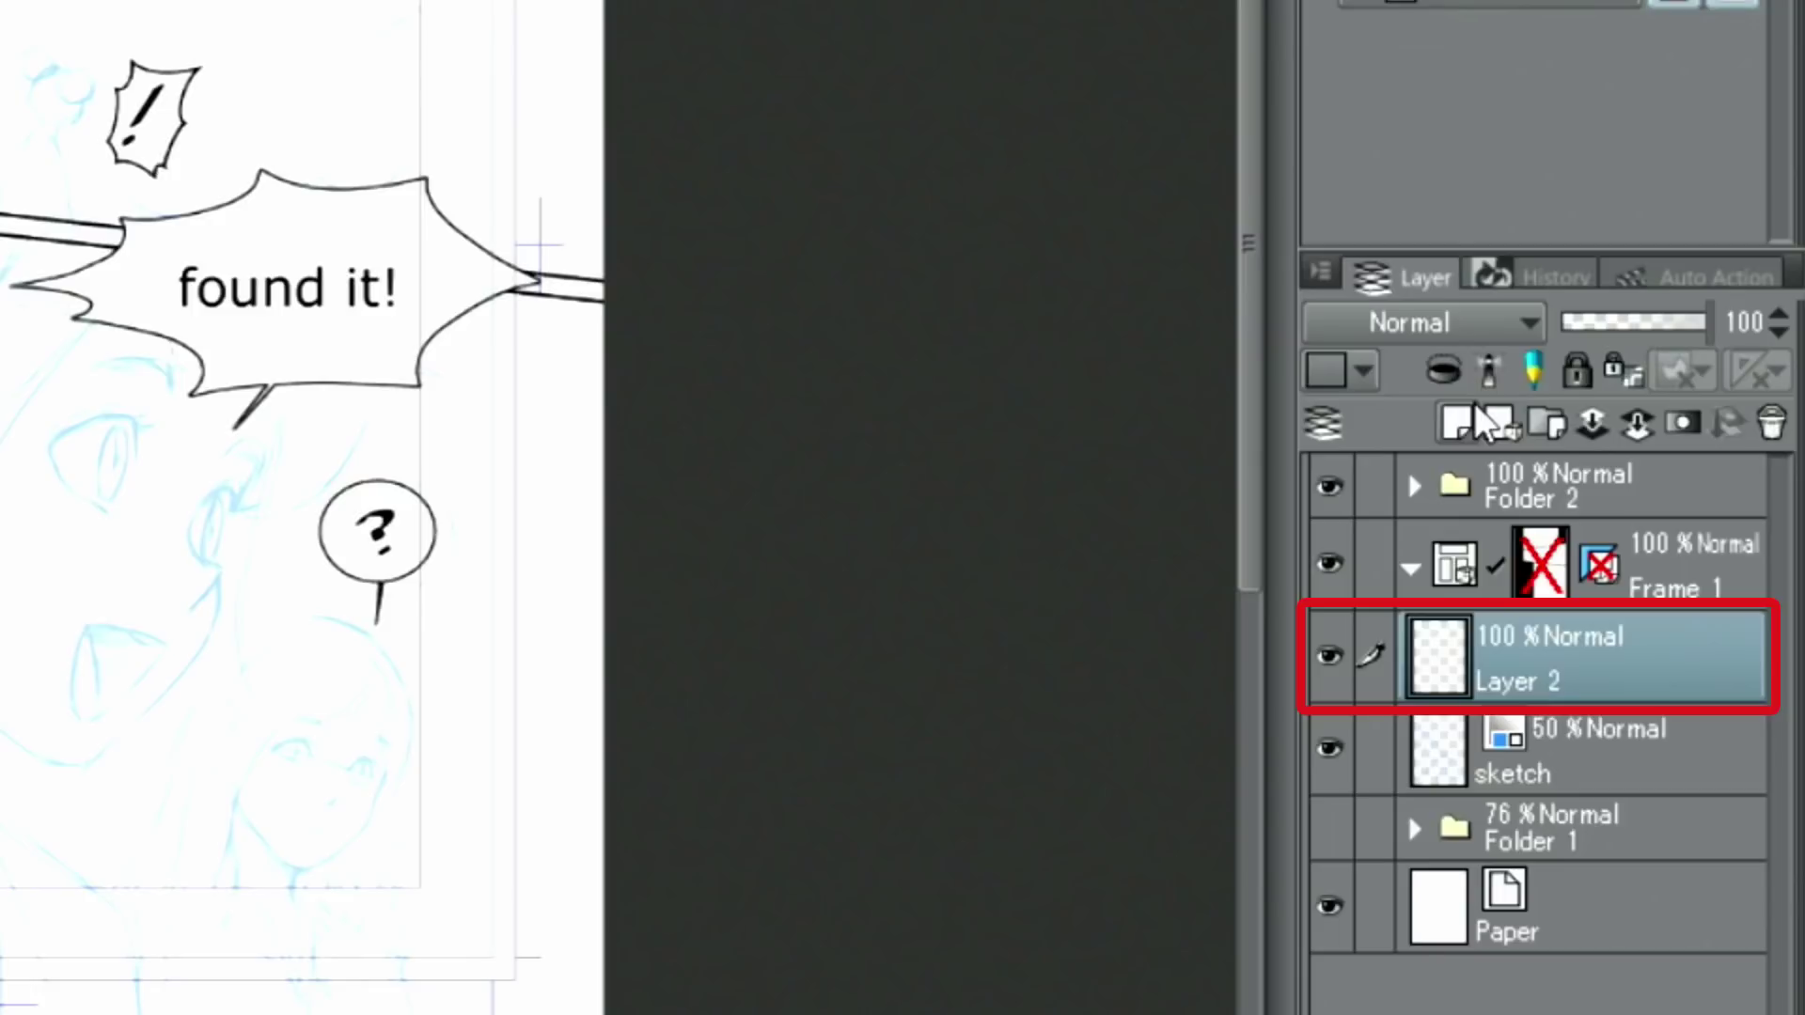
pyautogui.moveTo(1632, 673); pyautogui.dragTo(1611, 477)
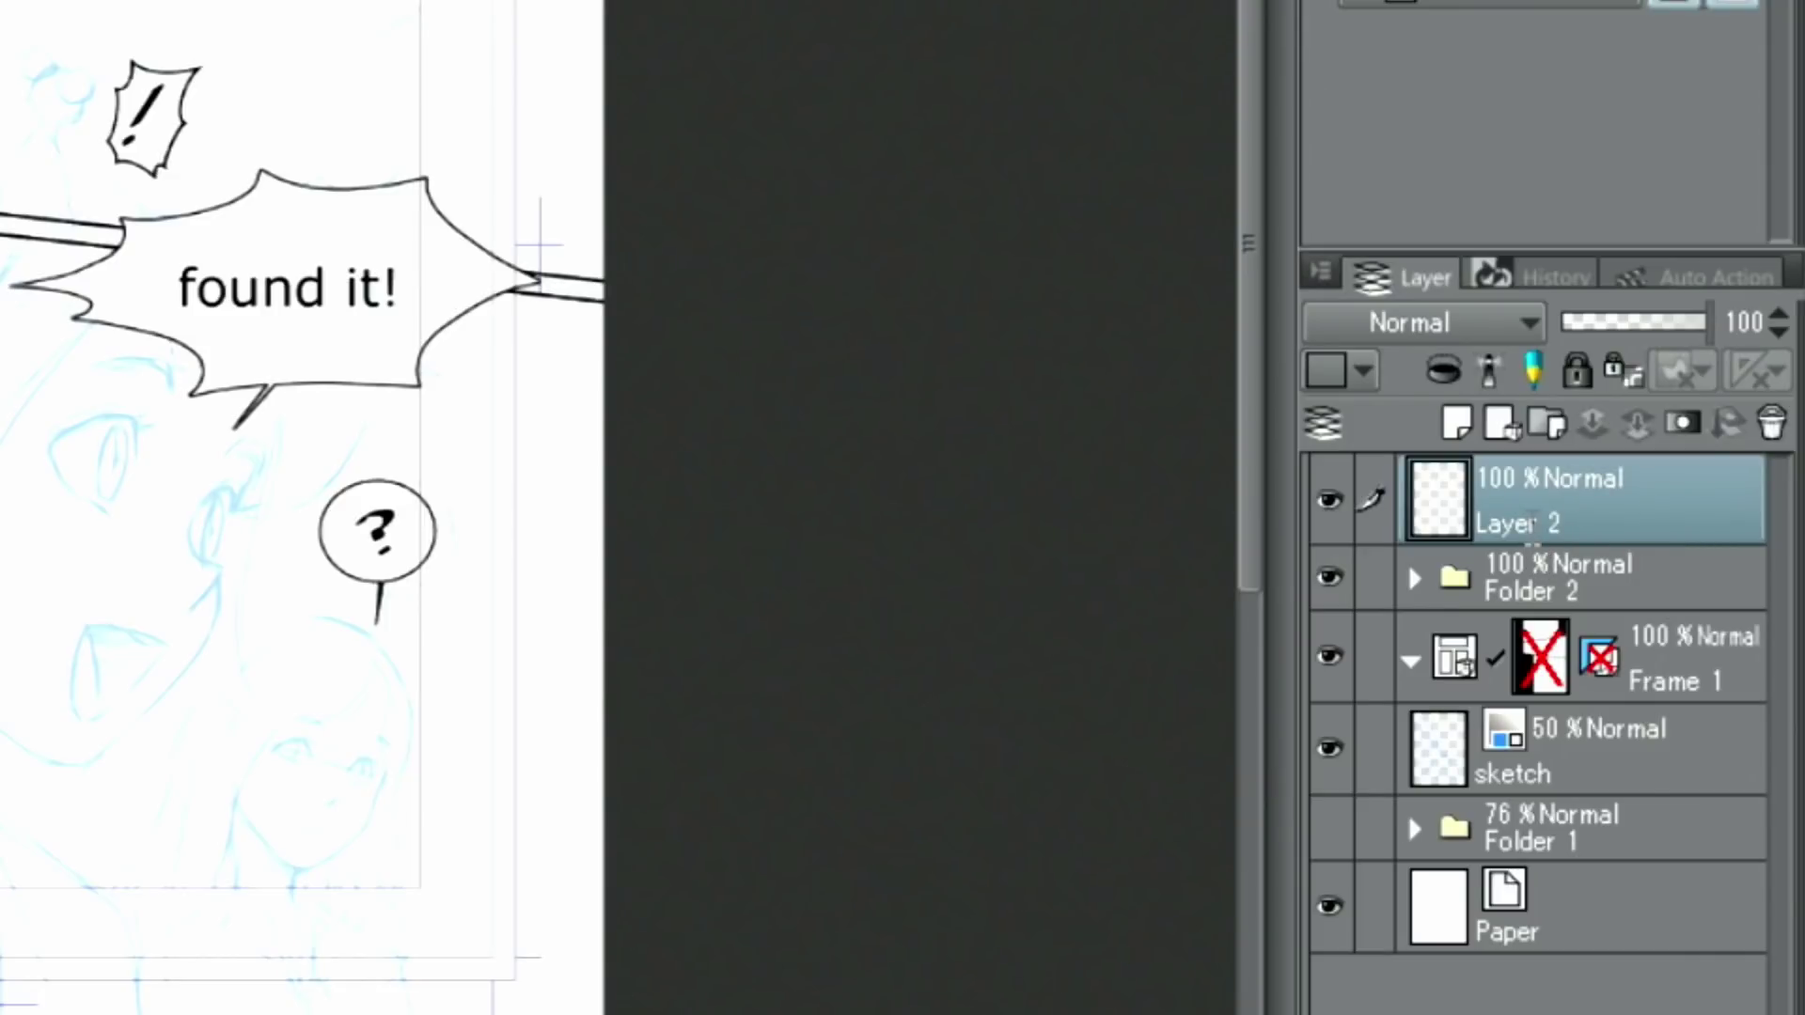
pyautogui.doubleClick(1529, 523)
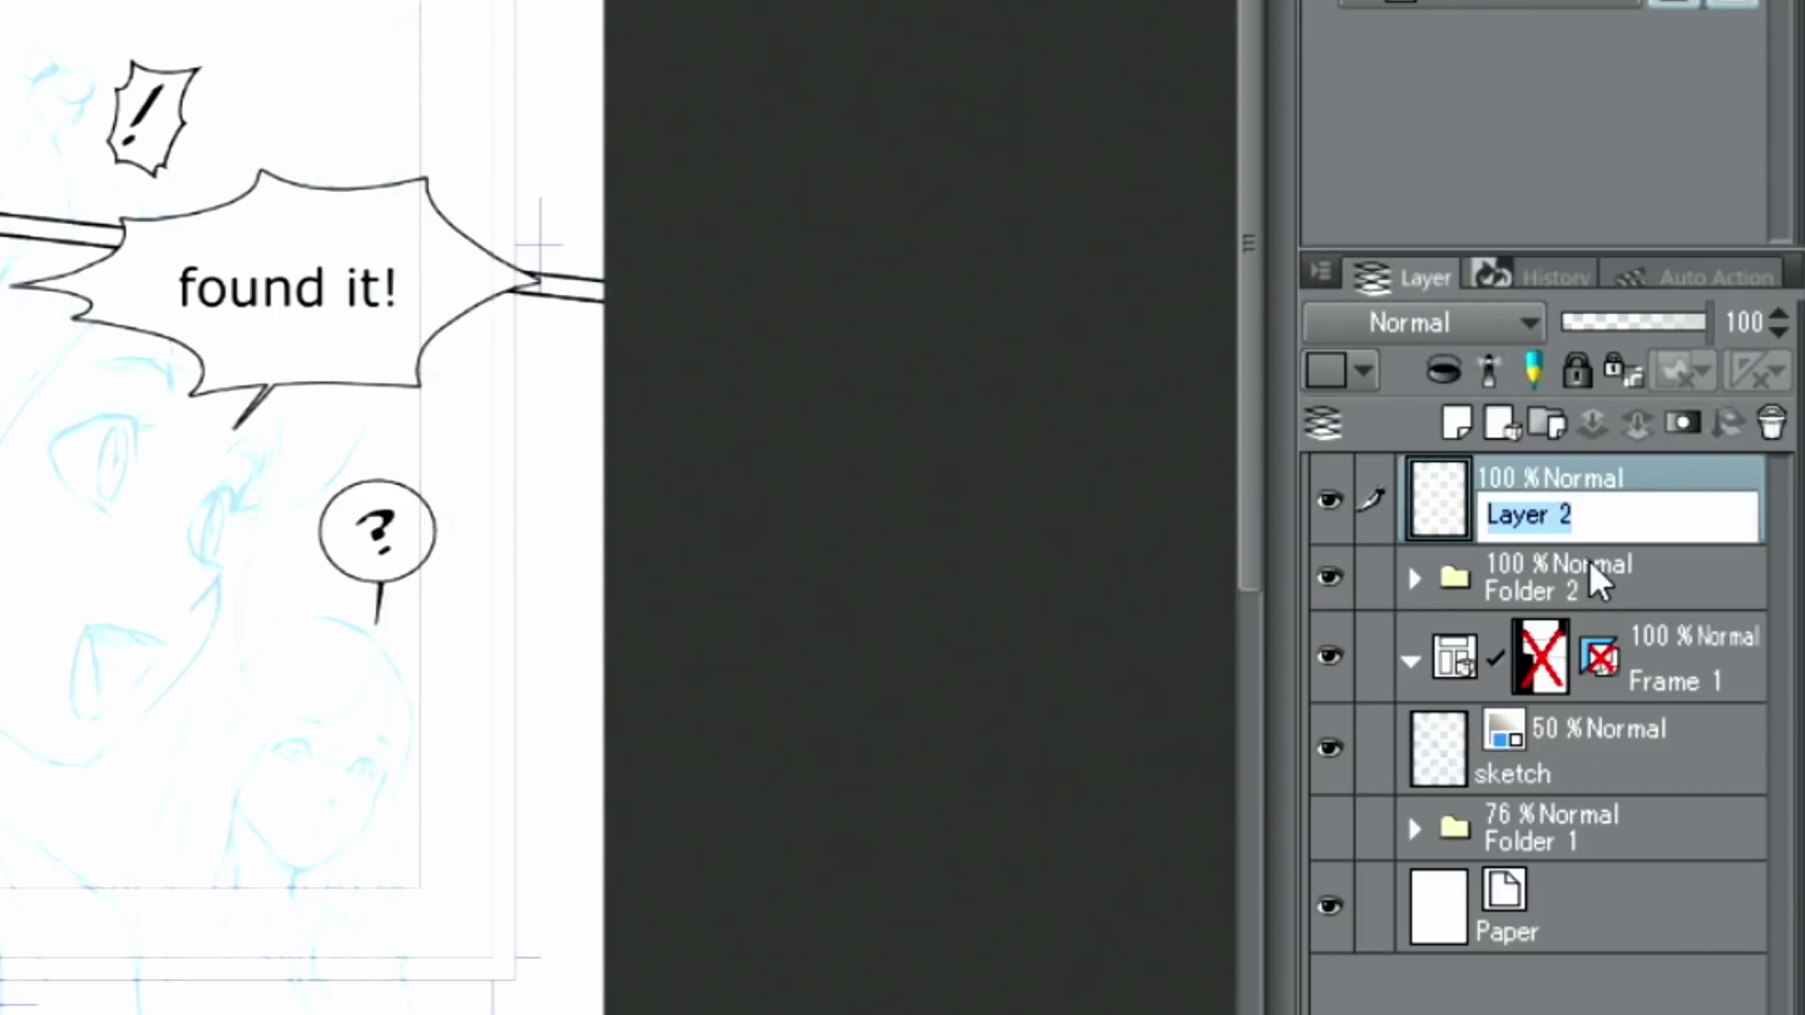
pyautogui.write('character 1')
pyautogui.press('Return')
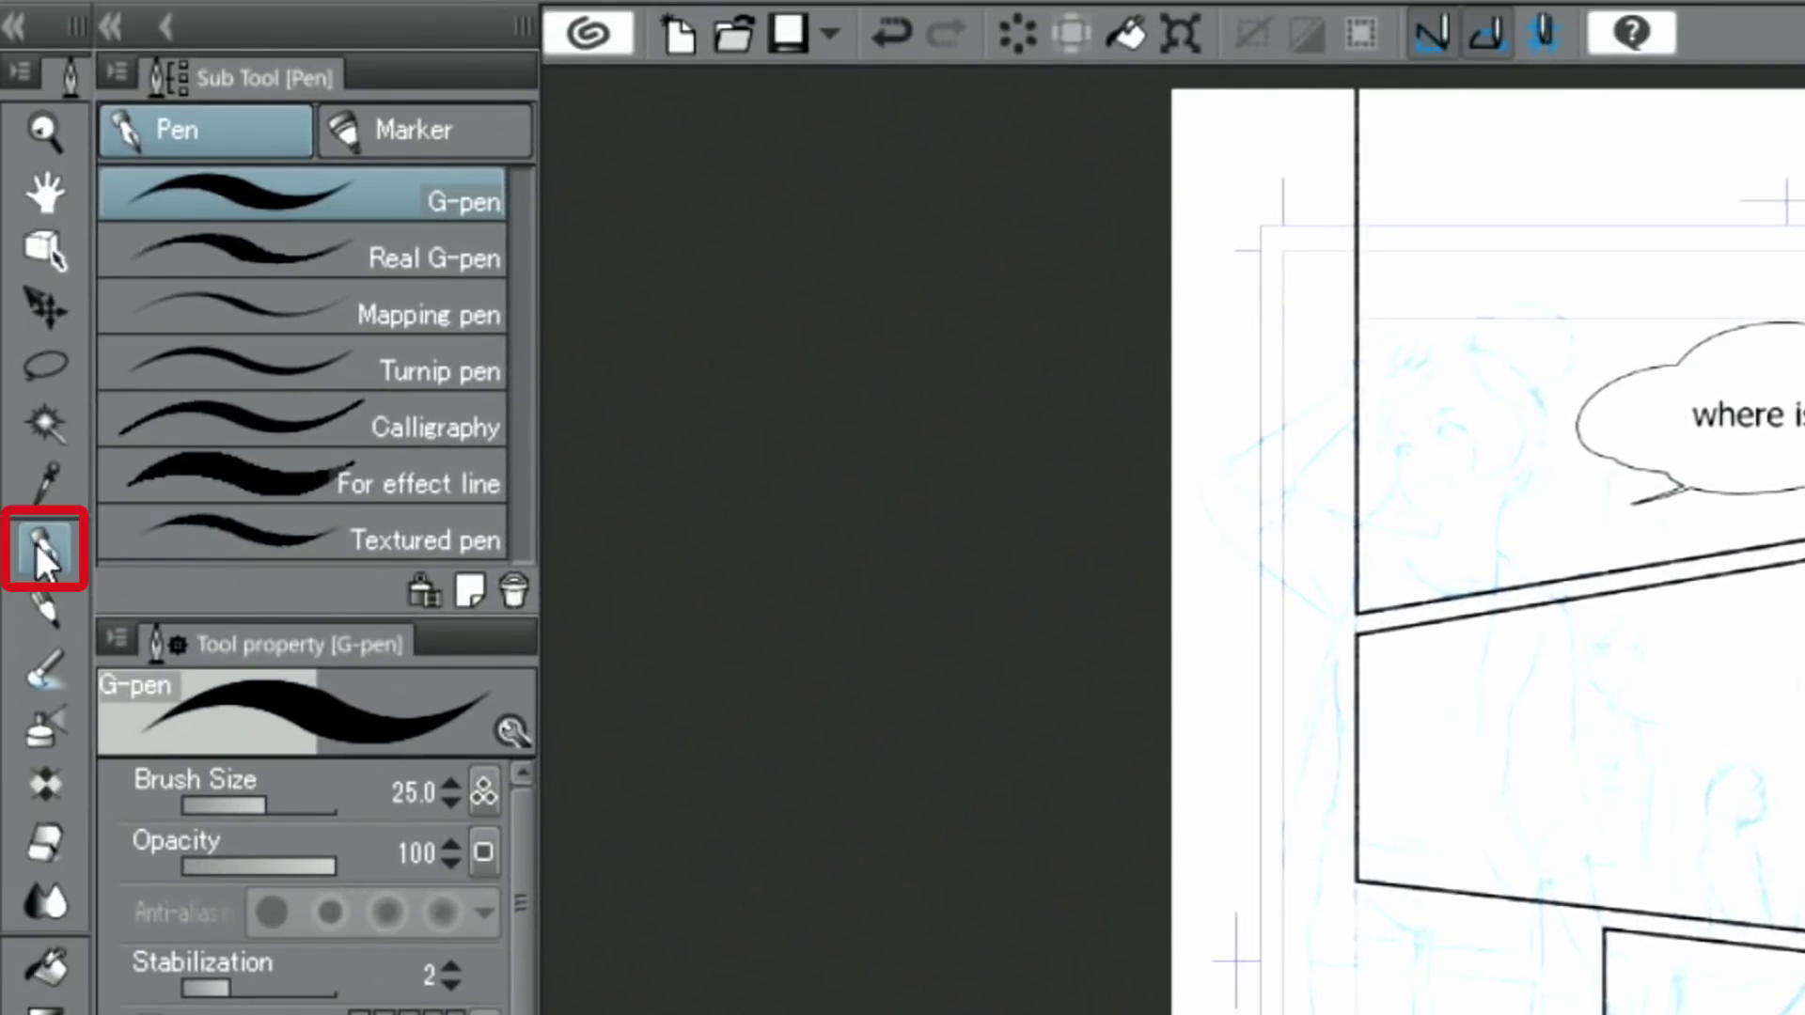
# Switch to the Real G-pen with brush size 20.0 and stabilization 8
pyautogui.click(307, 243)
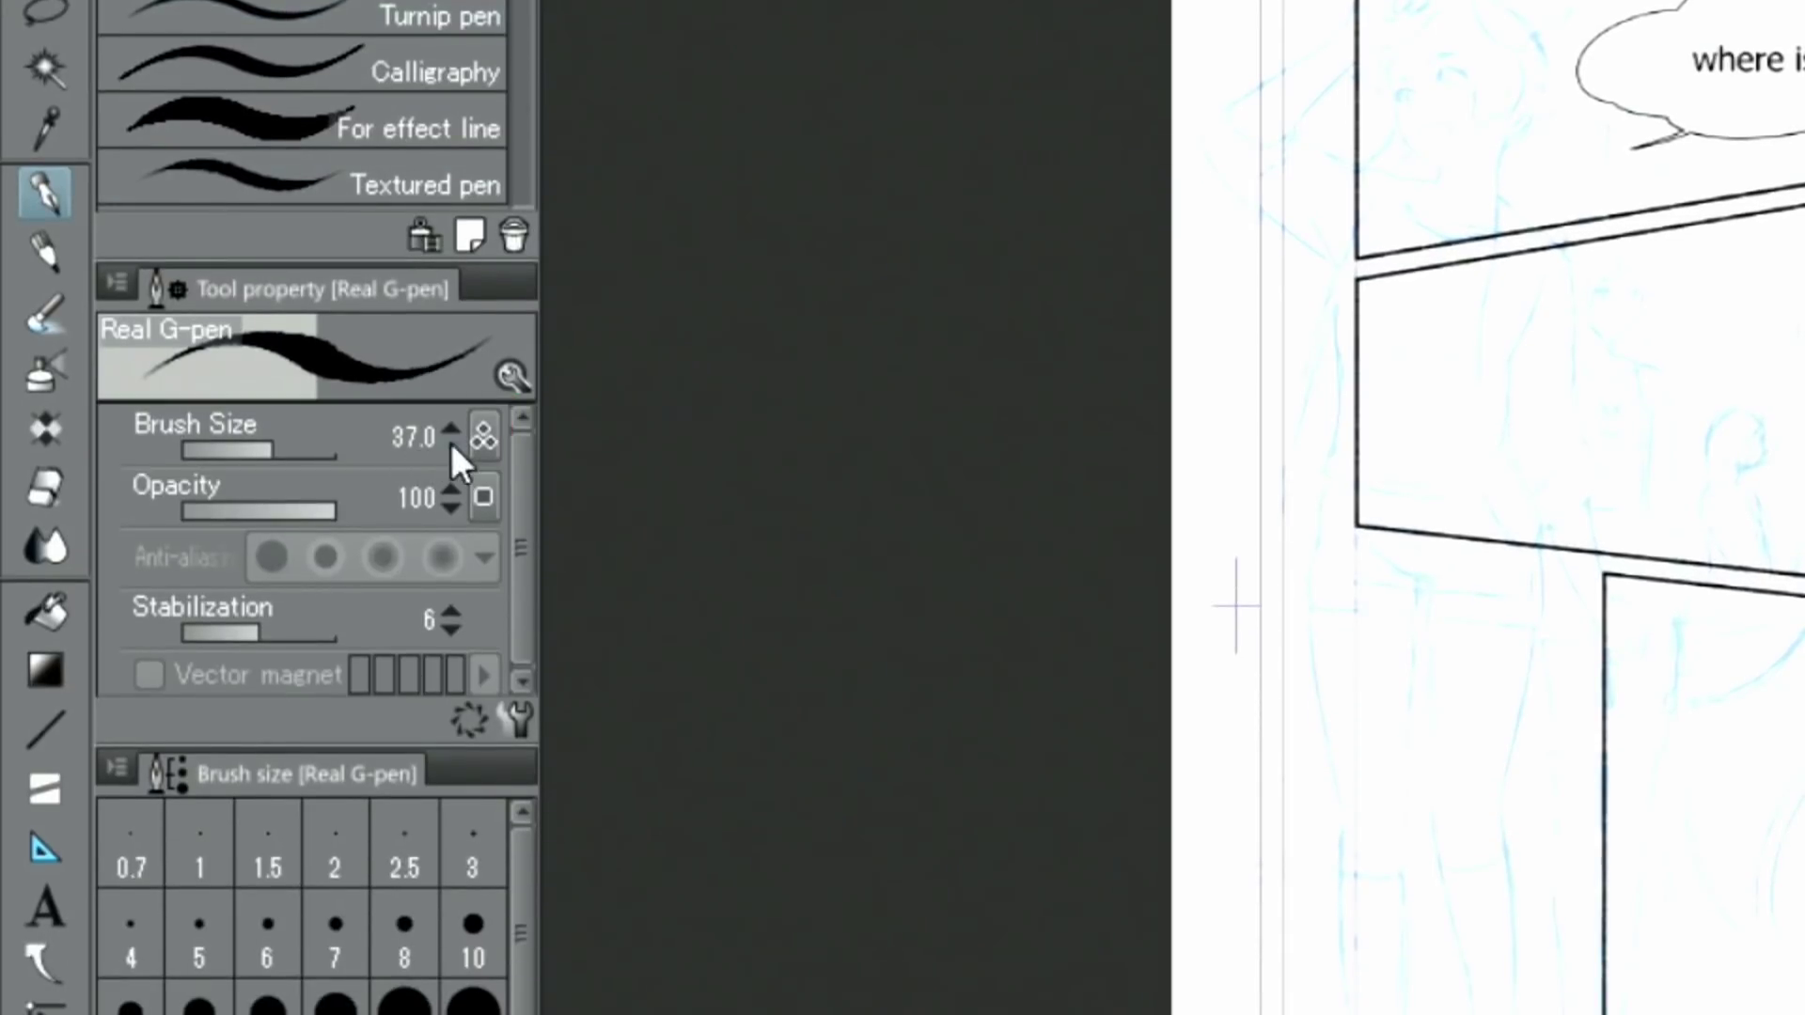
pyautogui.moveTo(263, 444); pyautogui.dragTo(268, 460)
pyautogui.moveTo(454, 444); pyautogui.dragTo(438, 442)
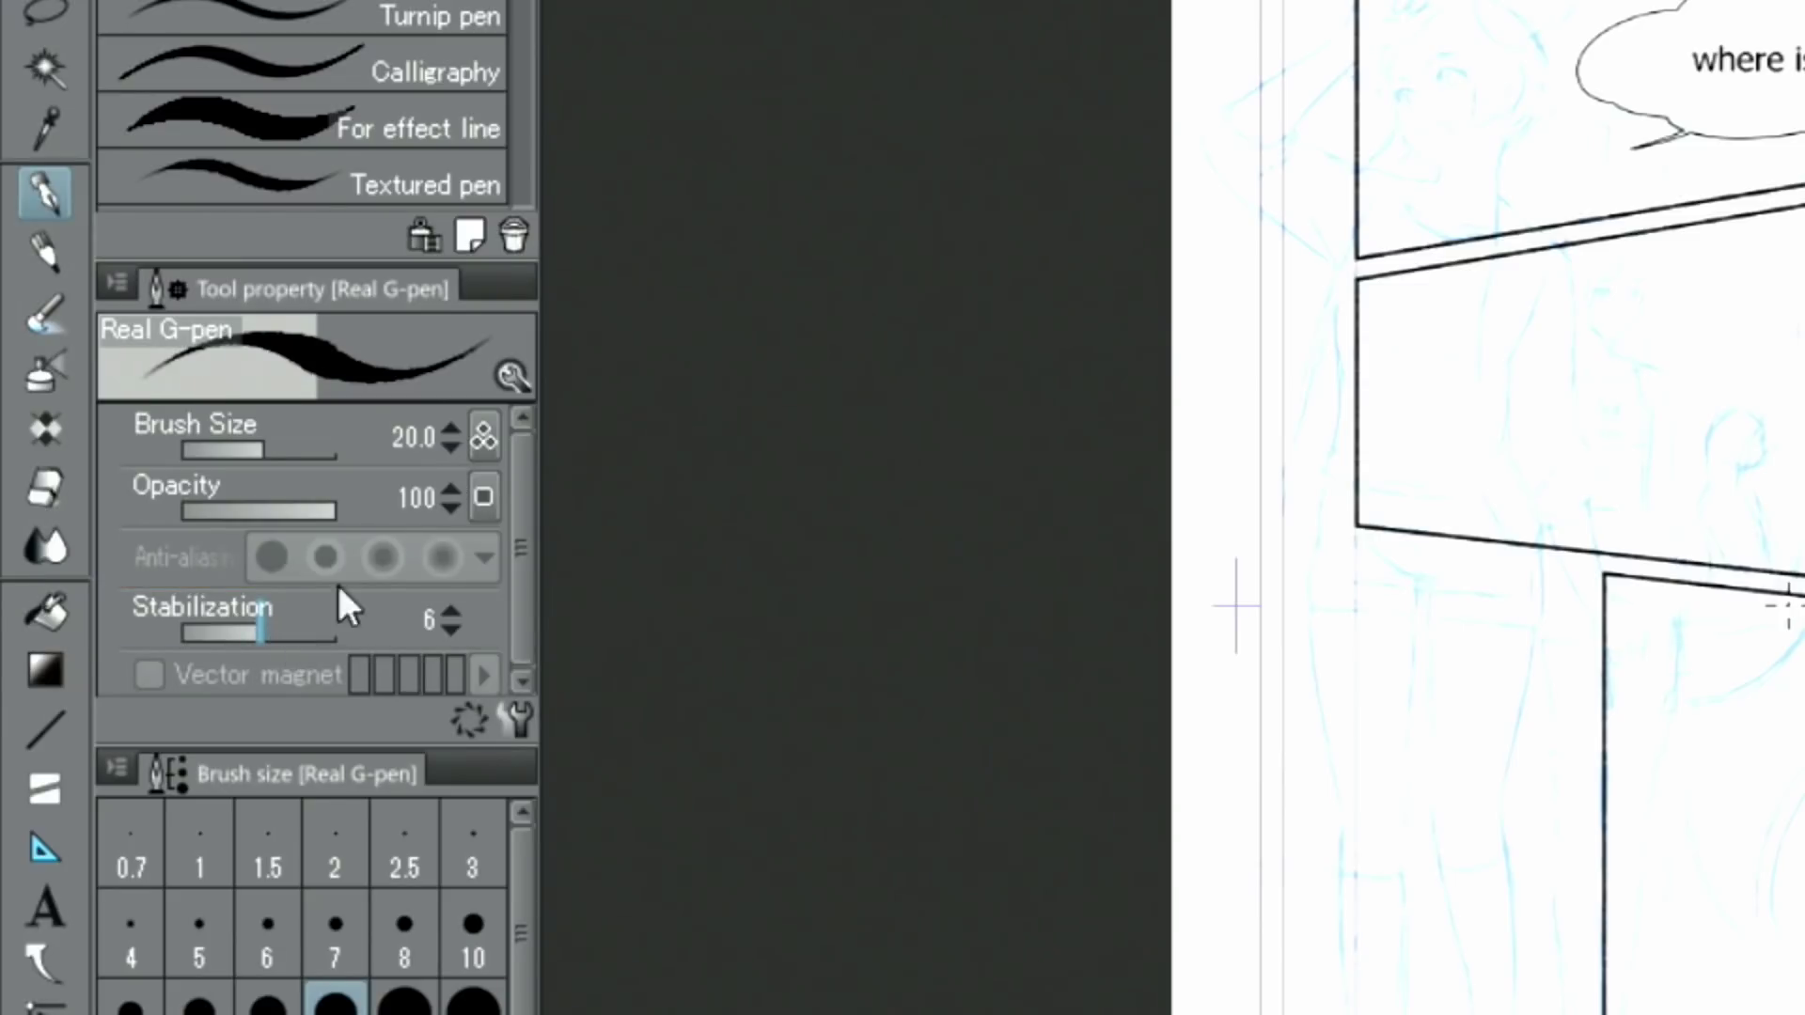
pyautogui.click(447, 609)
pyautogui.click(447, 609)
pyautogui.moveTo(1260, 620); pyautogui.dragTo(1280, 836)
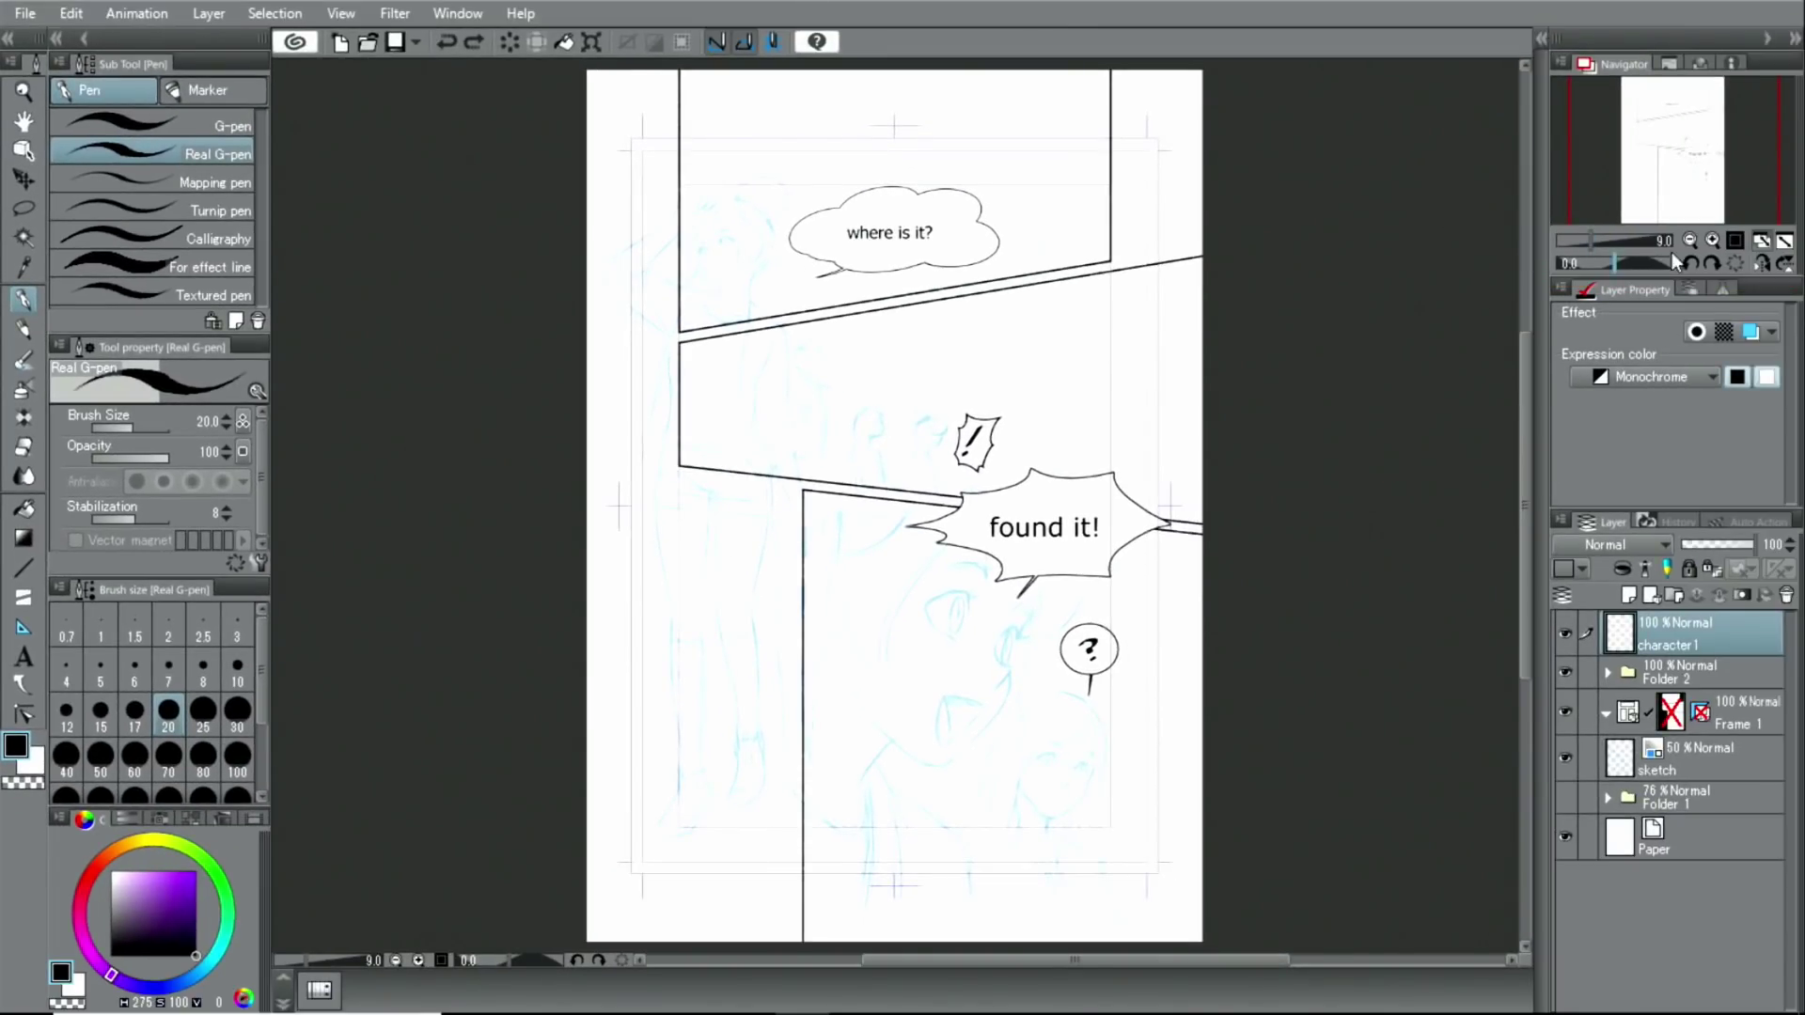
# Zoom in on the girl's face, rotate the view clockwise and flip the canvas horizontally
pyautogui.click(1711, 240)
pyautogui.click(1711, 239)
pyautogui.click(1711, 239)
pyautogui.moveTo(1669, 157); pyautogui.dragTo(1642, 122)
pyautogui.click(1711, 263)
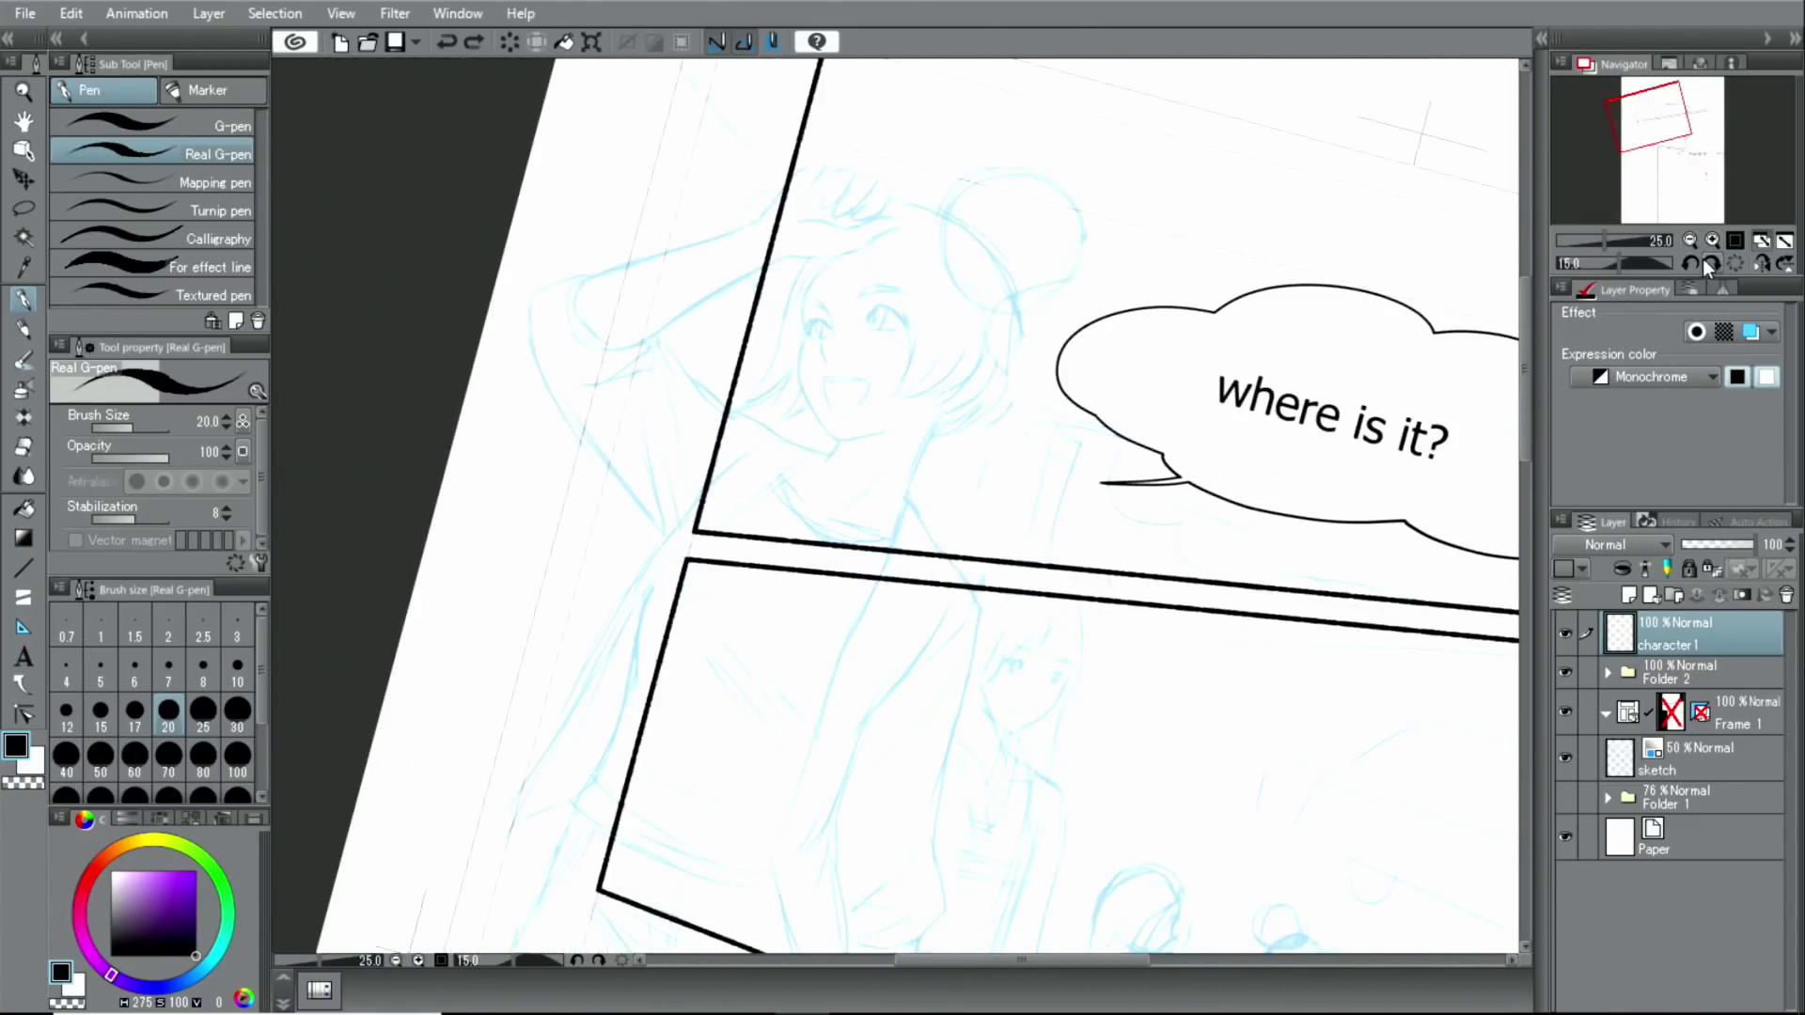
pyautogui.click(1712, 263)
pyautogui.moveTo(1658, 124); pyautogui.dragTo(1649, 119)
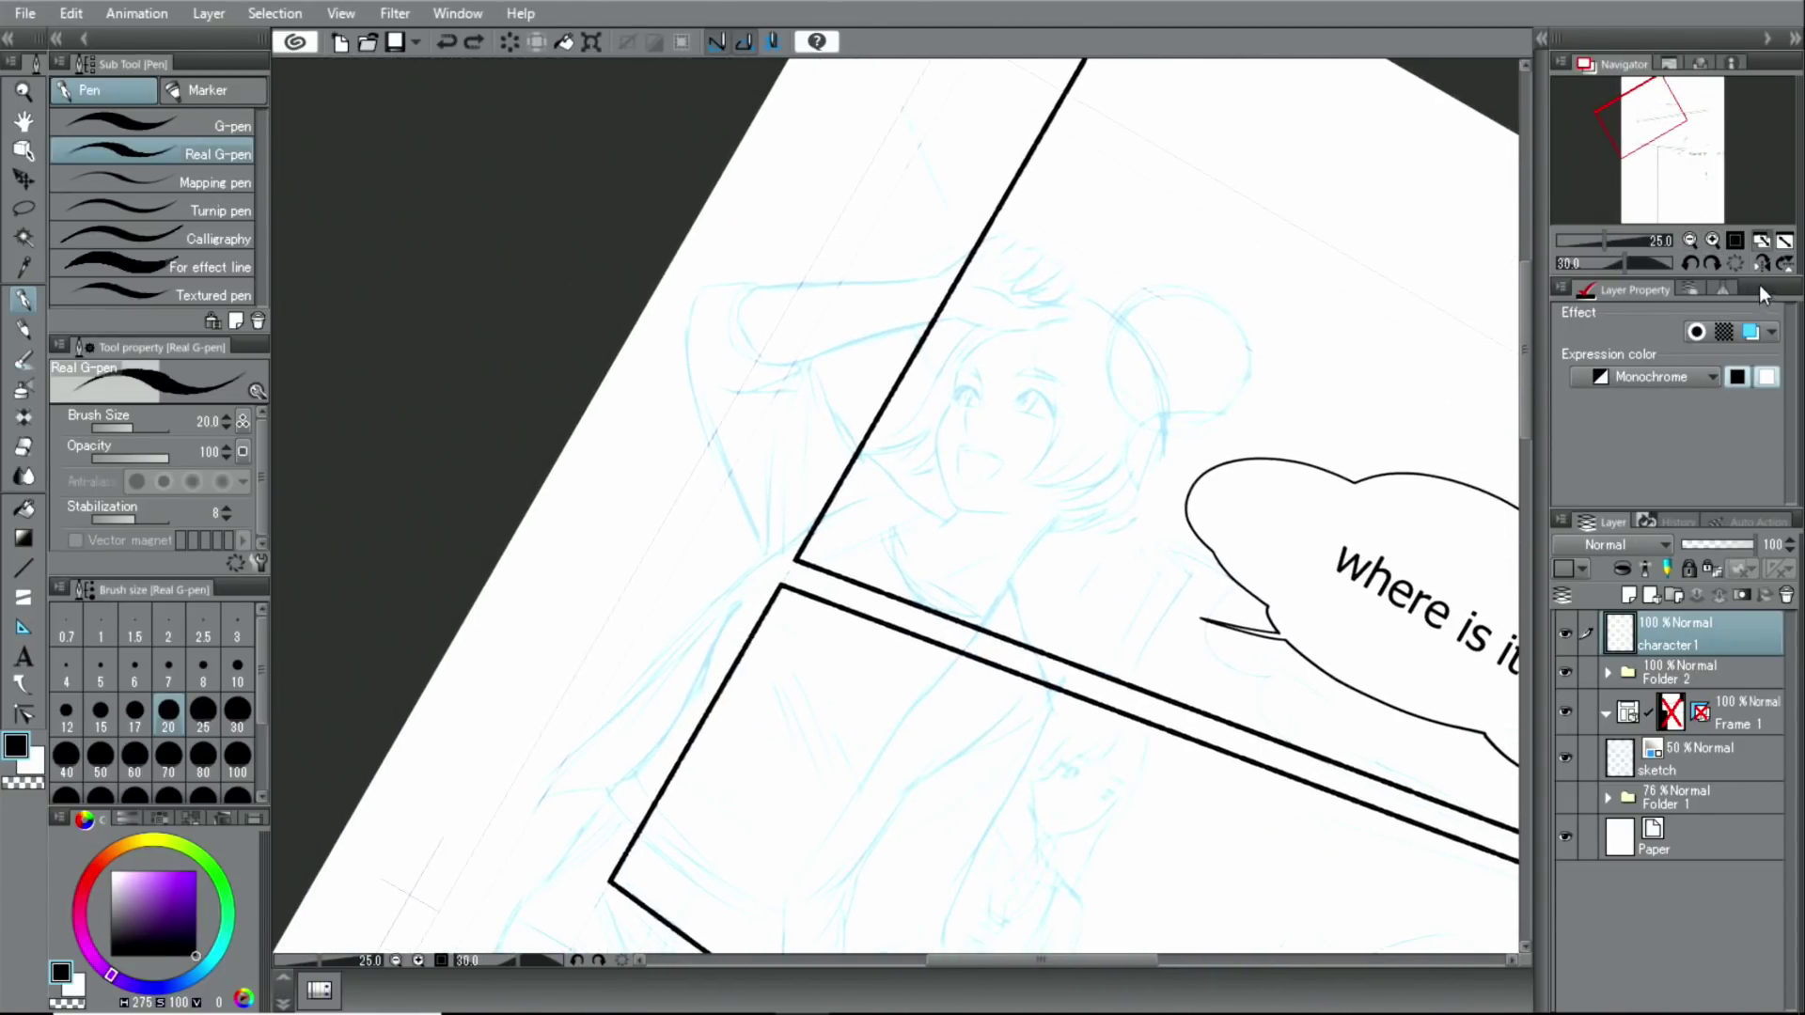
pyautogui.click(1760, 264)
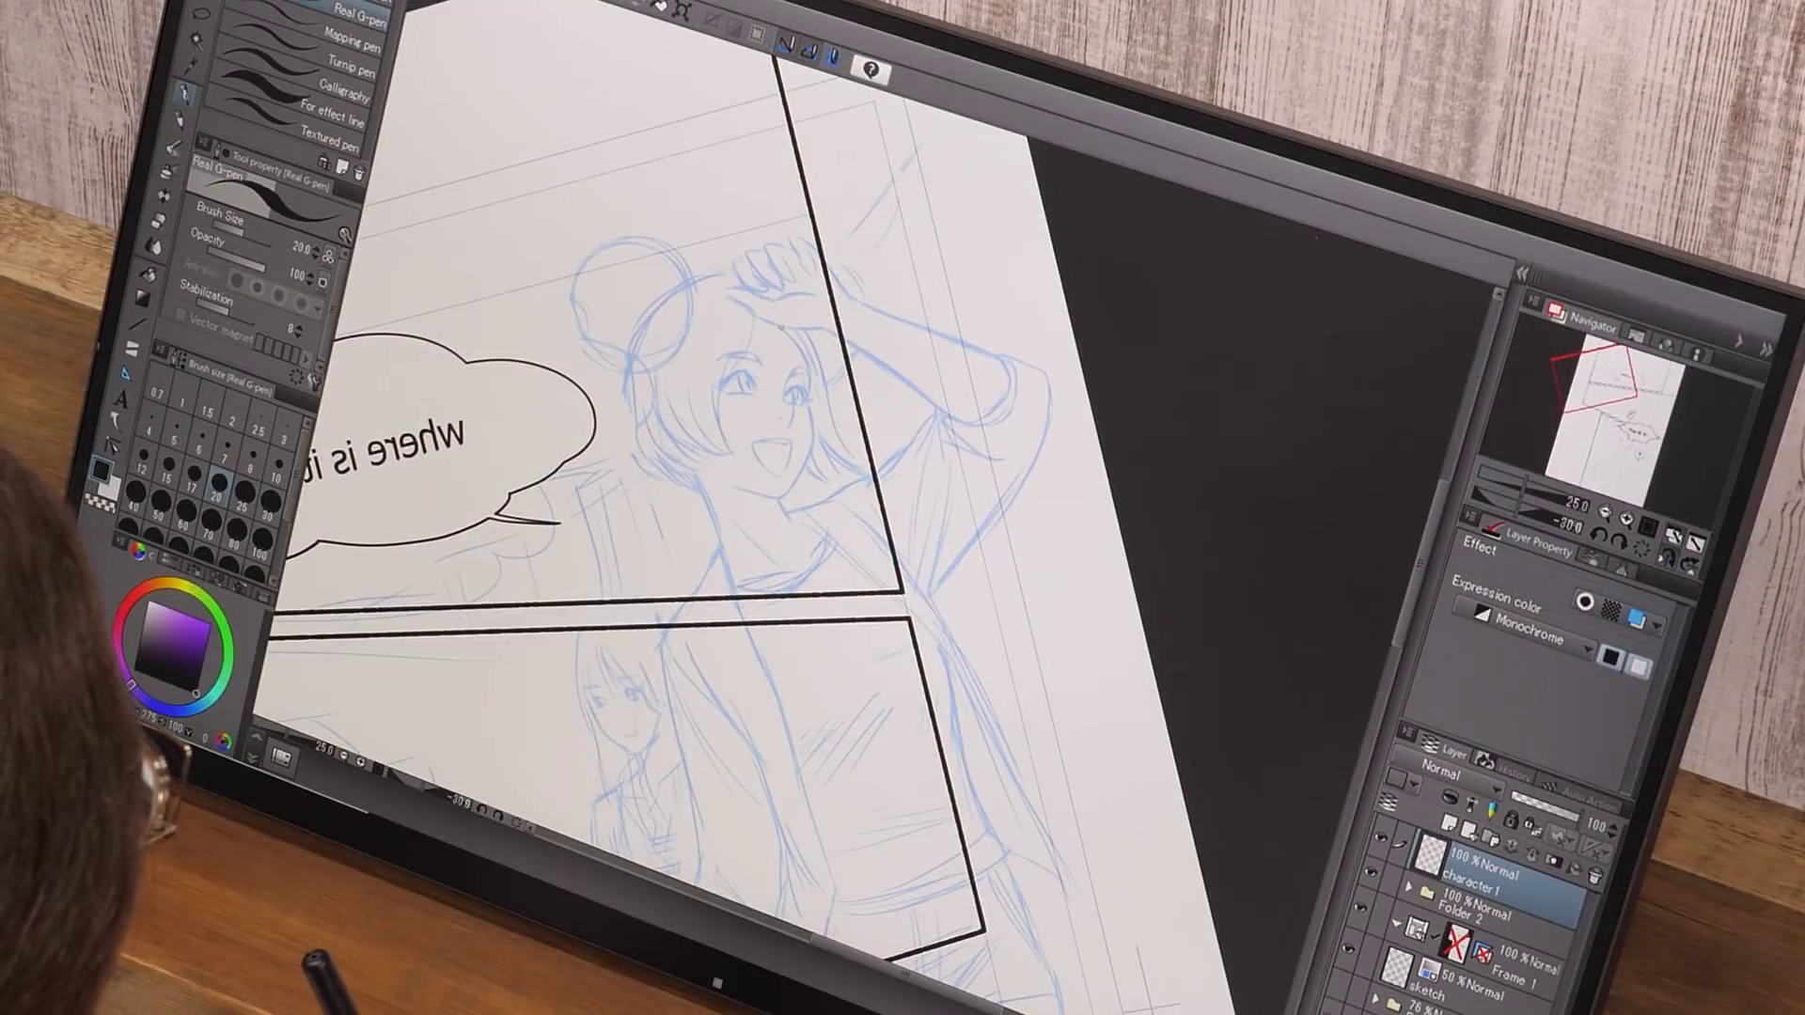
# Ink the girl's face outline down toward the chin, undoing and redrawing the overlong strokes
pyautogui.moveTo(806, 390); pyautogui.dragTo(810, 442)
pyautogui.hotkey('ctrl', 'z')
pyautogui.moveTo(774, 320); pyautogui.dragTo(815, 424)
pyautogui.hotkey('ctrl', 'z')
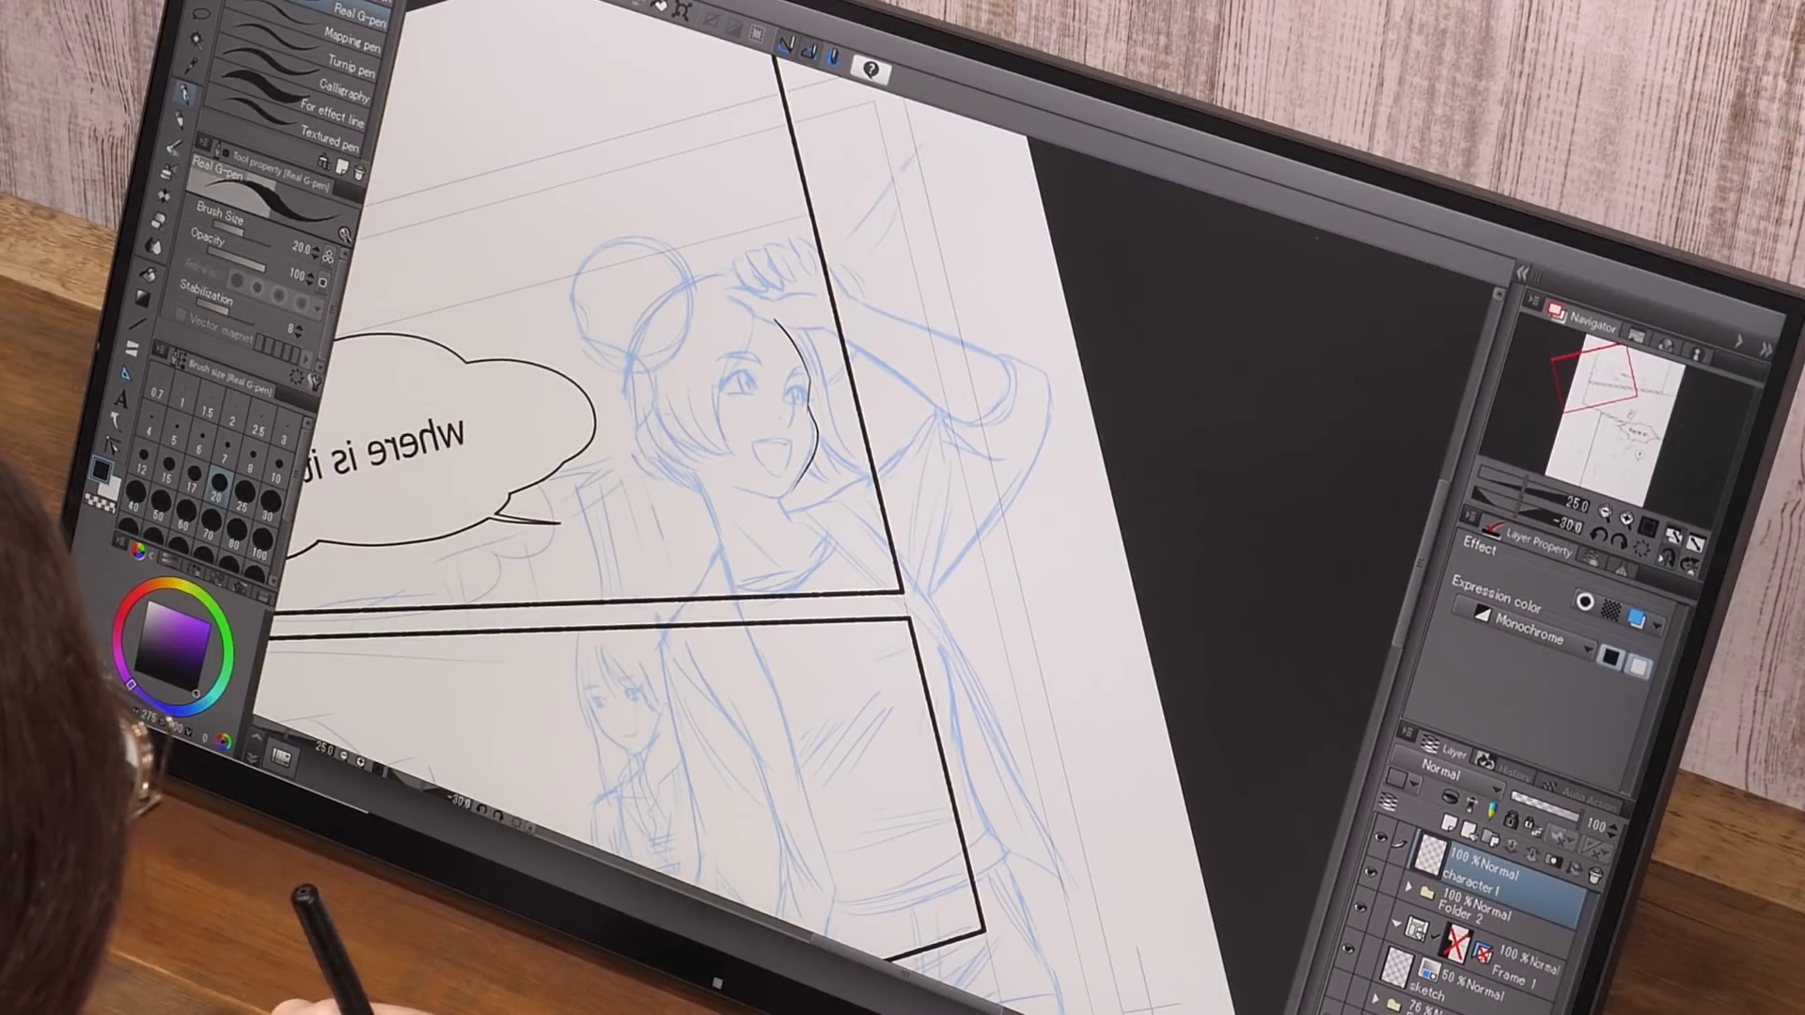
pyautogui.hotkey('ctrl', '+')
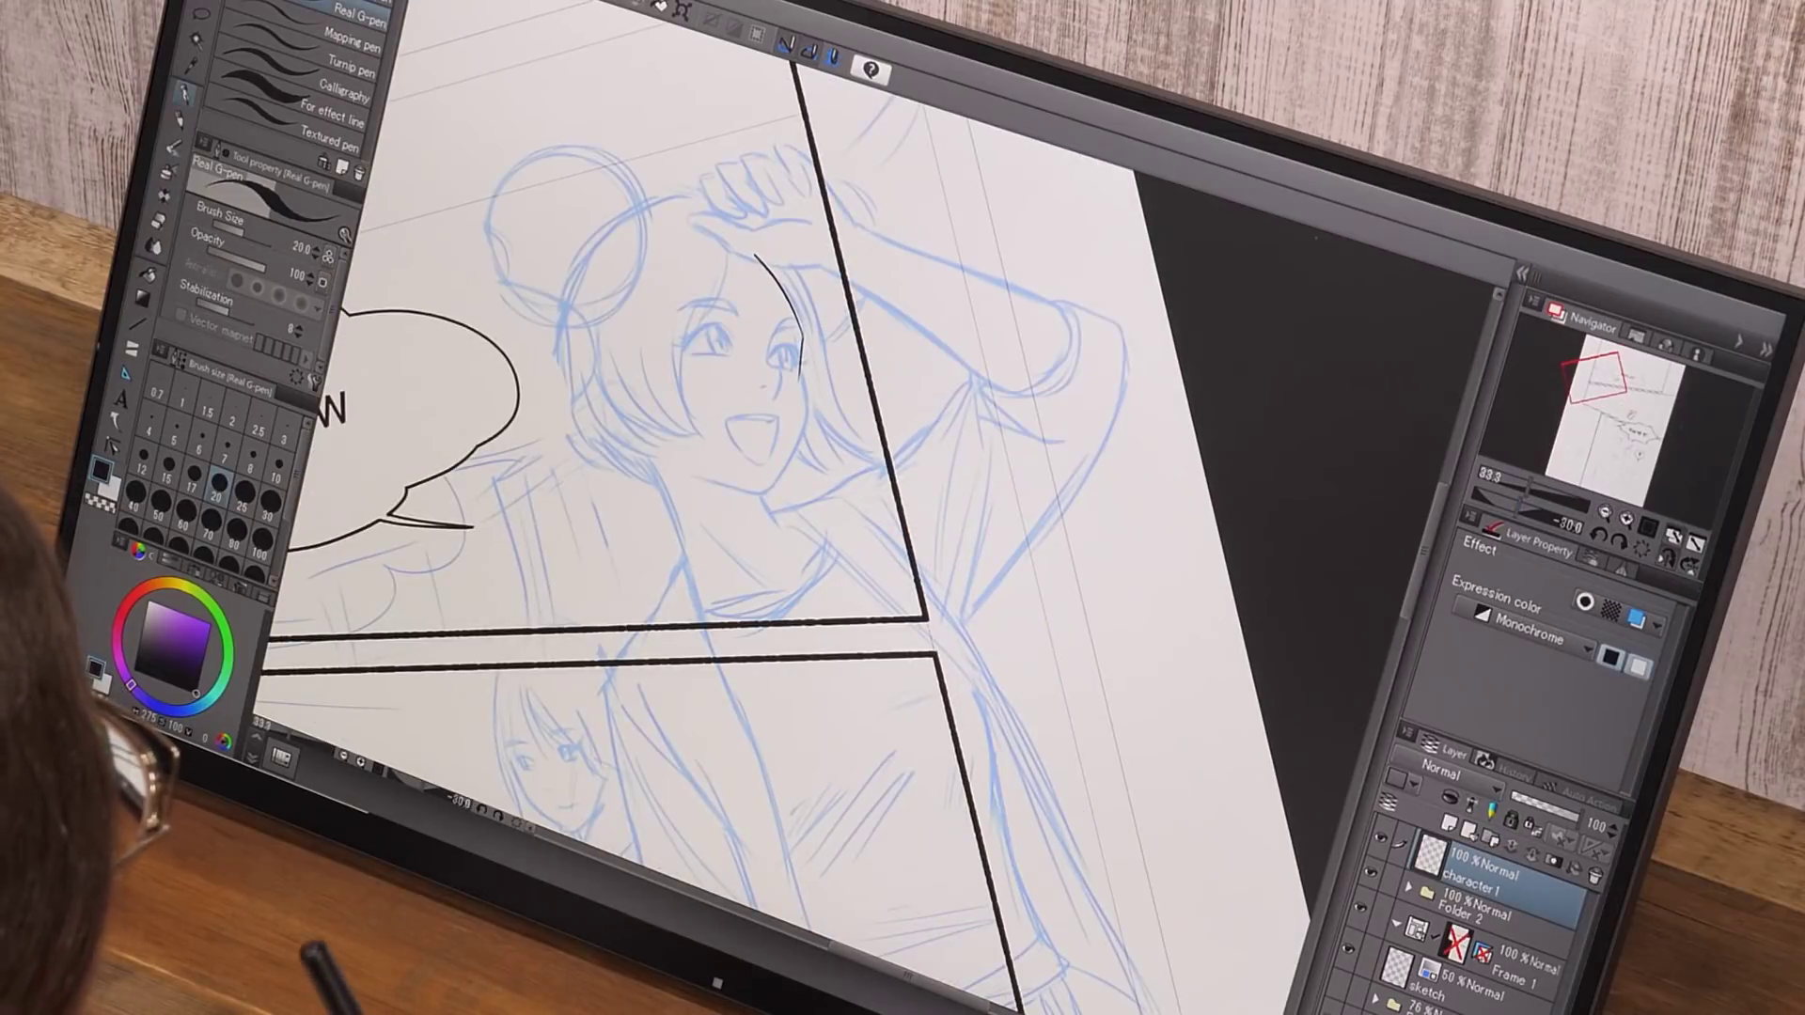
pyautogui.moveTo(801, 374)
pyautogui.mouseDown()
pyautogui.moveTo(764, 491)
pyautogui.moveTo(704, 482)
pyautogui.mouseUp()
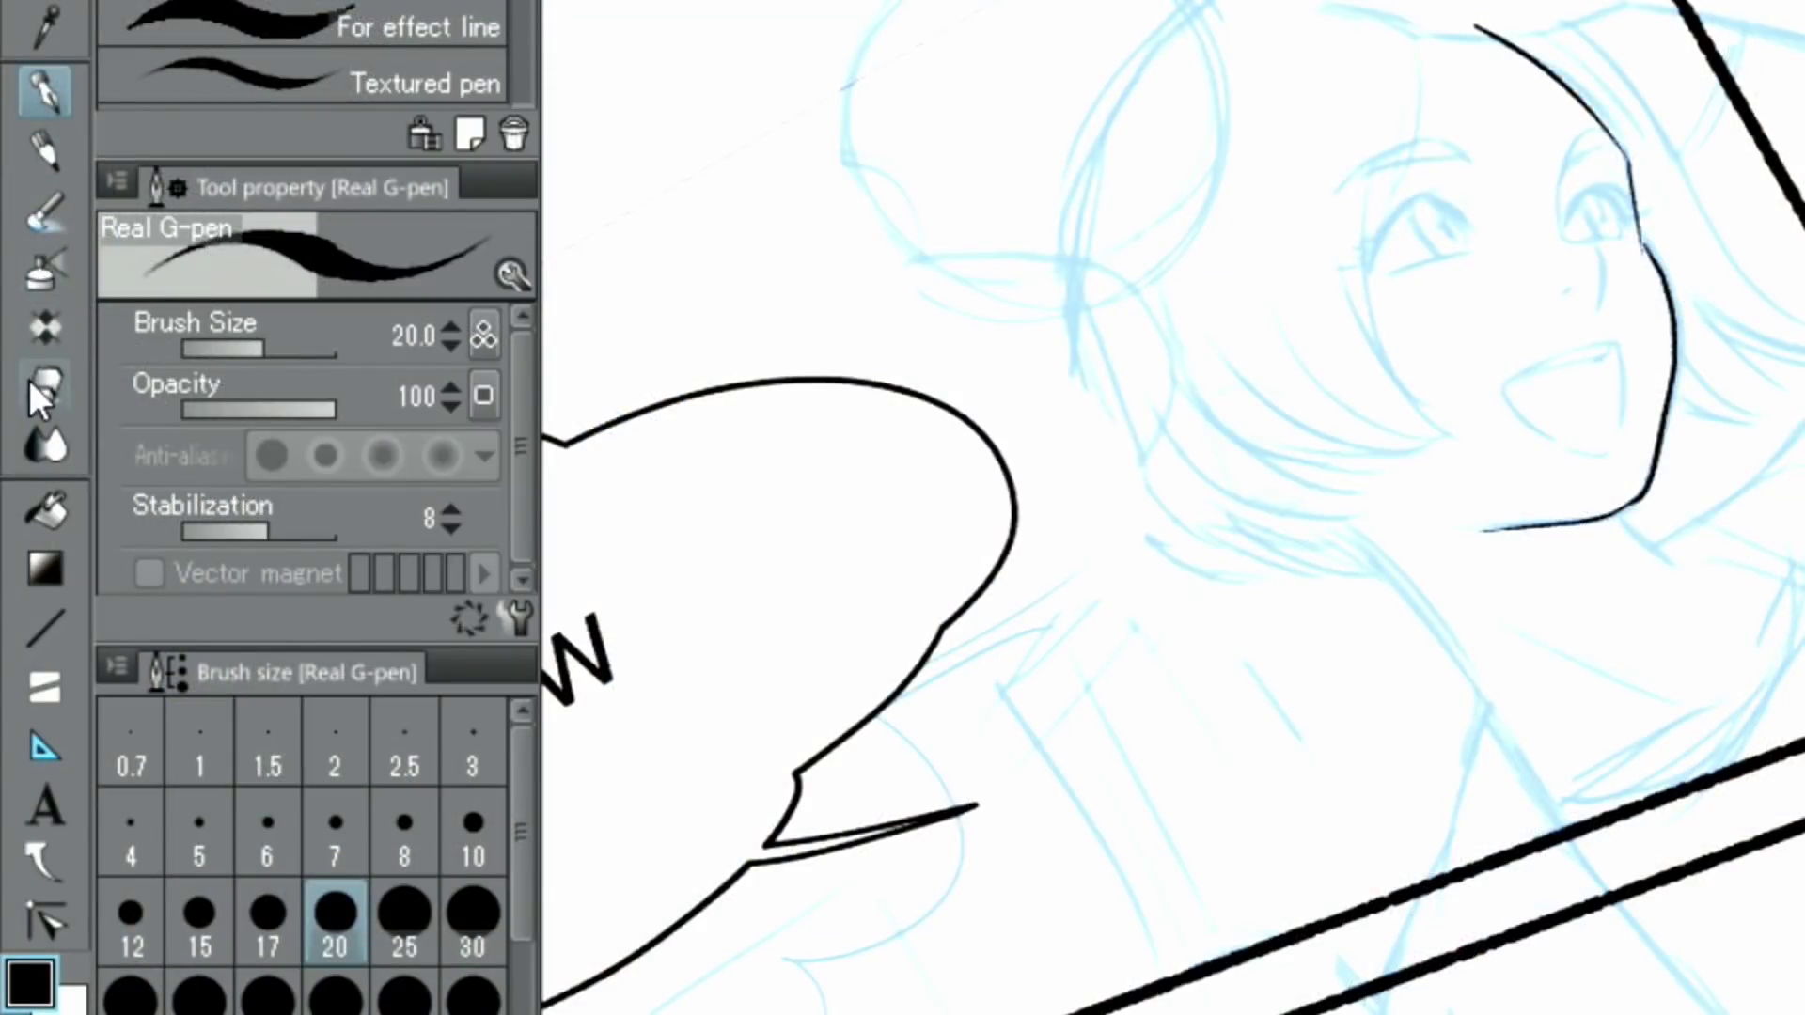
# Set the eraser size to about 31, then return to the pen
pyautogui.click(29, 383)
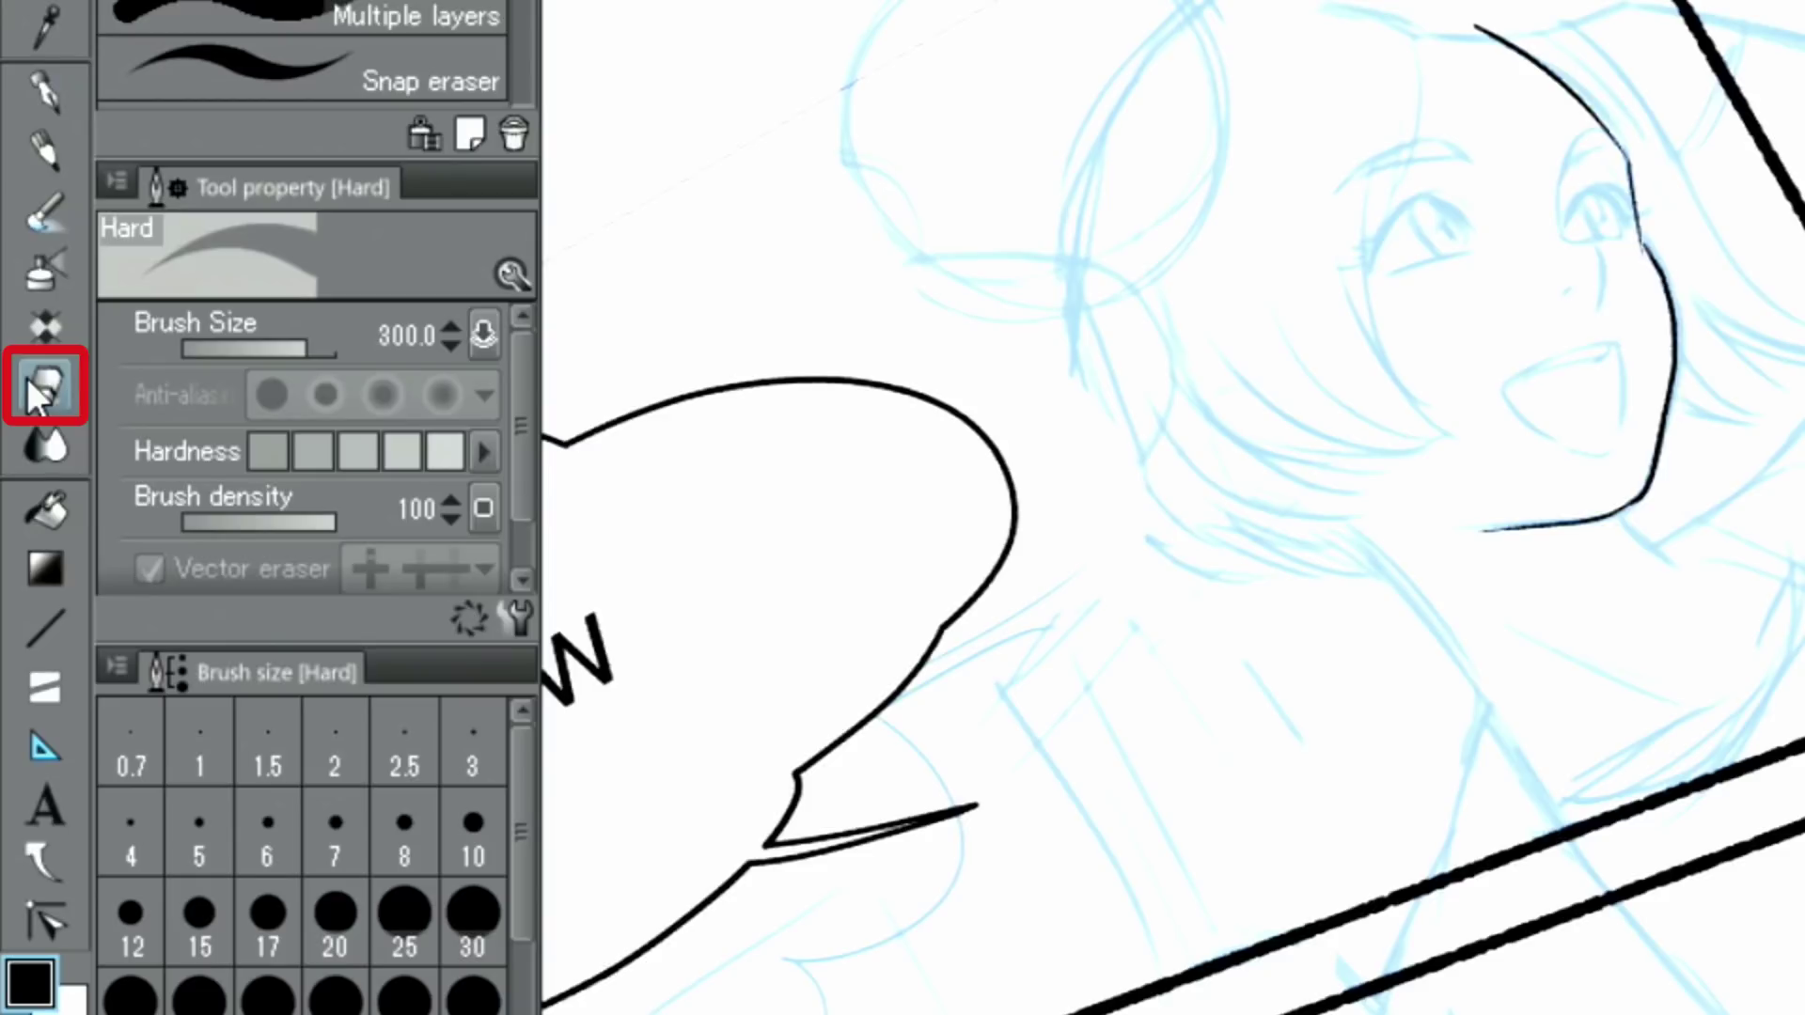
pyautogui.moveTo(246, 349); pyautogui.dragTo(279, 363)
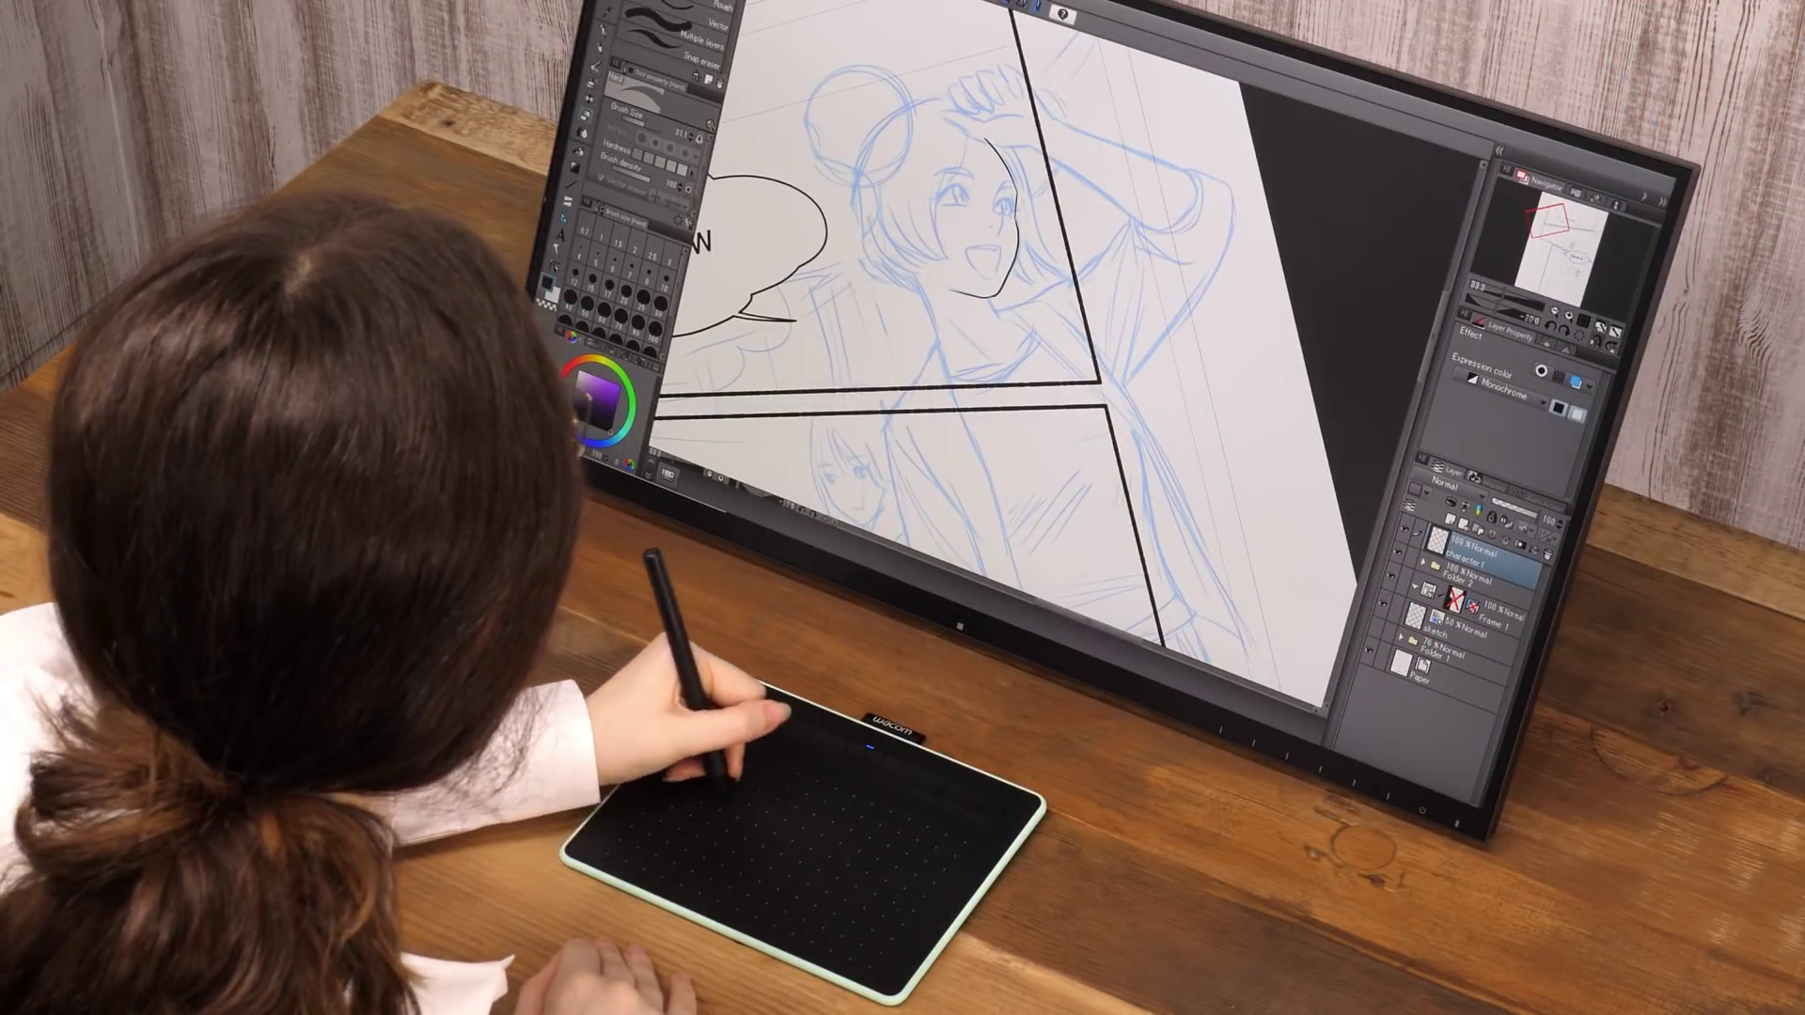
pyautogui.click(603, 33)
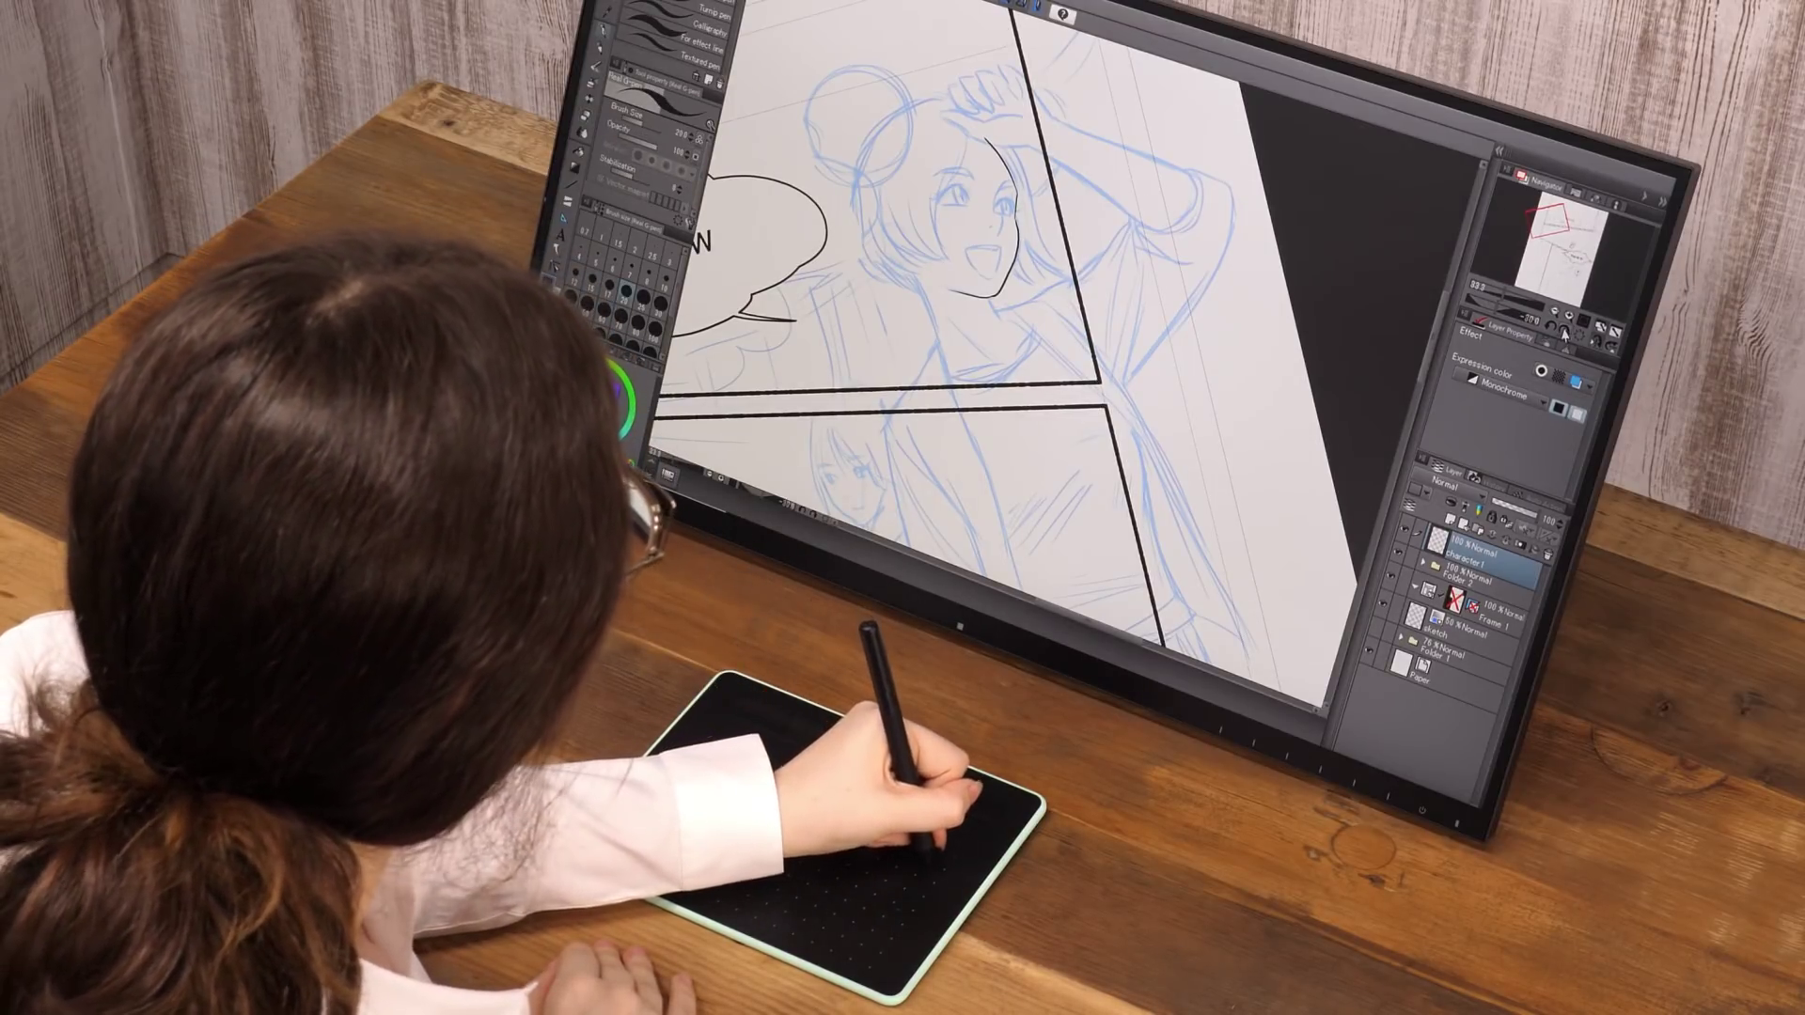
# Rotate the view and ink the character's hair, shoulder and torso lines
pyautogui.click(1563, 331)
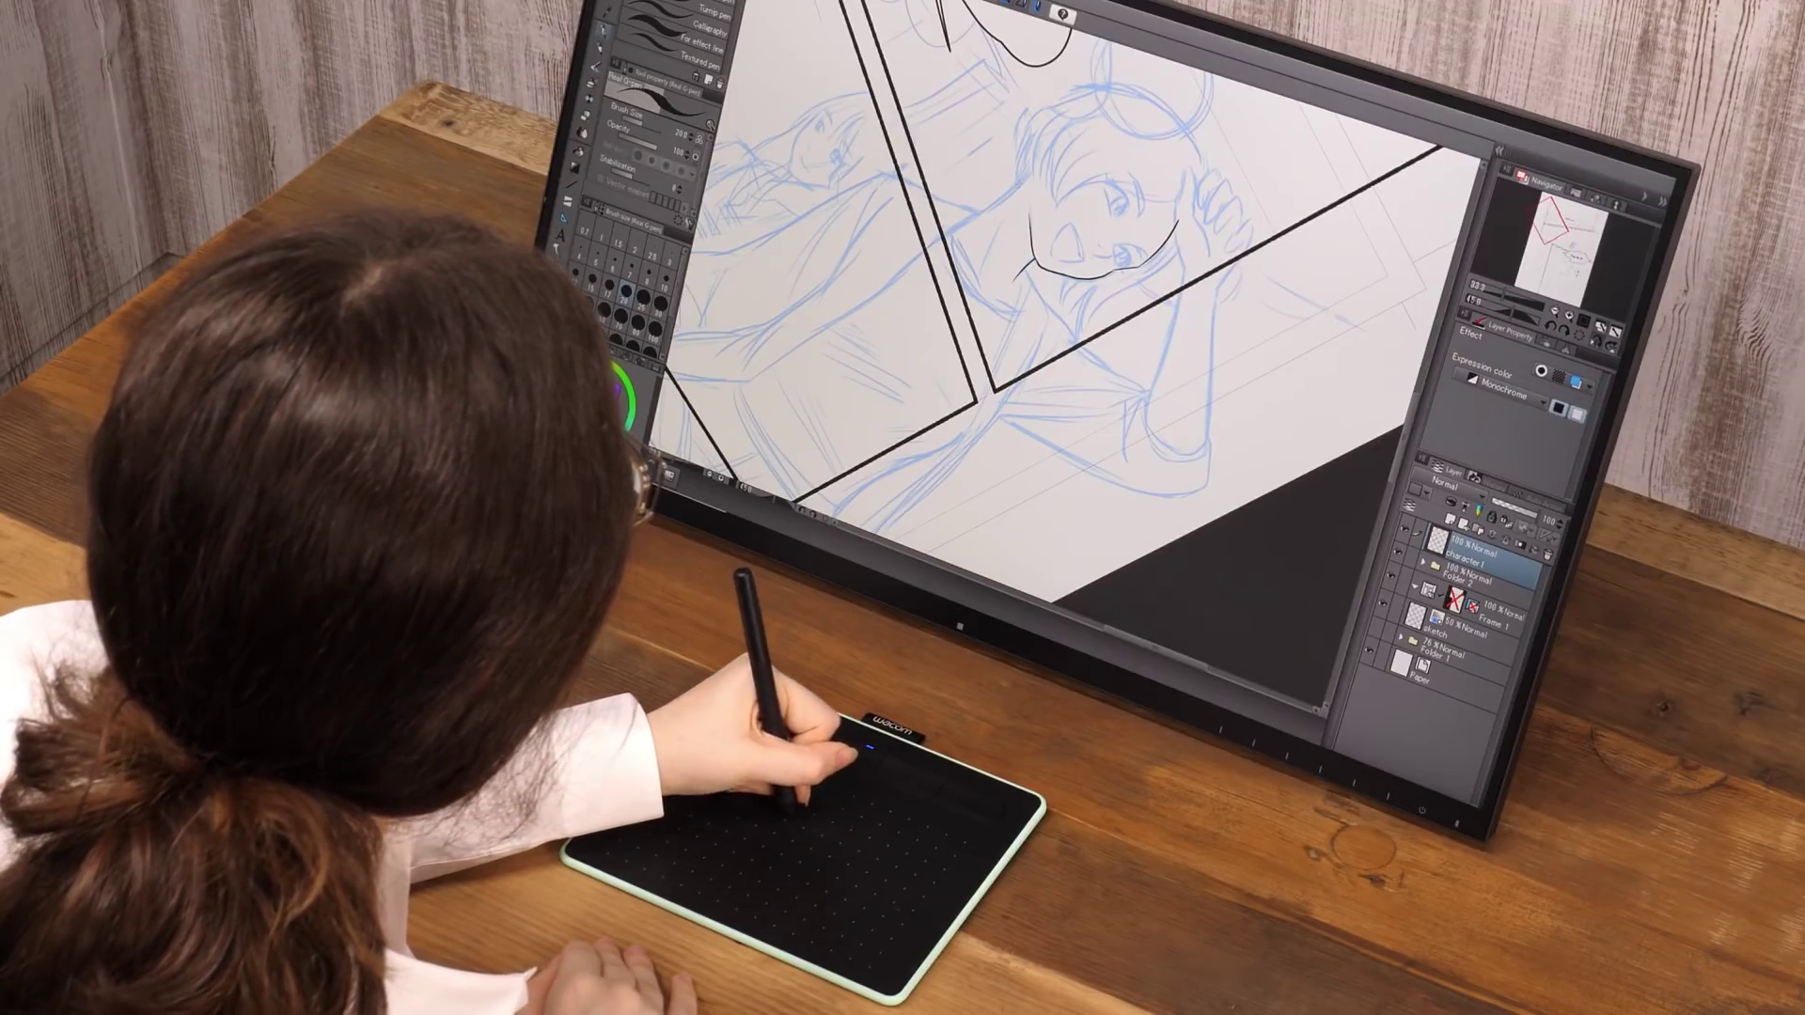
pyautogui.moveTo(1034, 153); pyautogui.dragTo(983, 205)
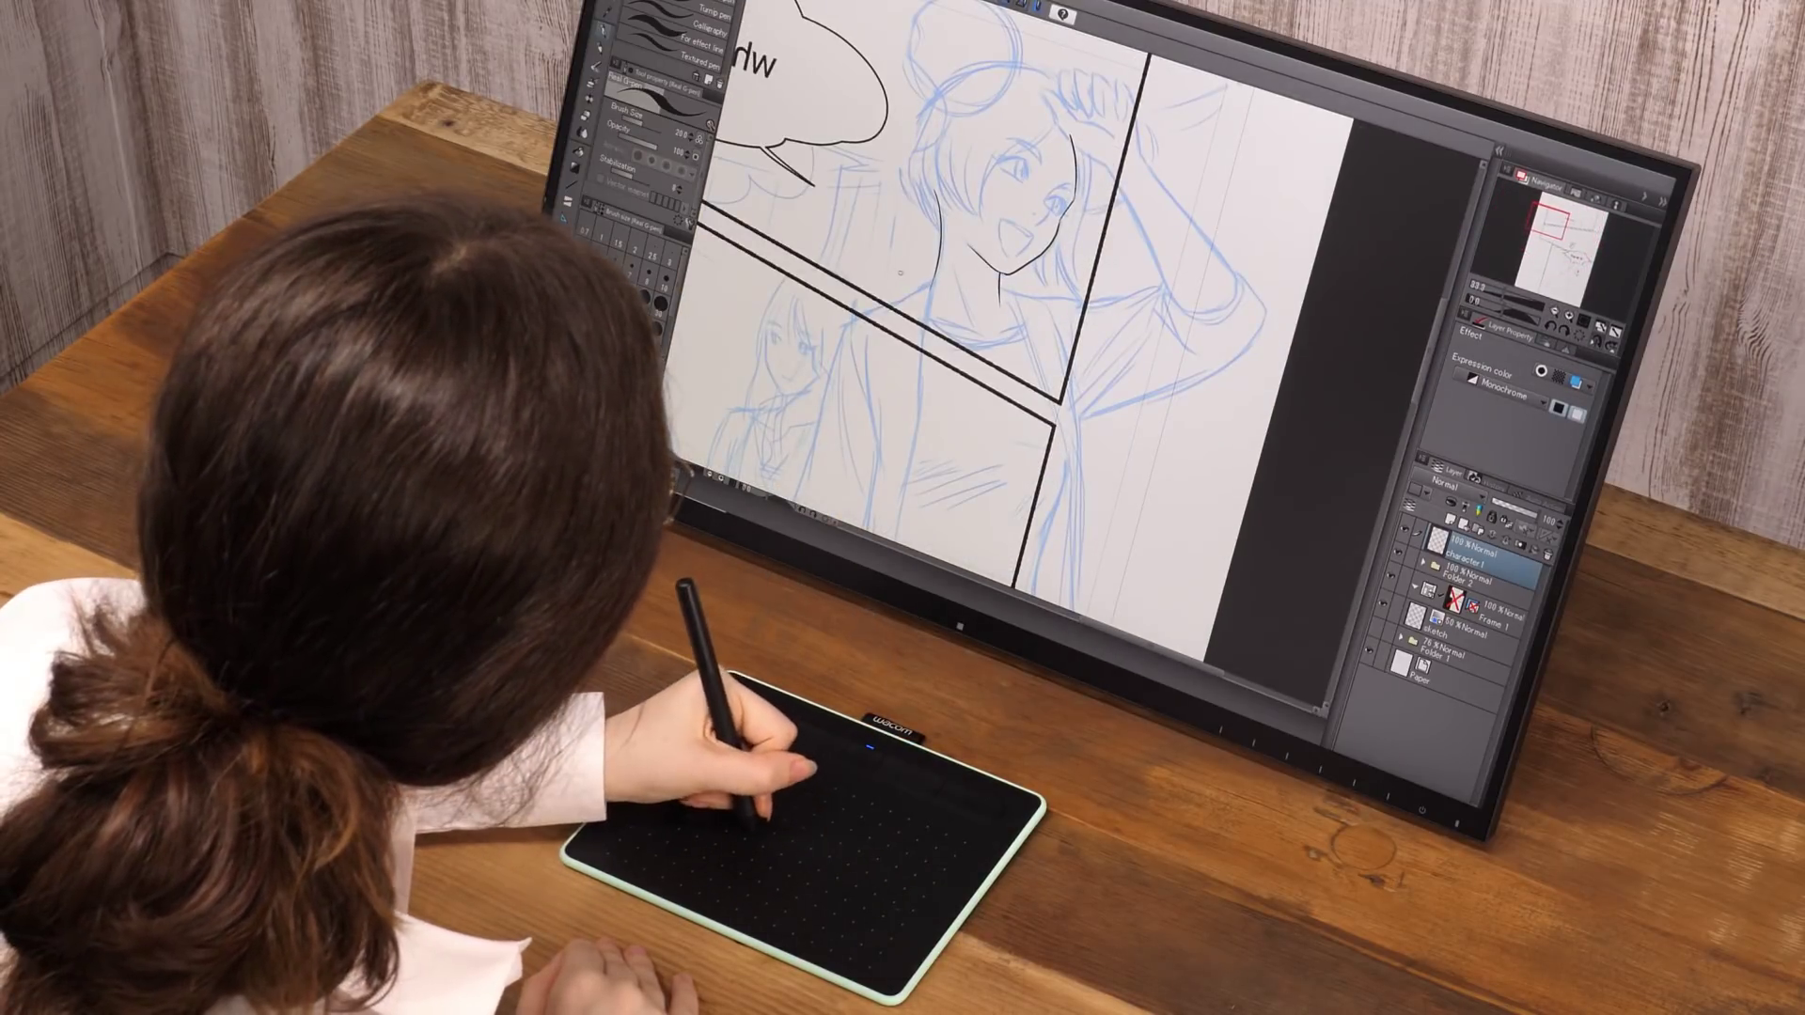
pyautogui.moveTo(907, 292); pyautogui.dragTo(840, 323)
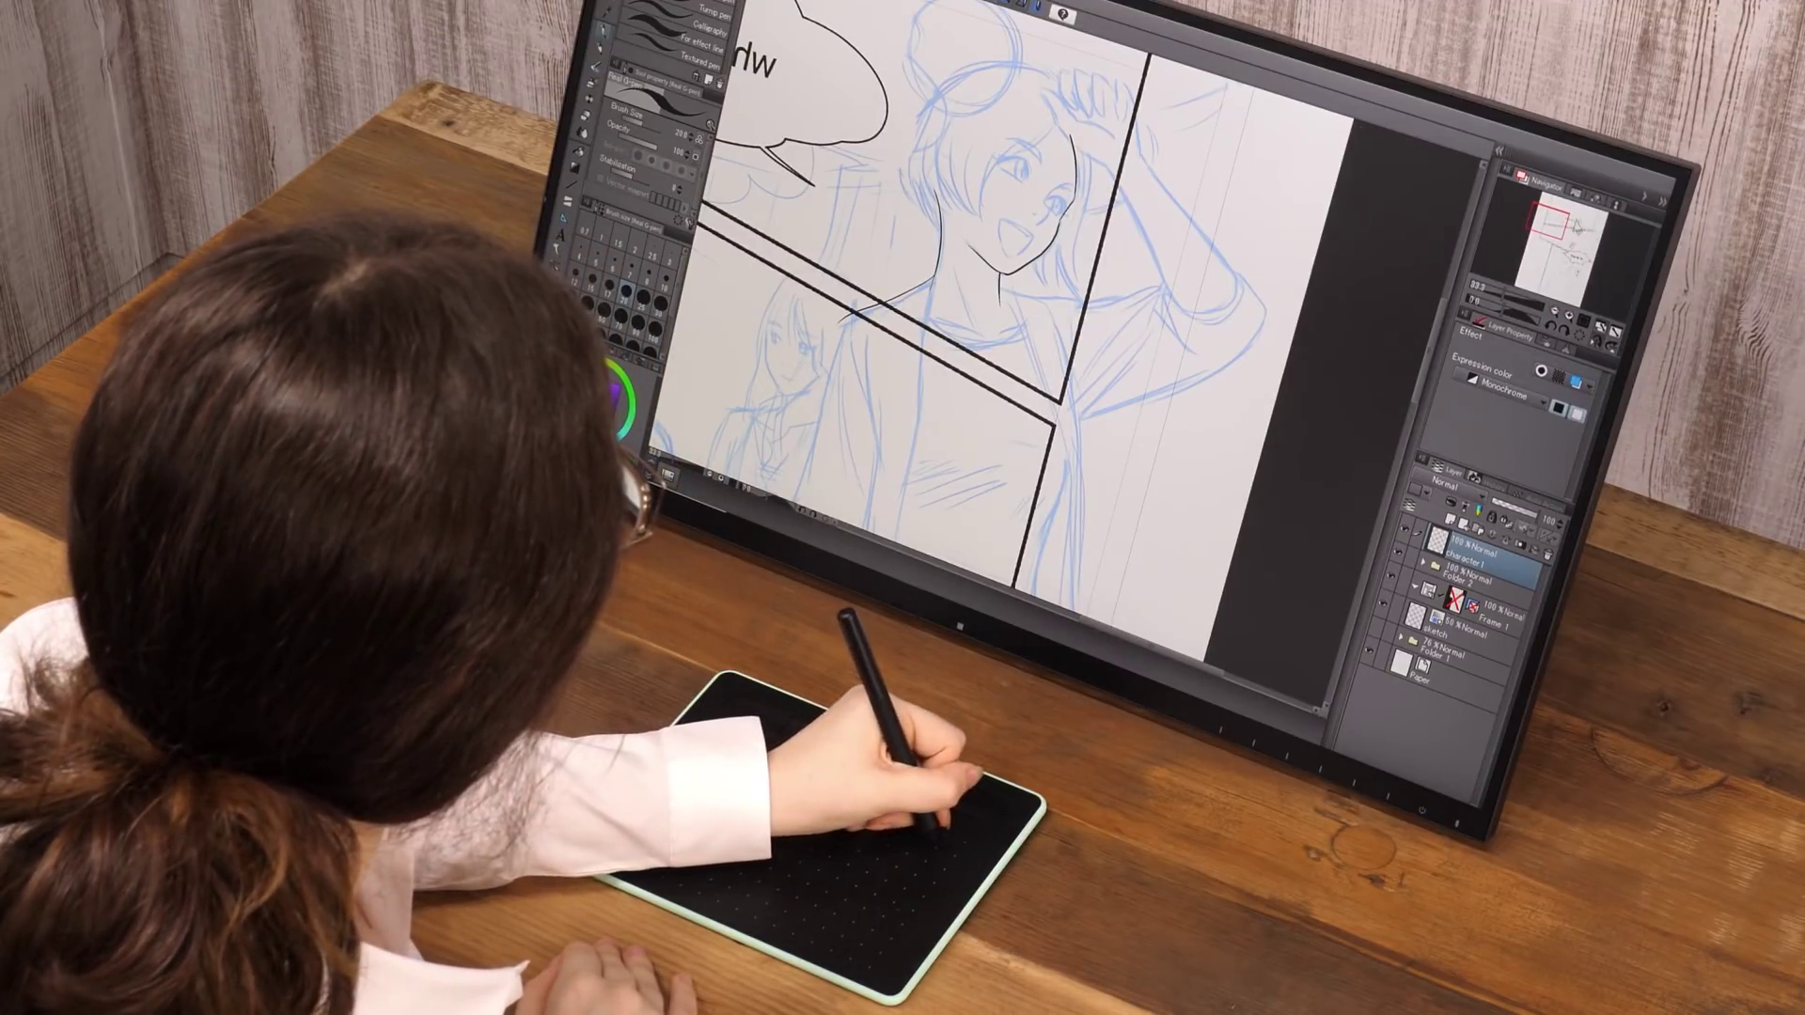
pyautogui.moveTo(1155, 333)
pyautogui.mouseDown()
pyautogui.moveTo(1142, 178)
pyautogui.moveTo(1157, 200)
pyautogui.mouseUp()
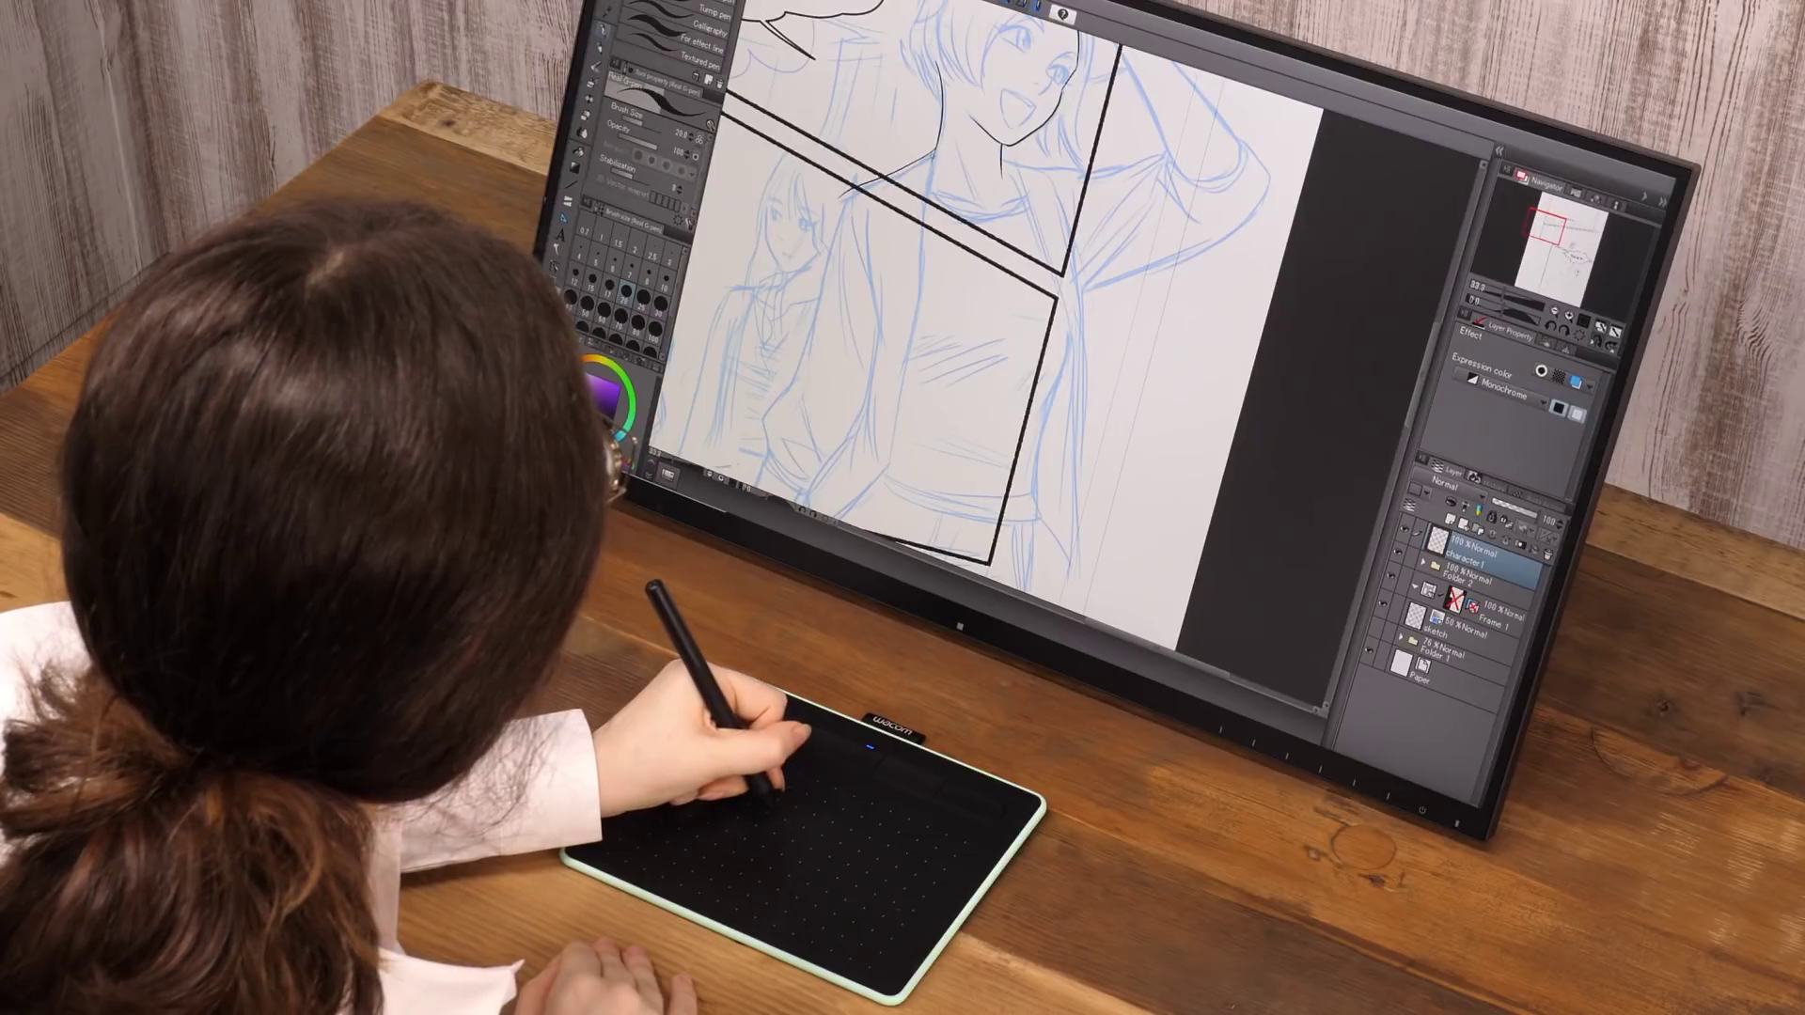
pyautogui.moveTo(929, 143); pyautogui.dragTo(907, 305)
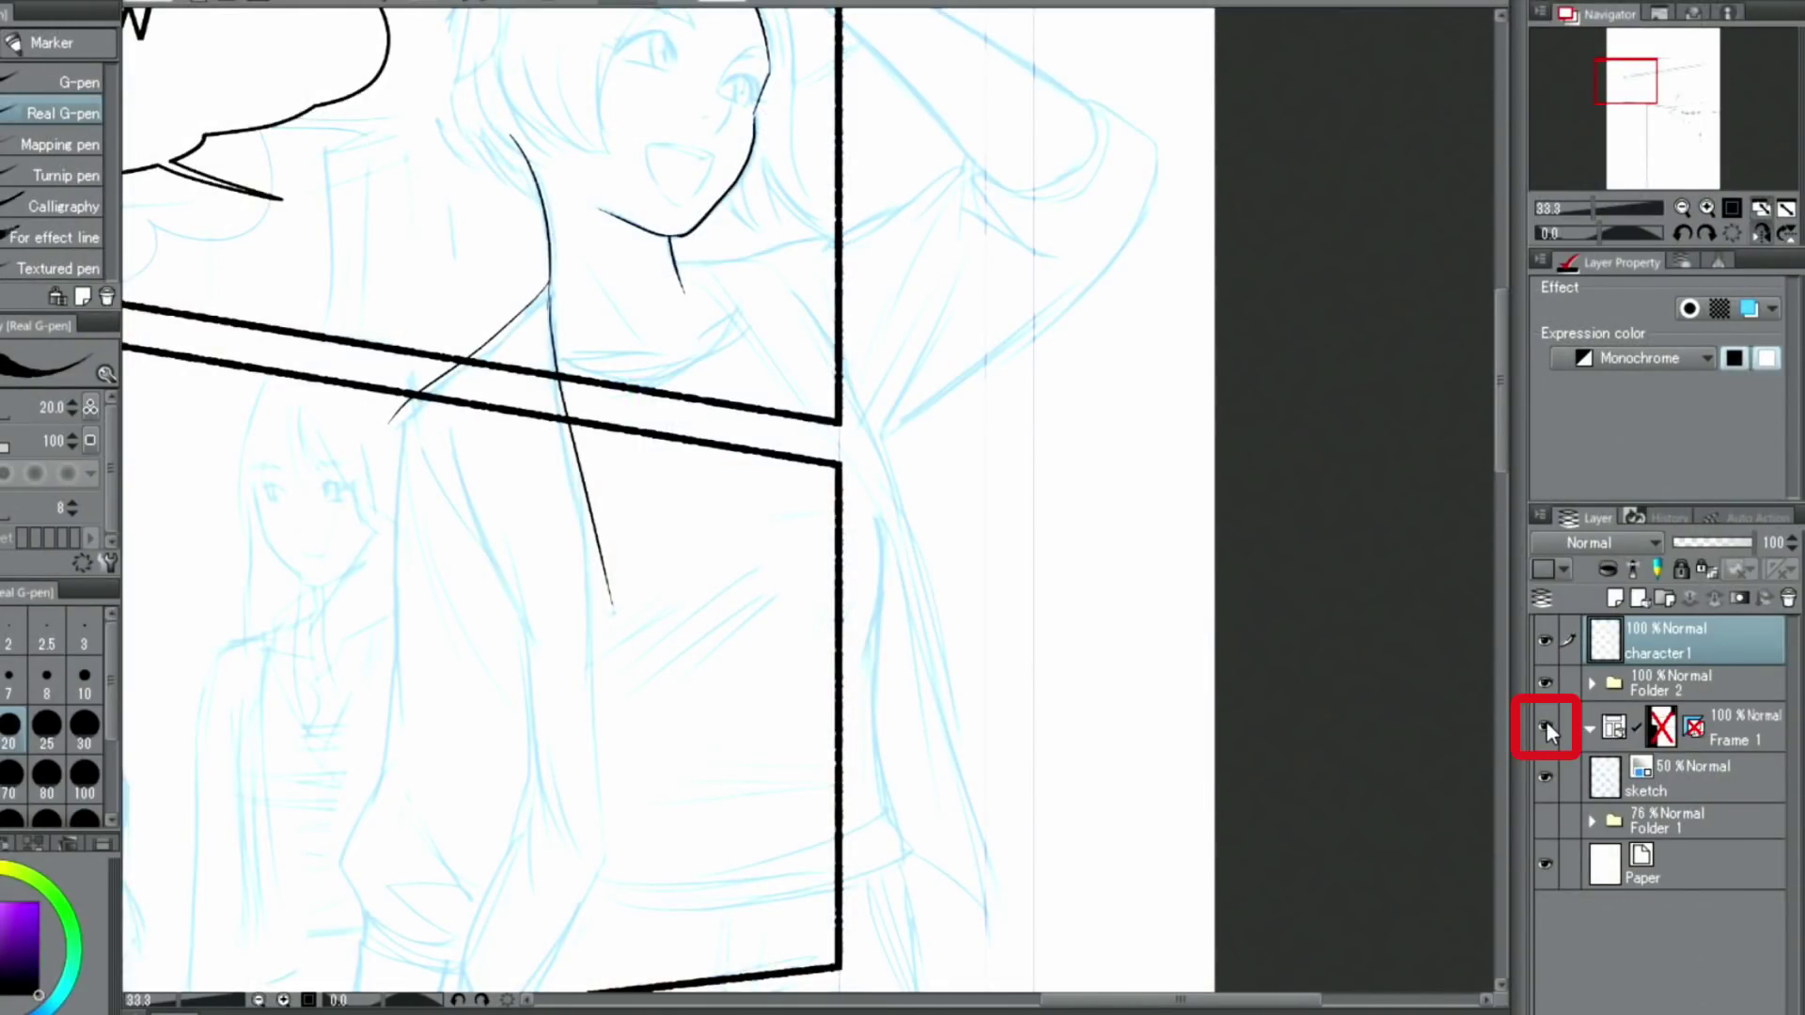
# Hide the frame borders and ink two contour strokes along the right side of the torso
pyautogui.click(1544, 724)
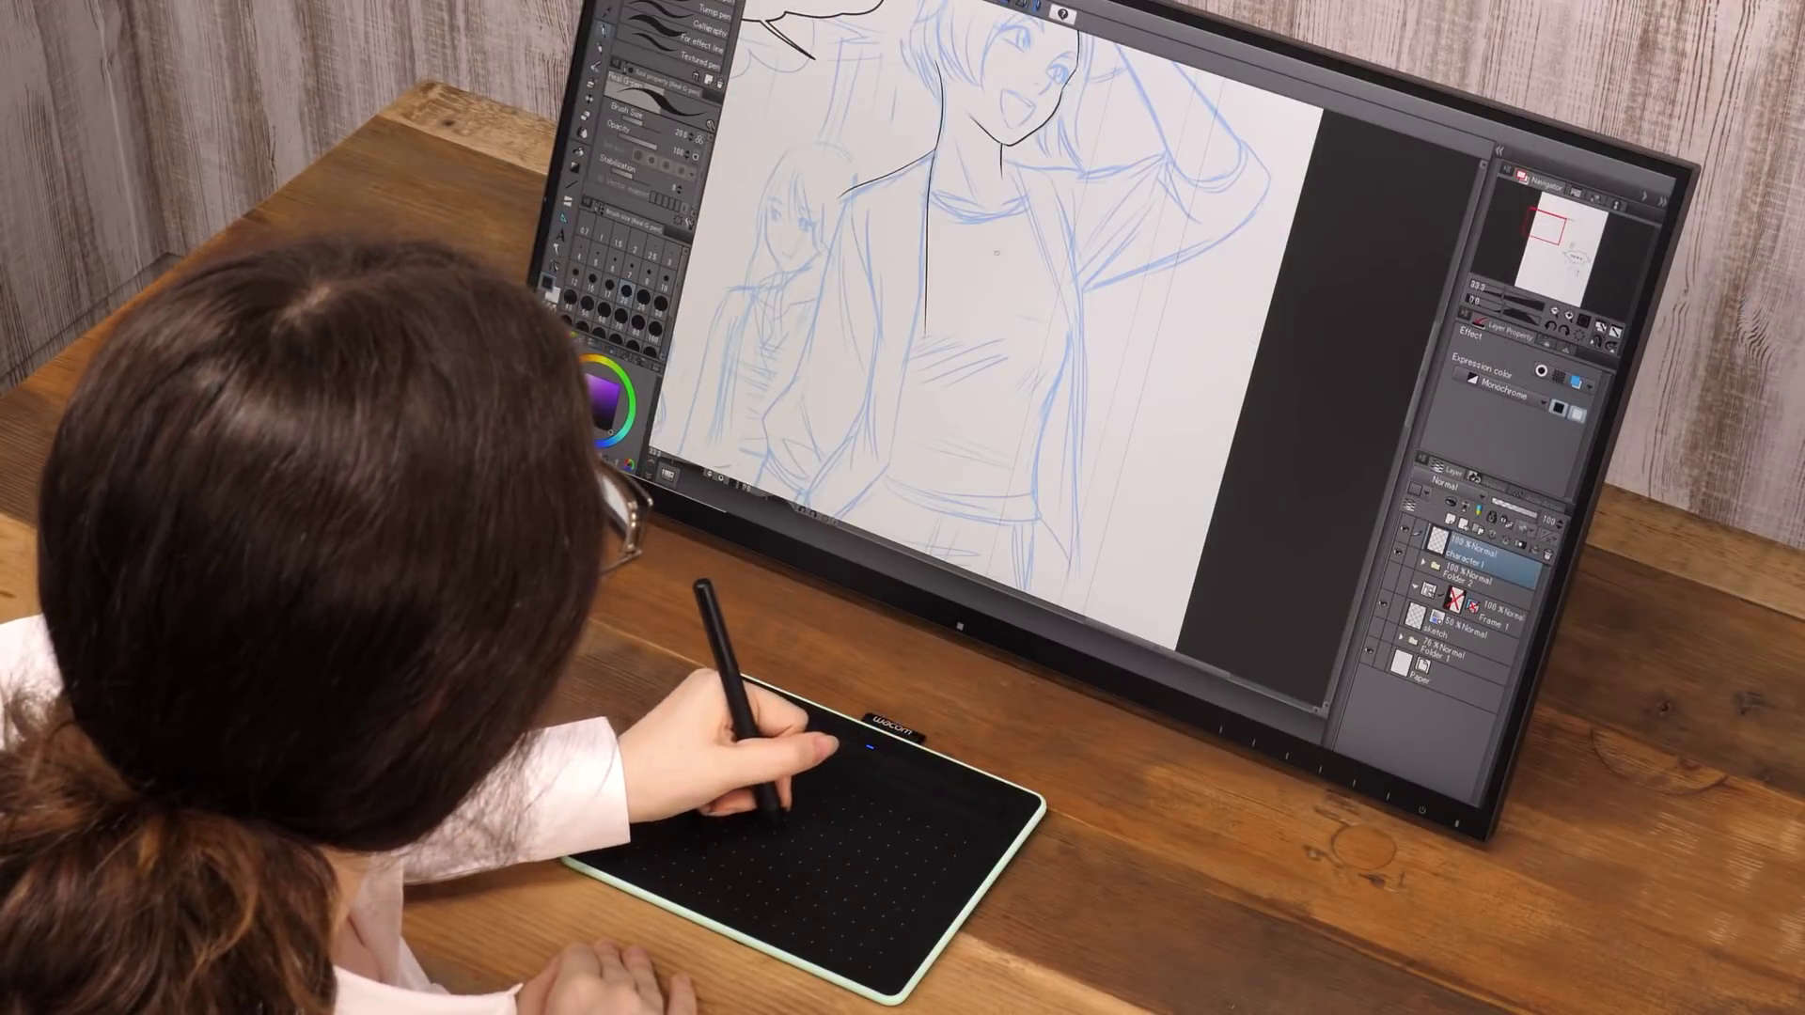
pyautogui.moveTo(1004, 166); pyautogui.dragTo(1059, 336)
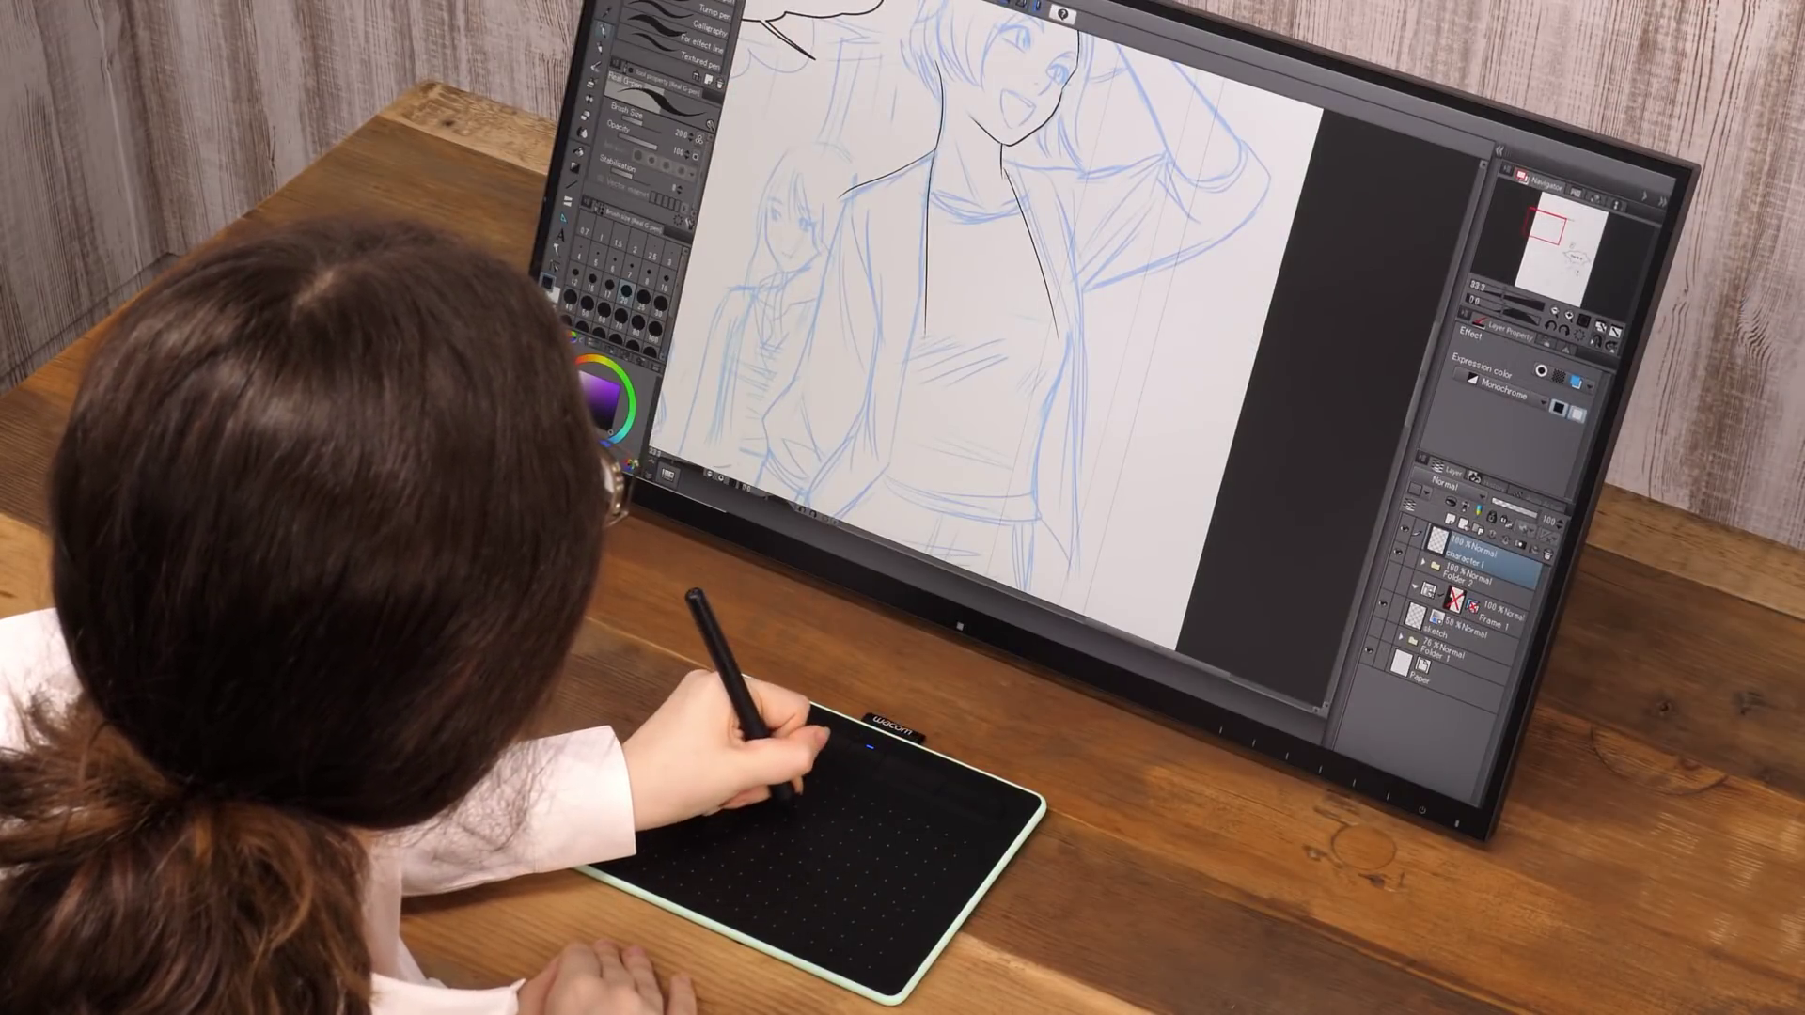
pyautogui.moveTo(1034, 163)
pyautogui.mouseDown()
pyautogui.moveTo(1058, 201)
pyautogui.moveTo(1079, 355)
pyautogui.mouseUp()
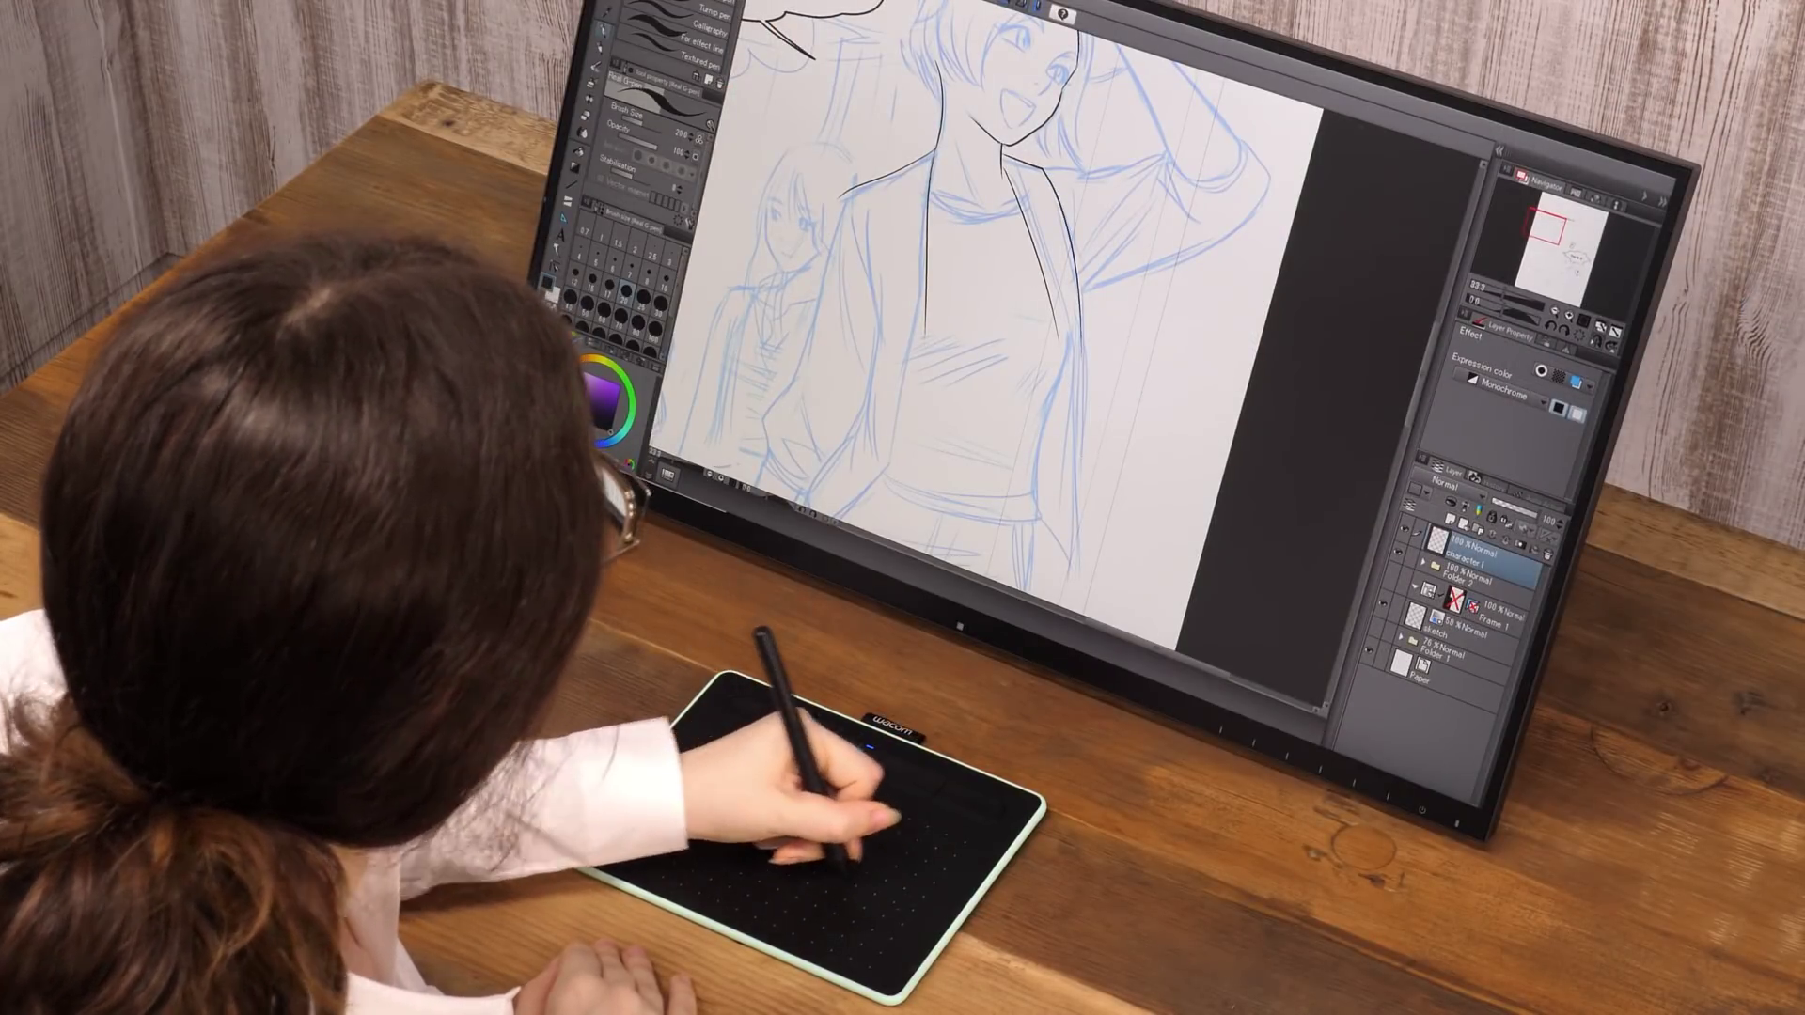
pyautogui.click(1595, 341)
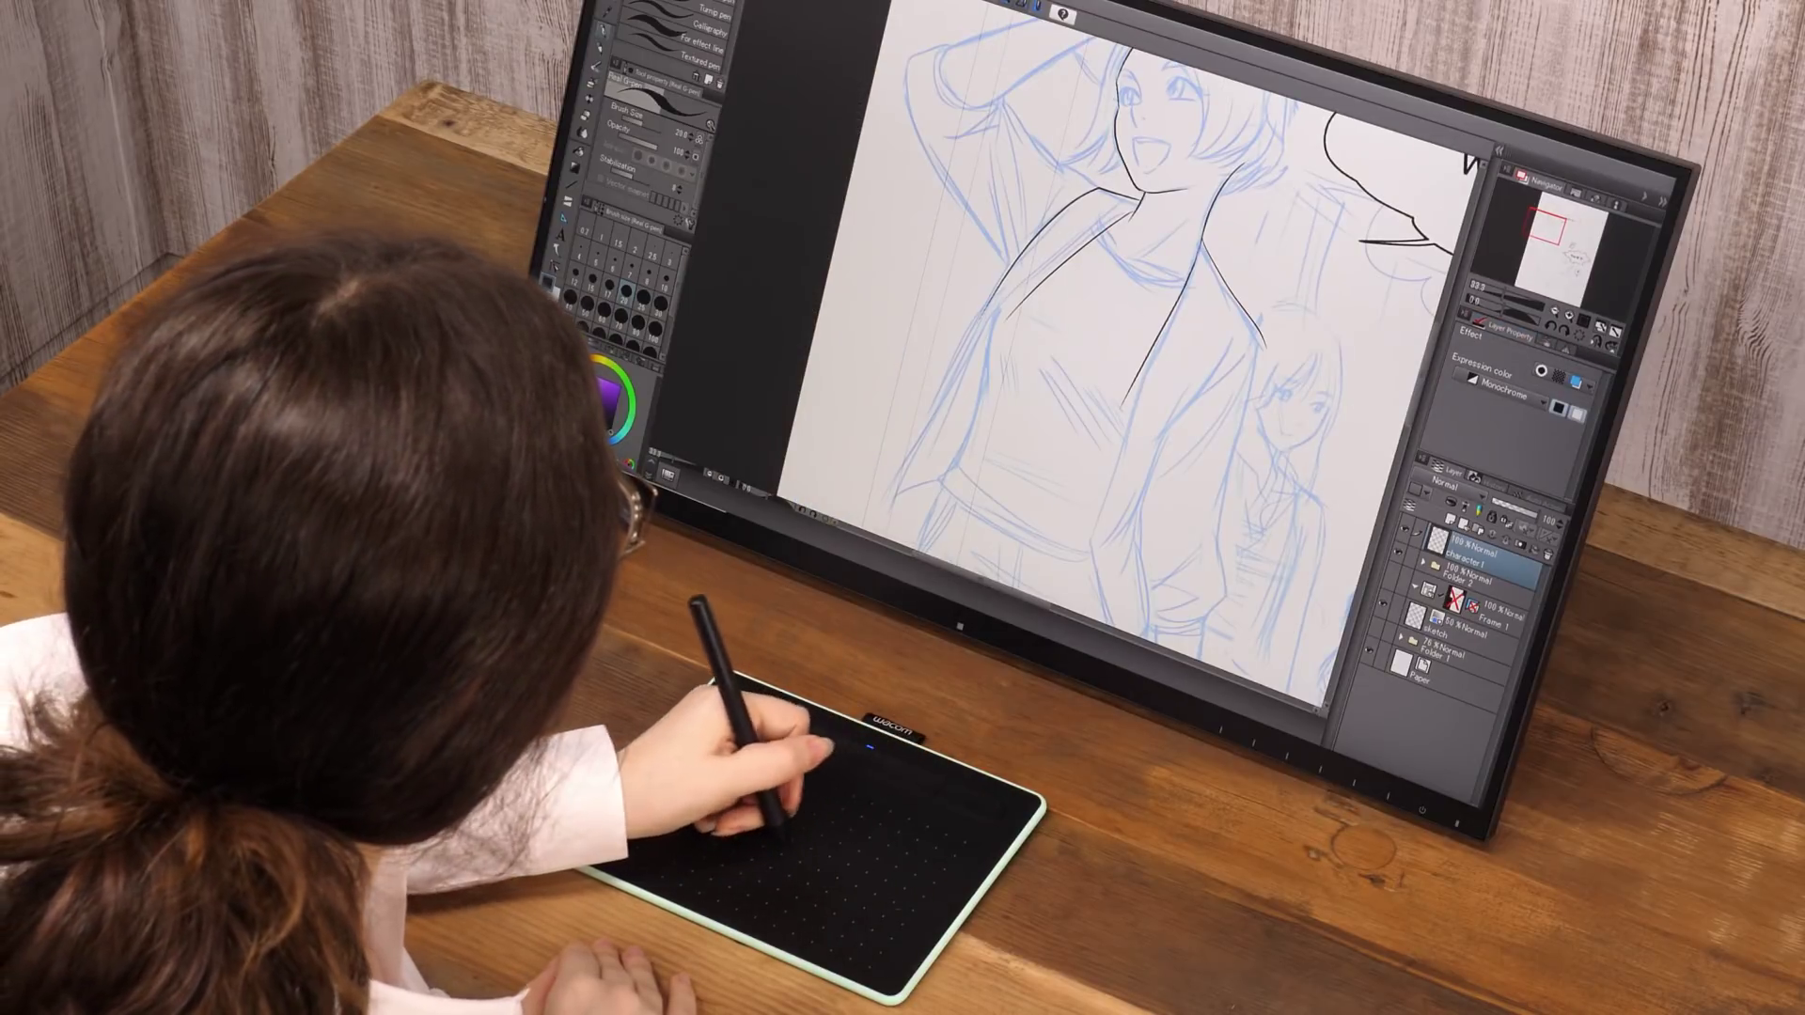
pyautogui.click(1540, 233)
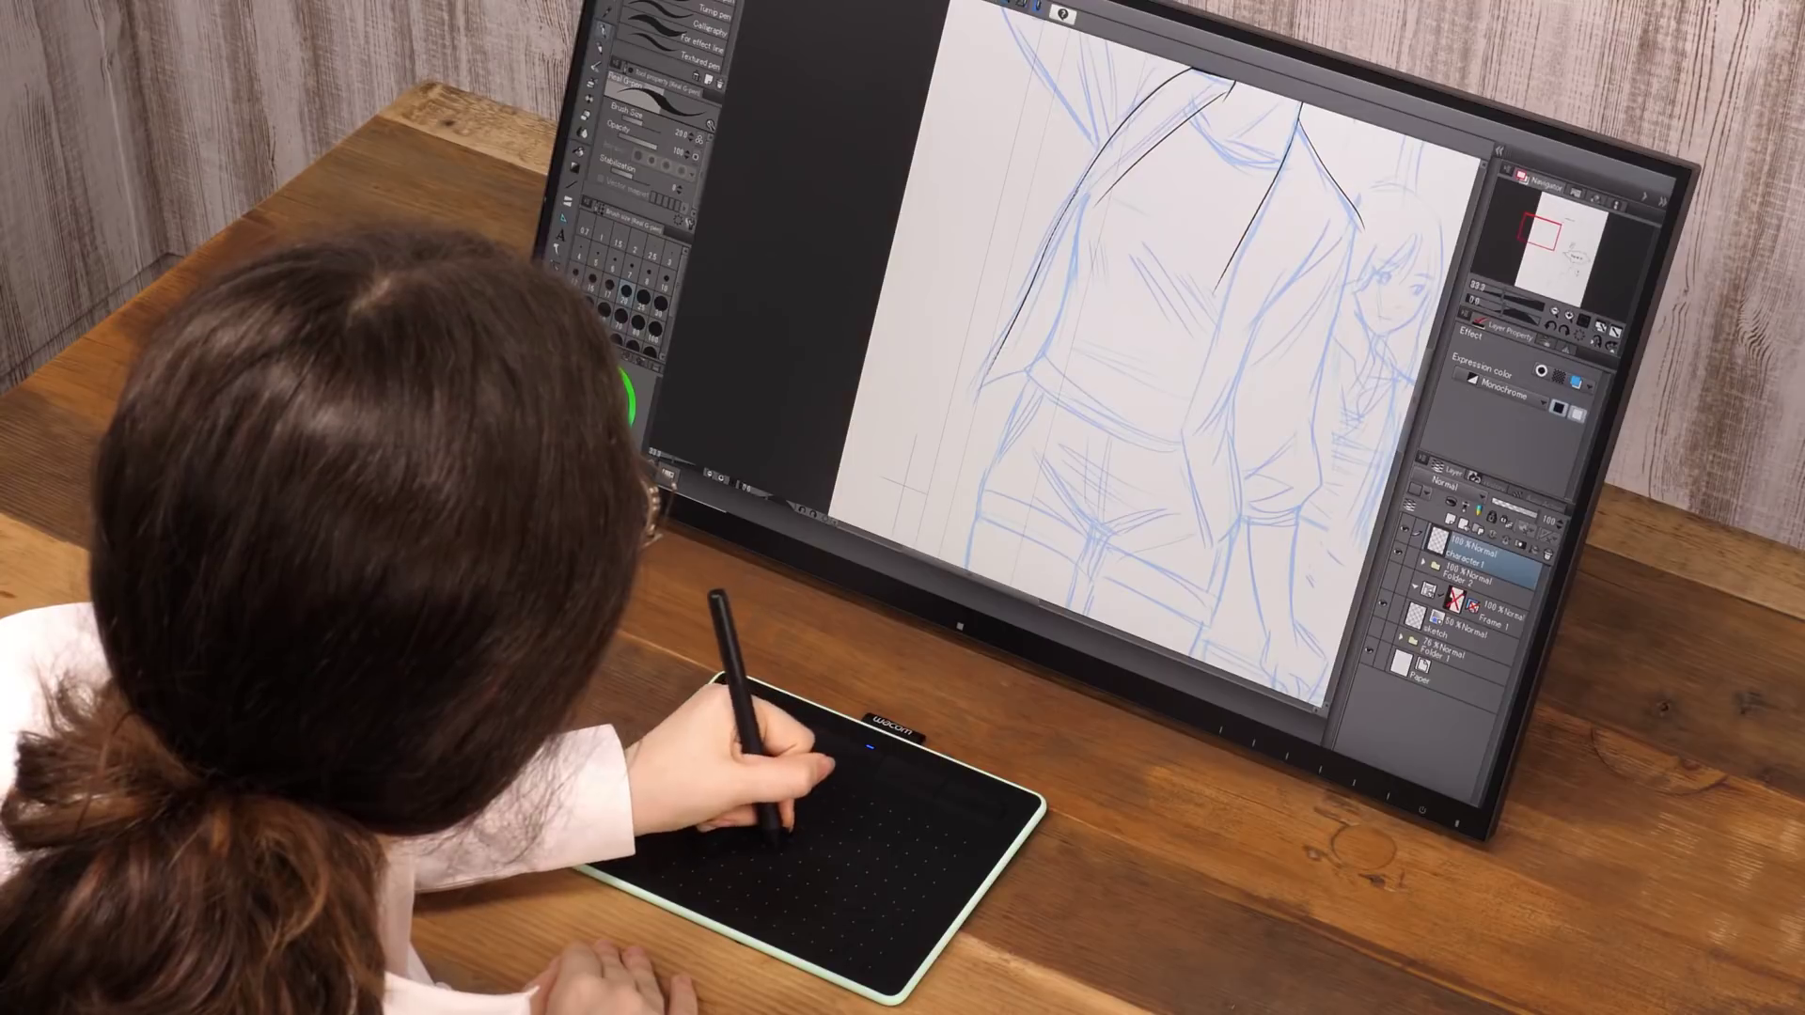
# Set the brush to 31.1, erase across the jacket mark, and show the frame borders again
pyautogui.click(643, 125)
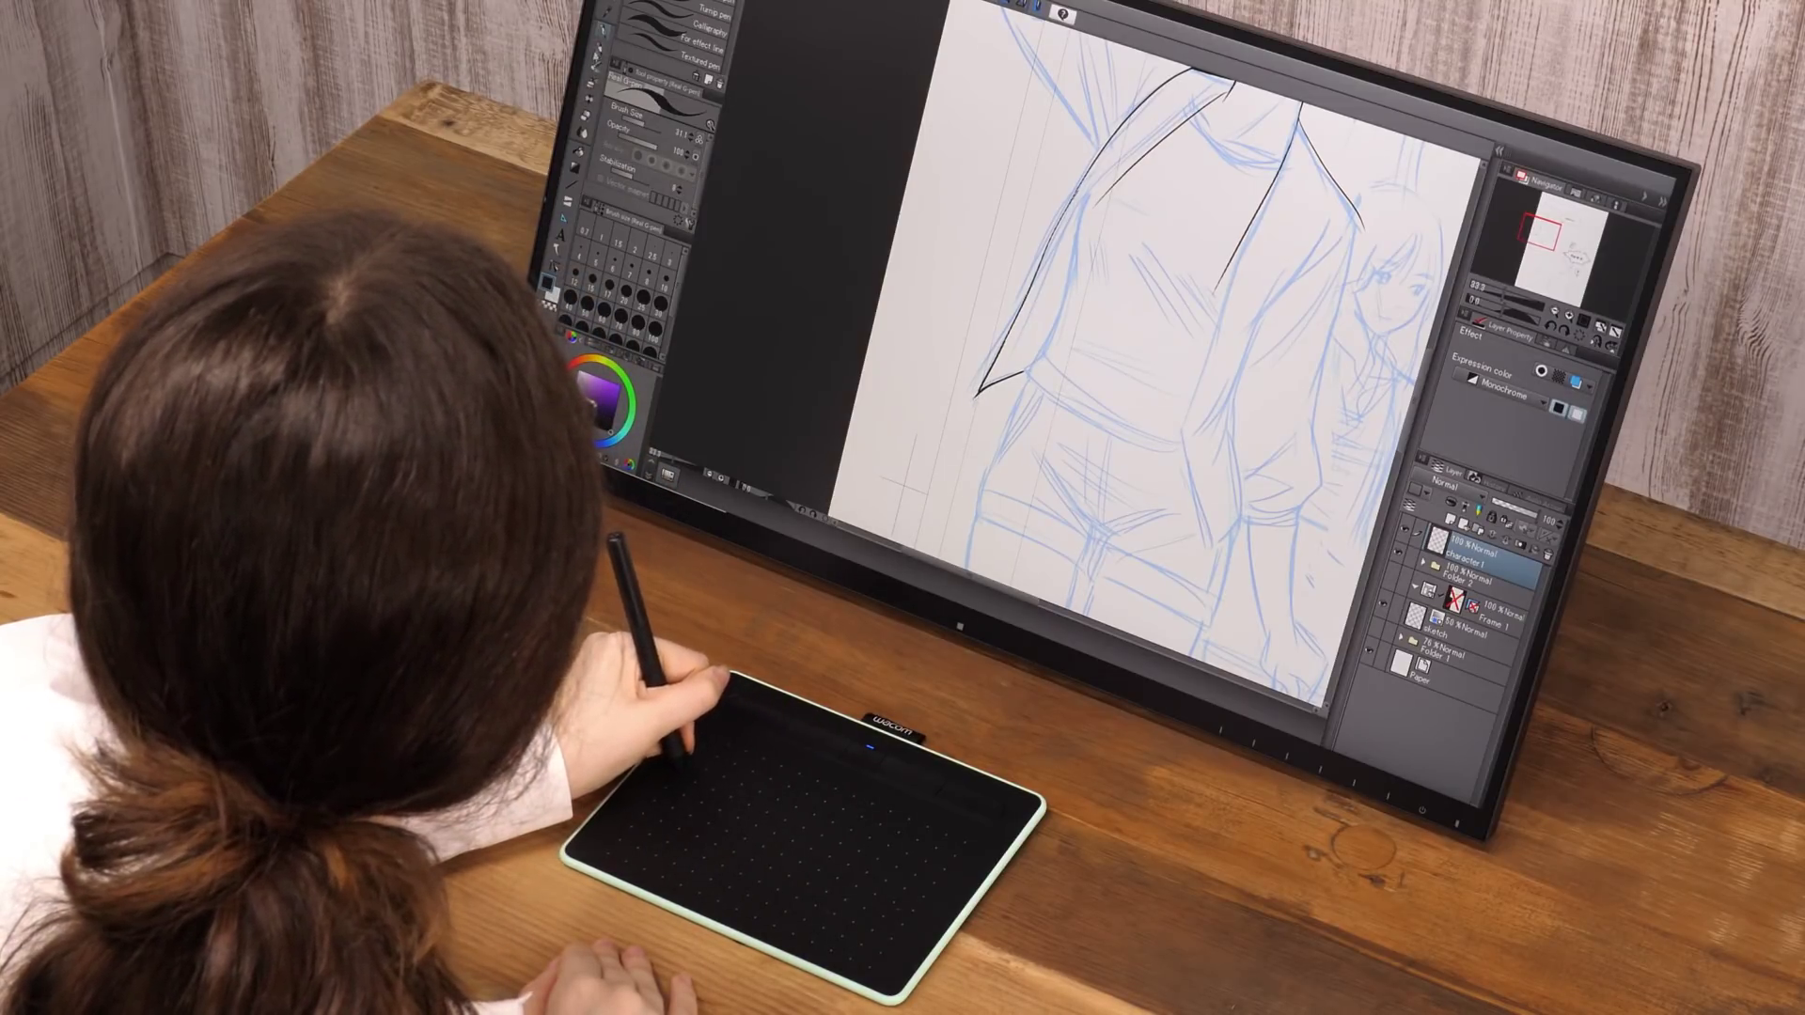
pyautogui.click(585, 116)
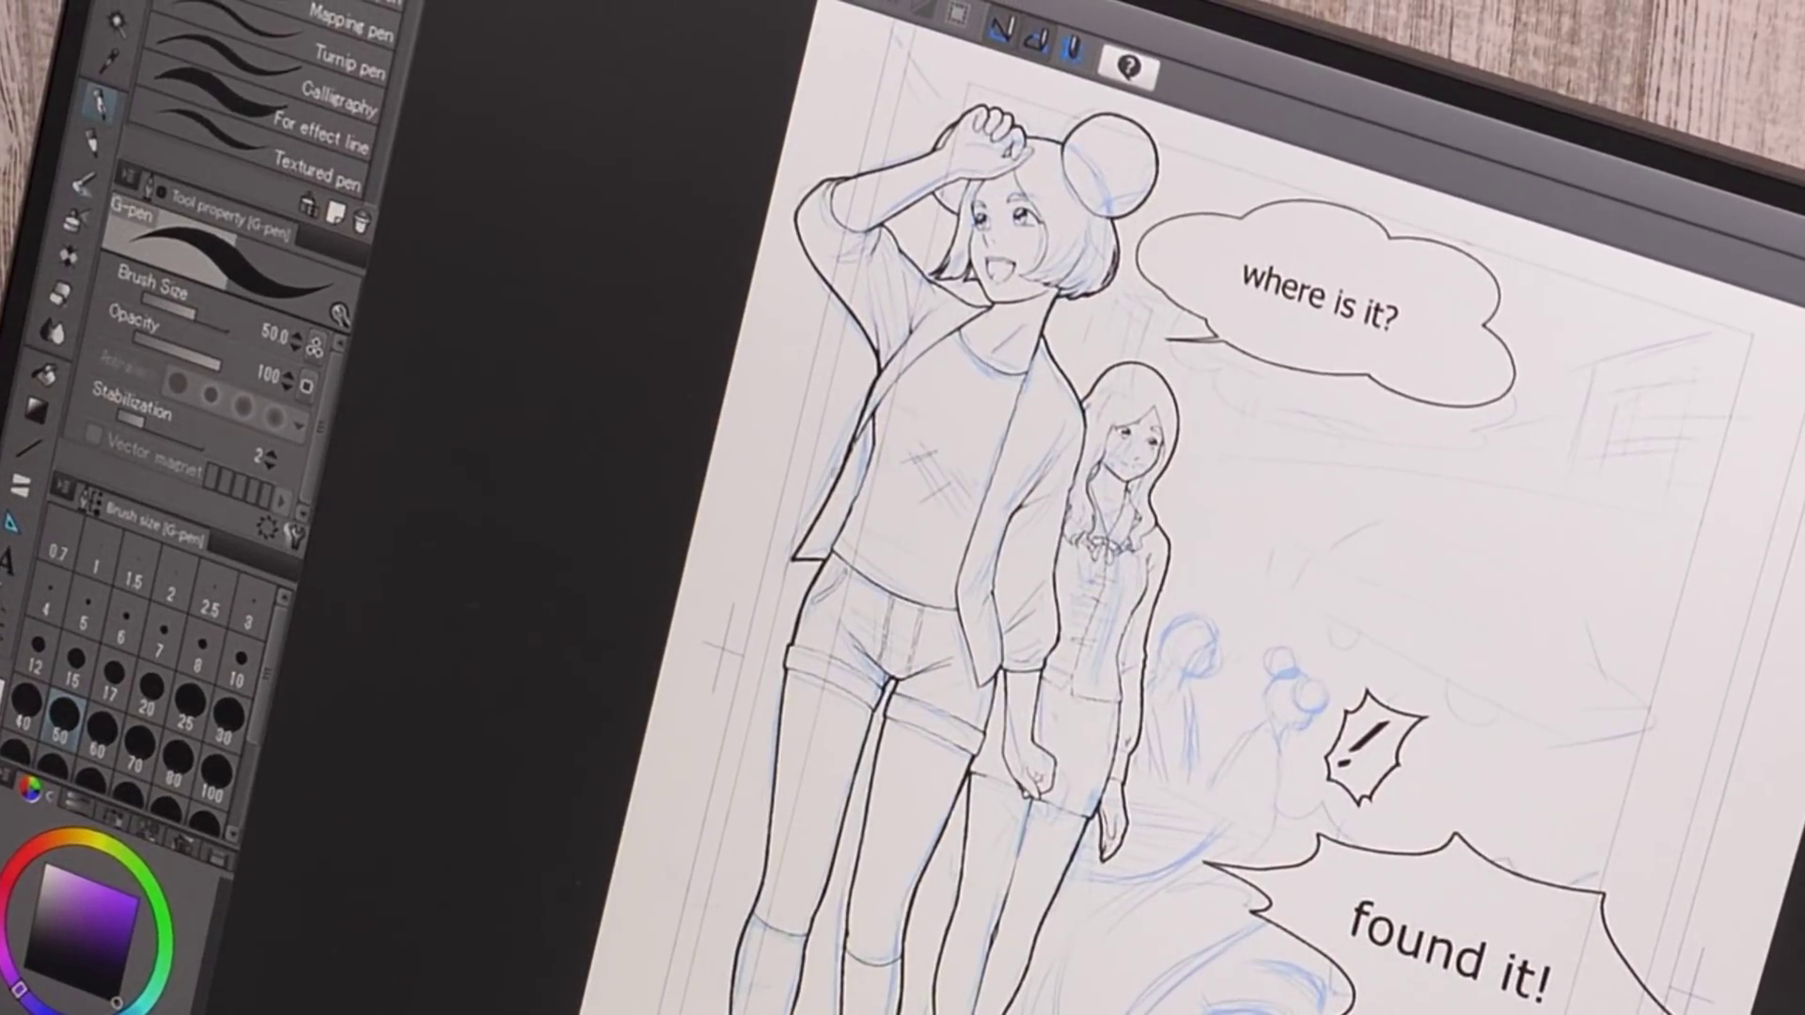
pyautogui.moveTo(843, 477); pyautogui.dragTo(850, 500)
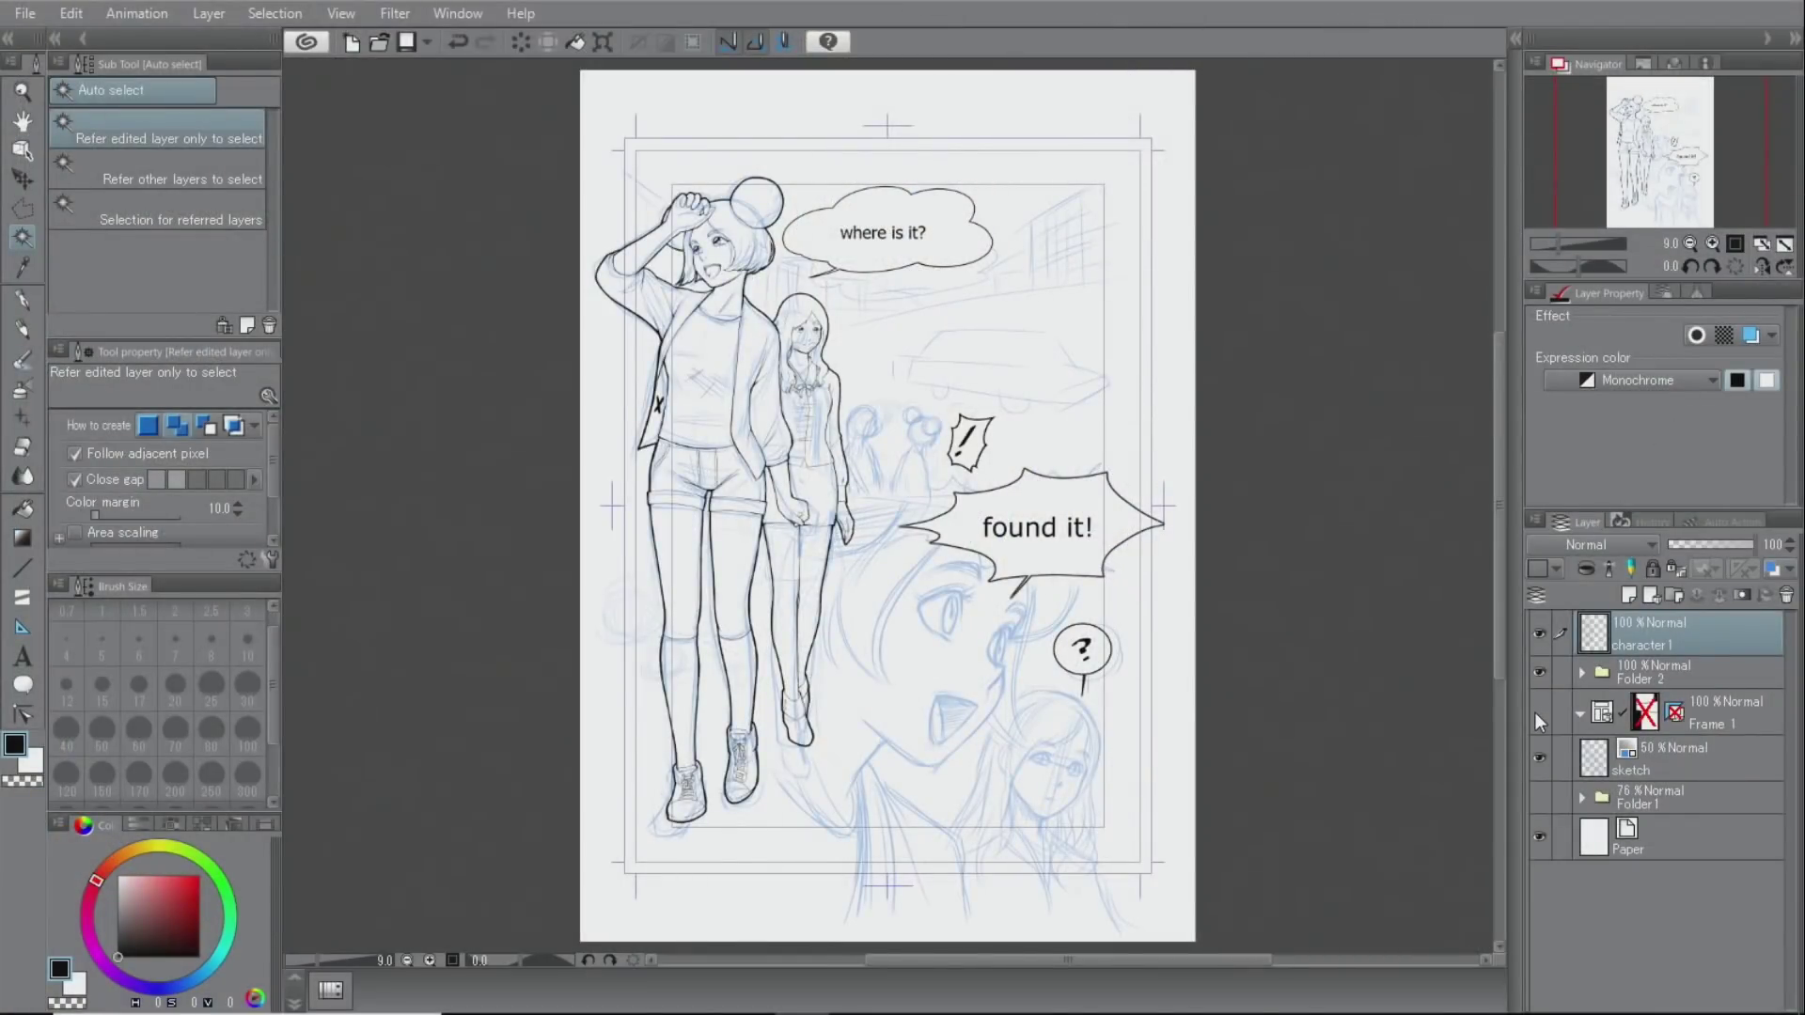
pyautogui.click(1537, 716)
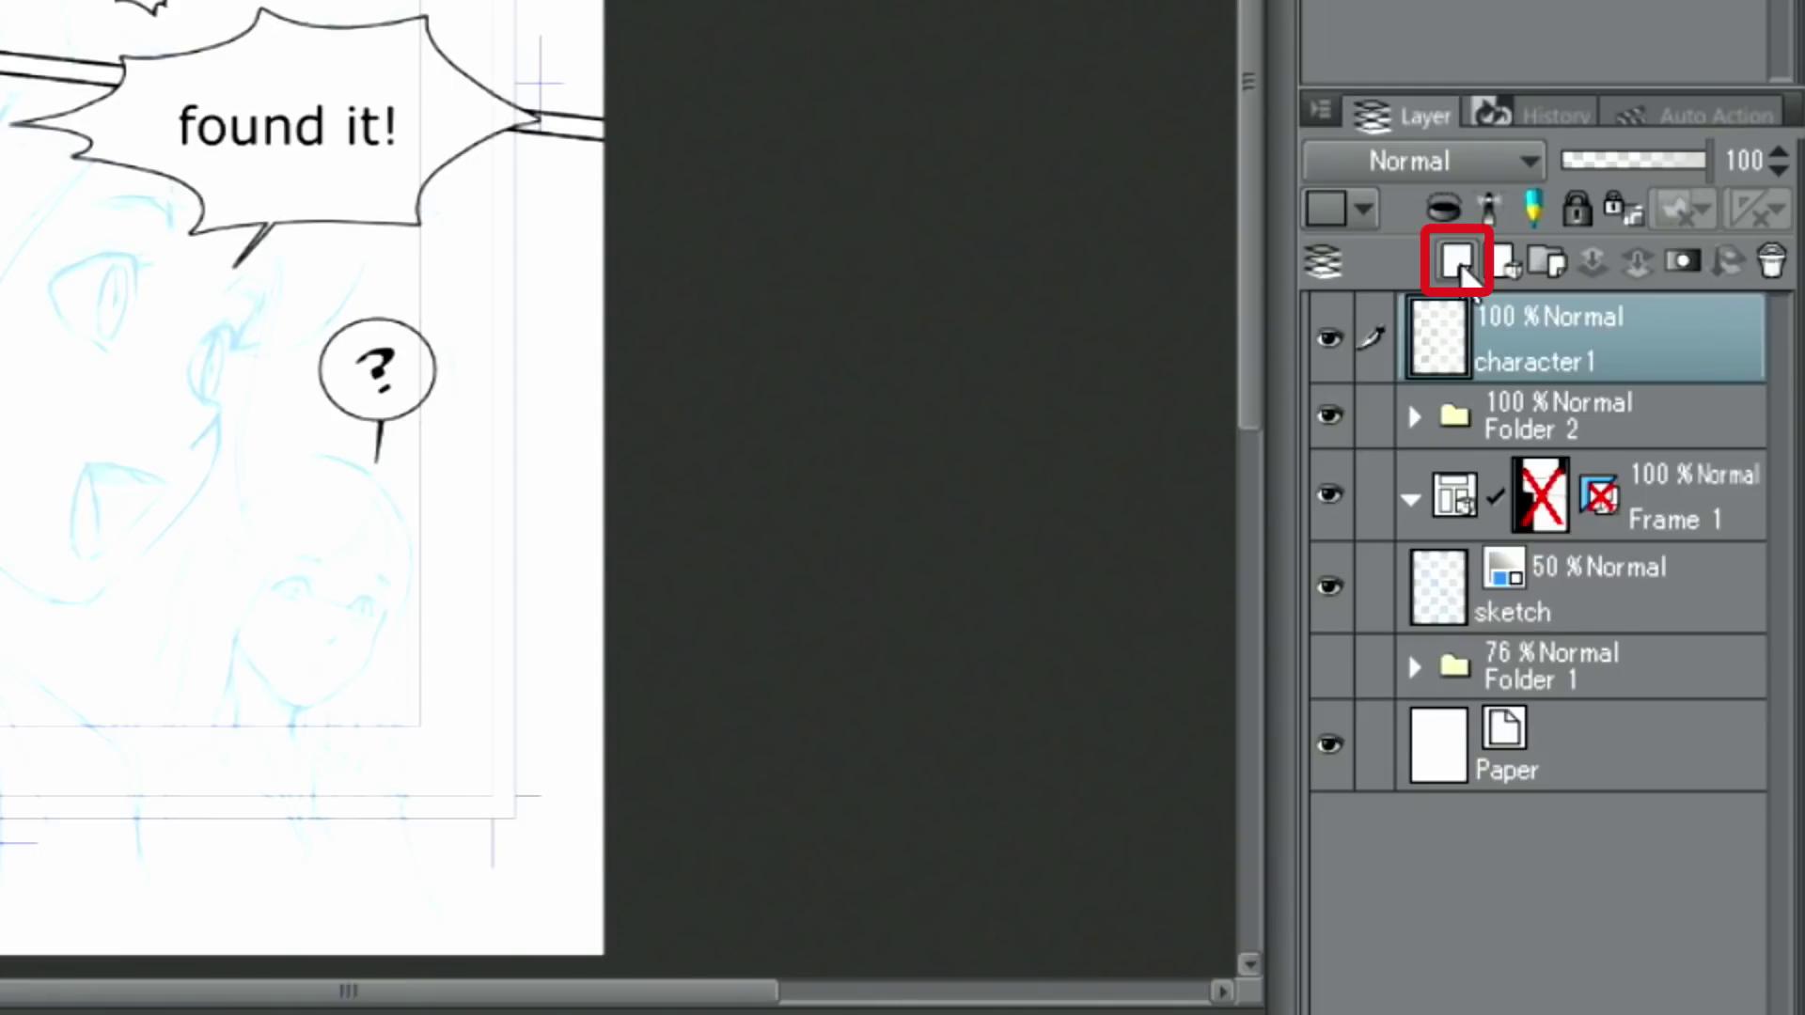
# Add a new layer just above Frame 1 and set the drawing colour to white
pyautogui.click(1460, 272)
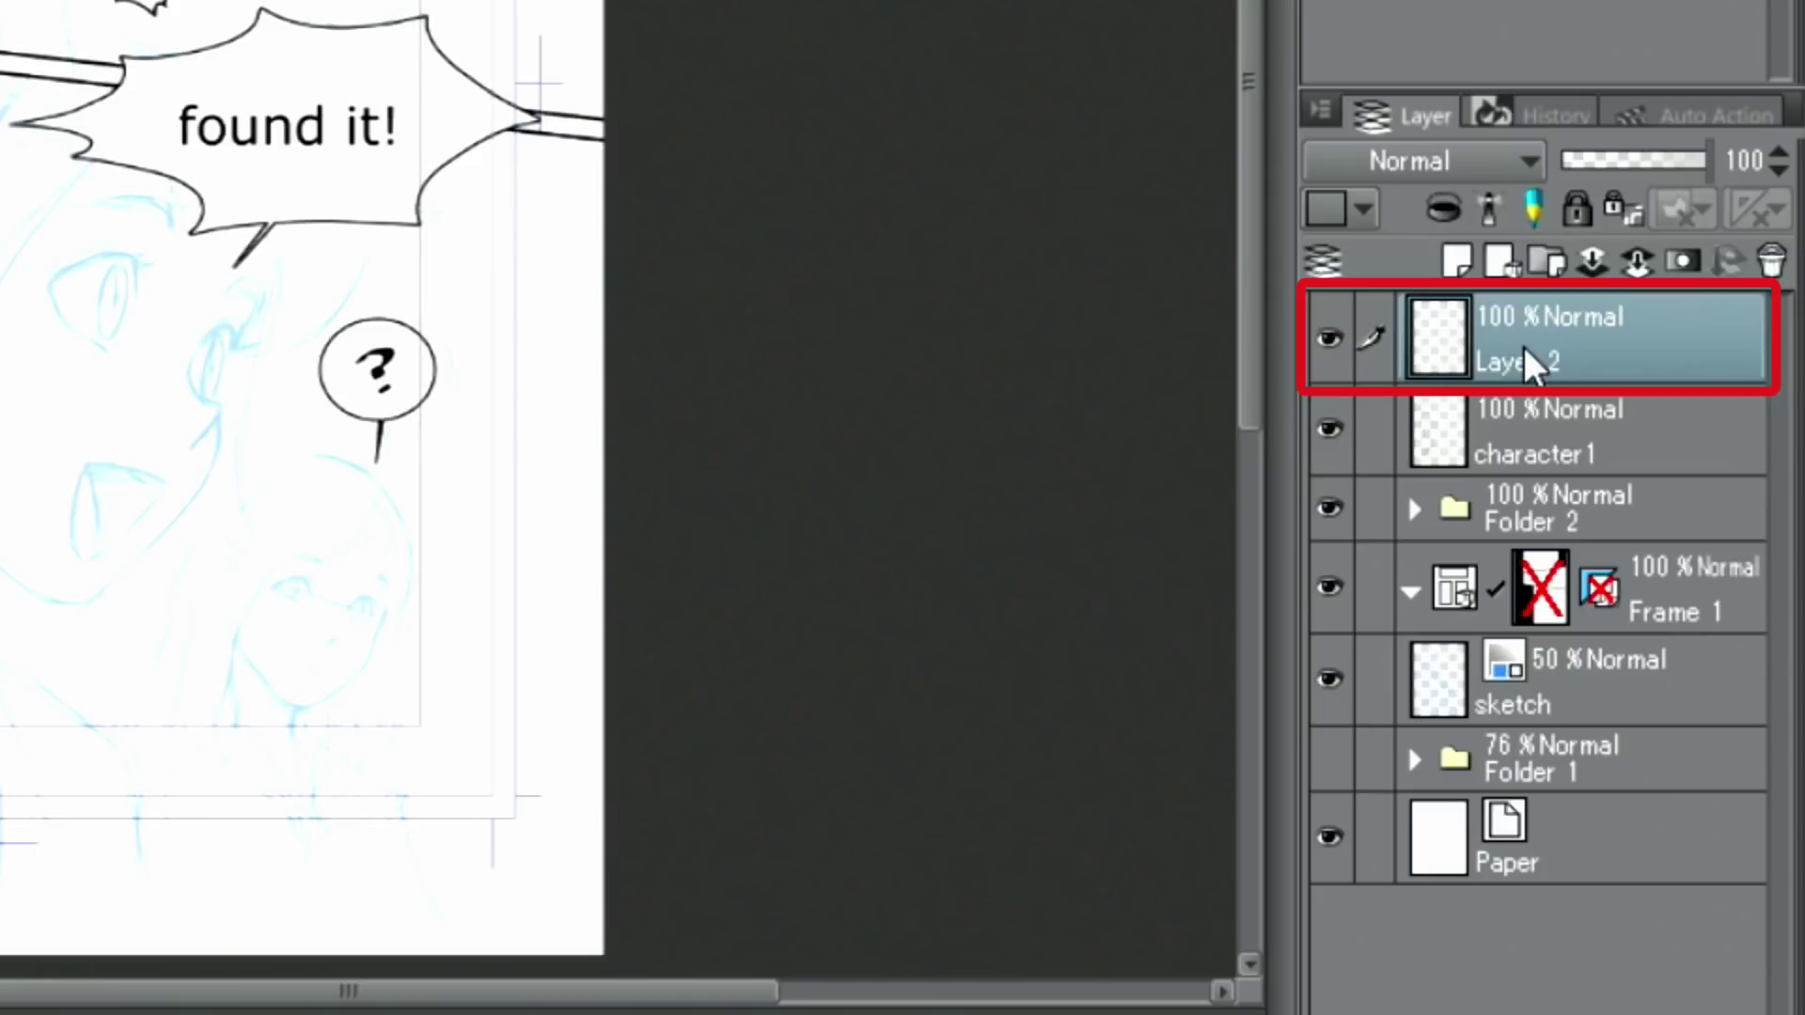
pyautogui.moveTo(1524, 355); pyautogui.dragTo(1493, 514)
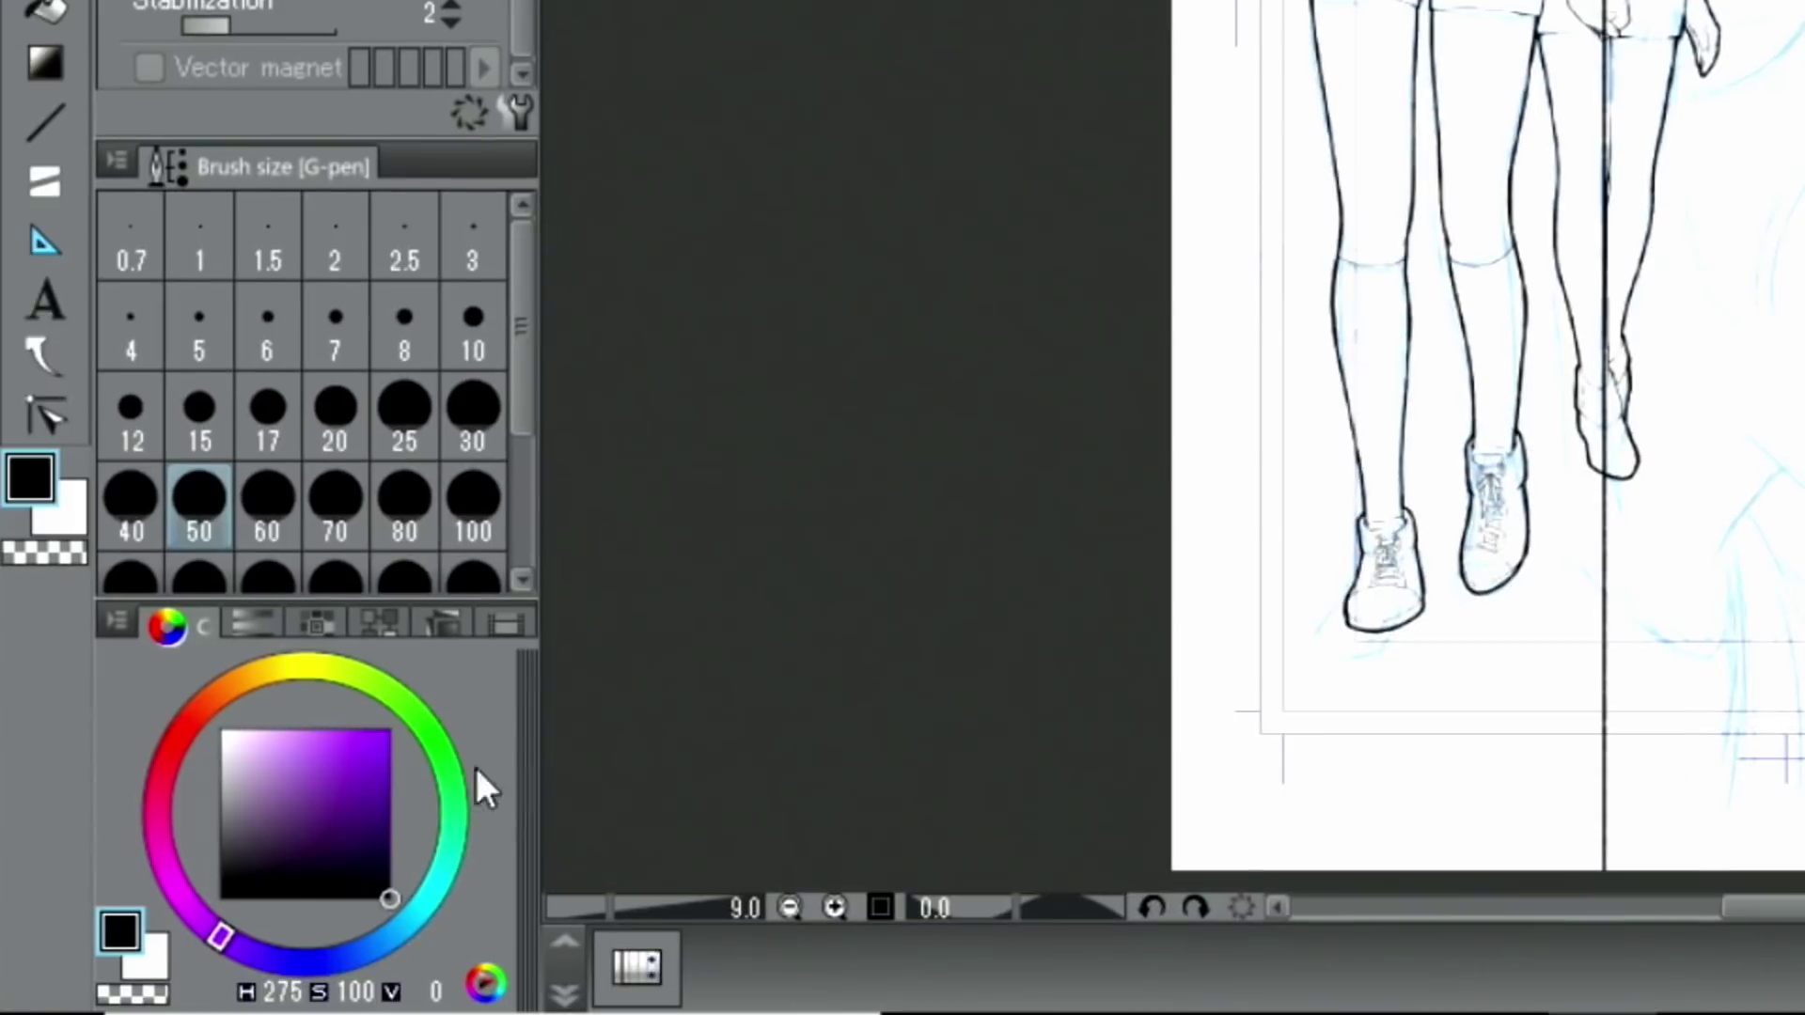
pyautogui.moveTo(273, 752); pyautogui.dragTo(235, 686)
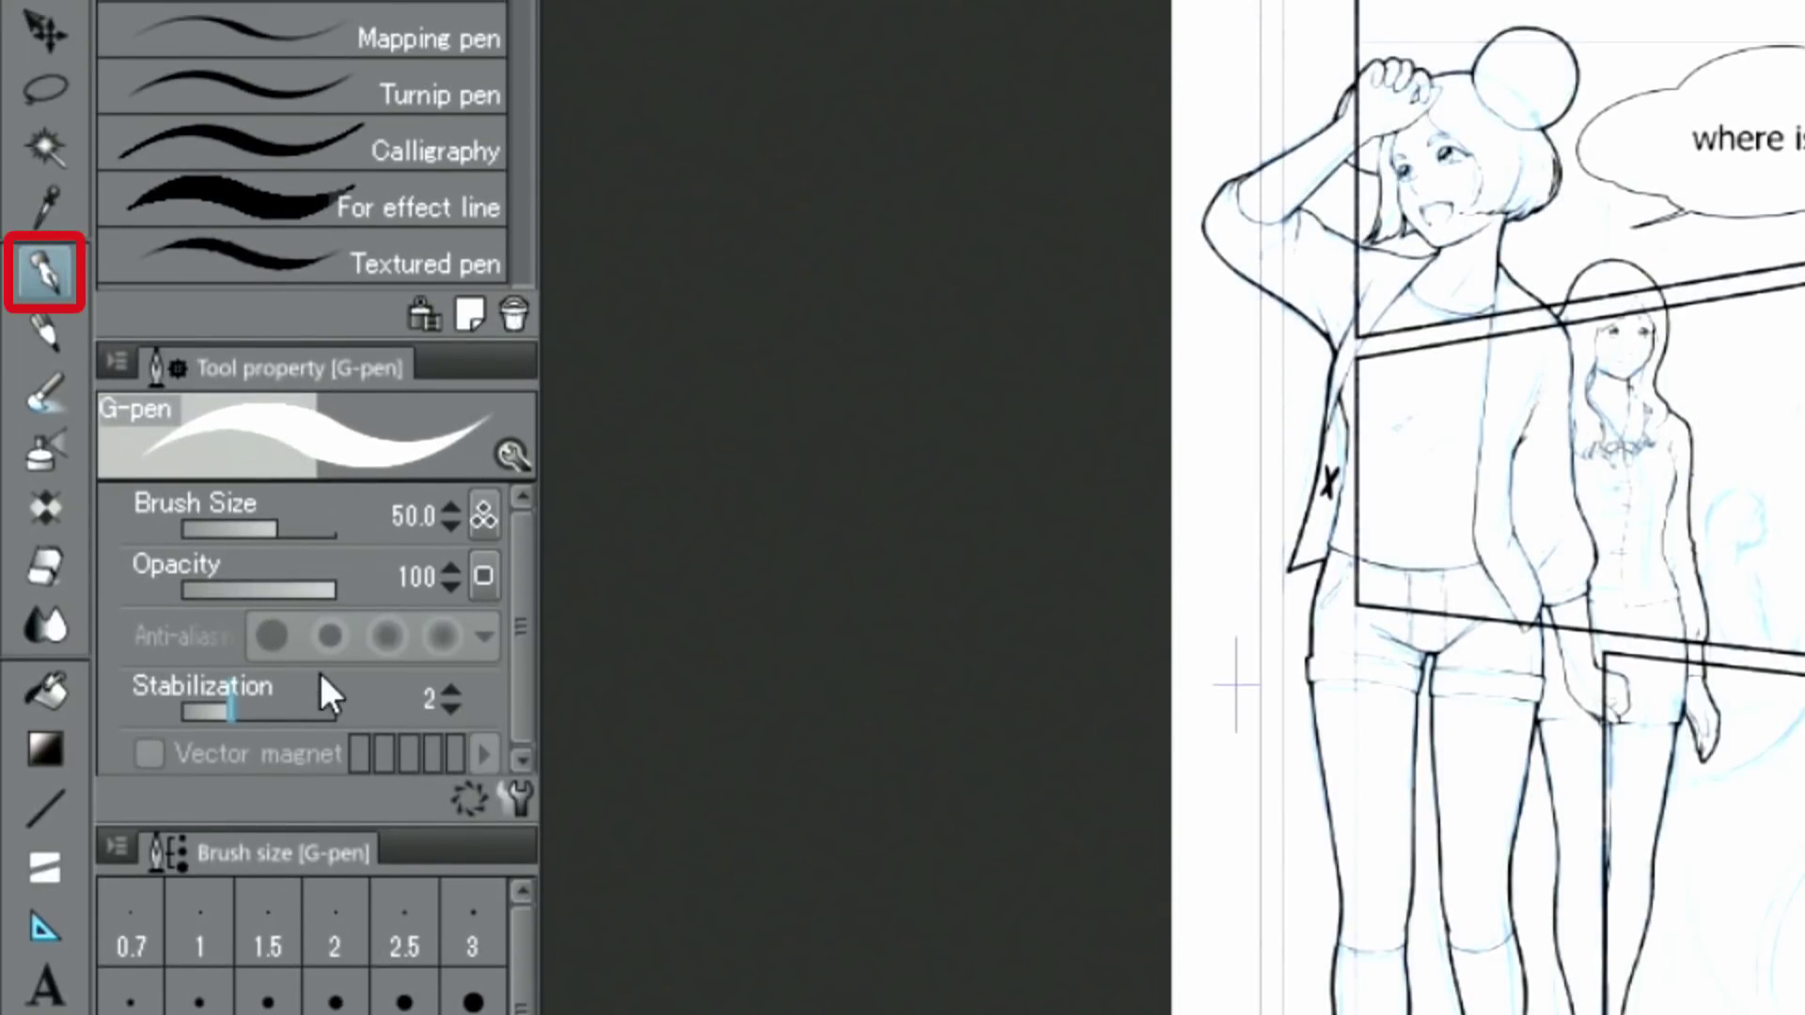
# Enlarge the pen to about 232 and paint out the frame lines over the raised arm and jacket
pyautogui.moveTo(266, 517); pyautogui.dragTo(303, 528)
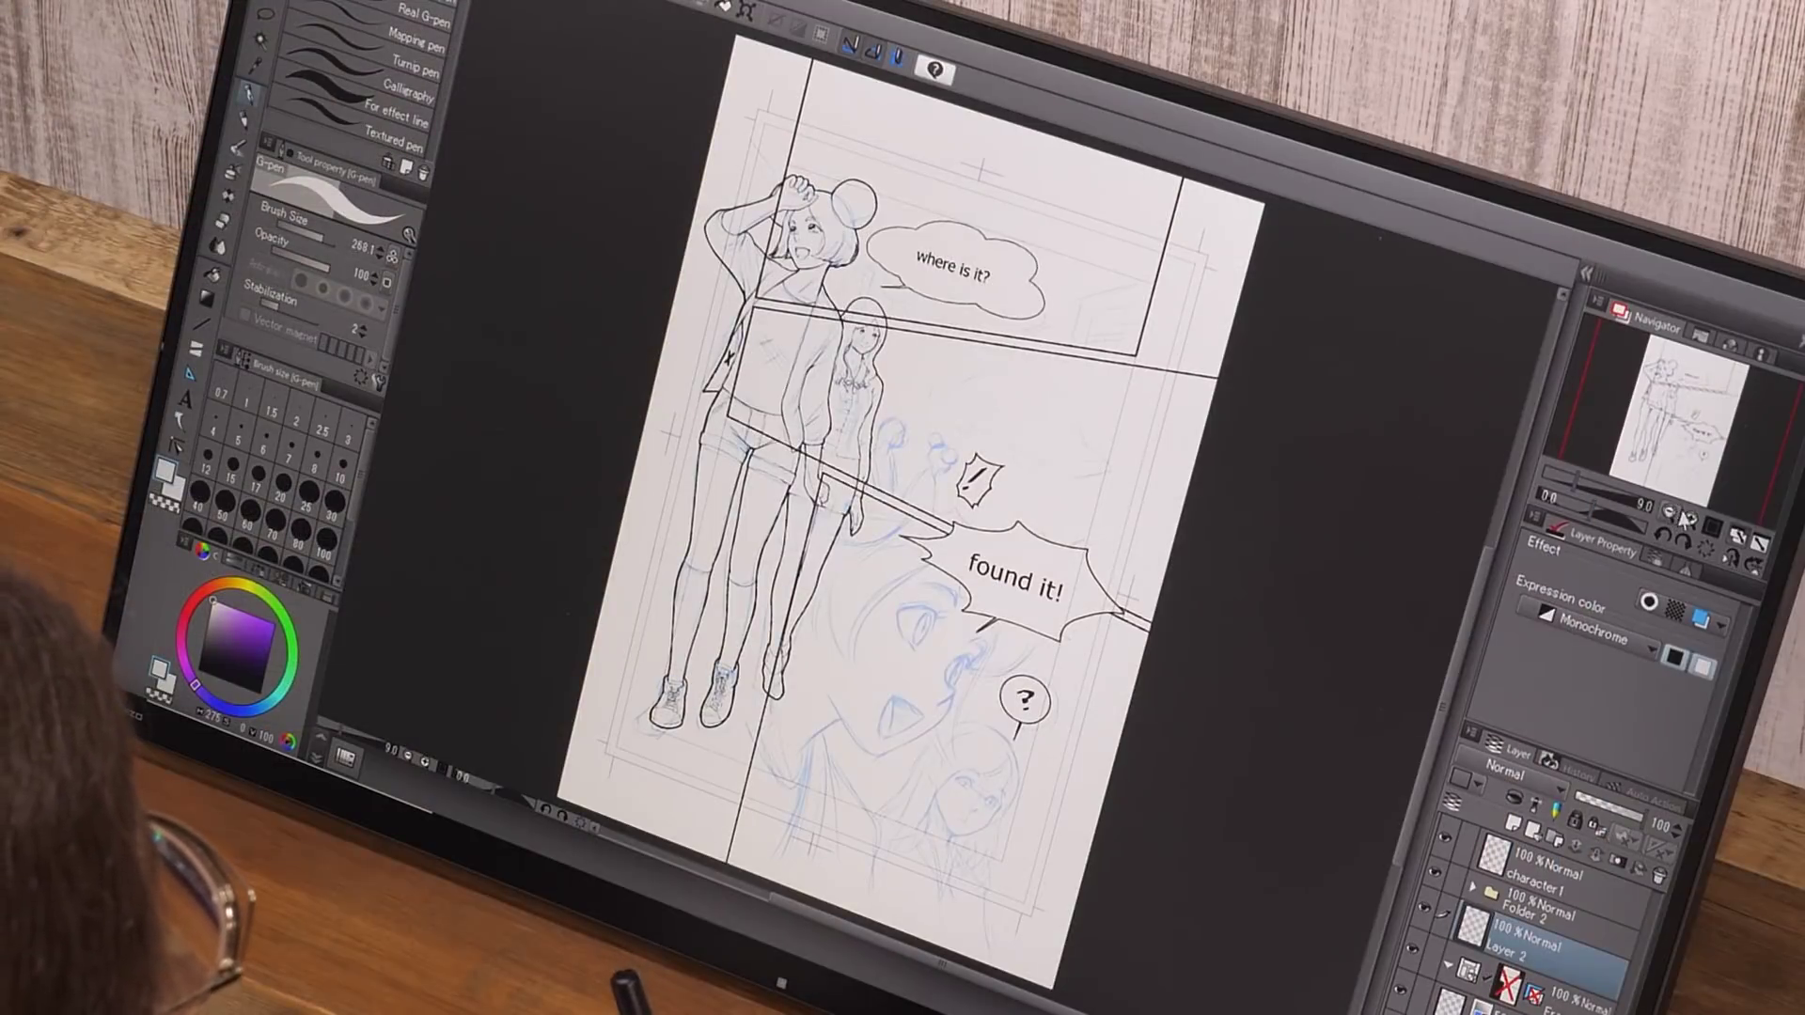
pyautogui.click(1690, 518)
pyautogui.click(1690, 518)
pyautogui.click(1690, 518)
pyautogui.moveTo(1679, 421); pyautogui.dragTo(1669, 381)
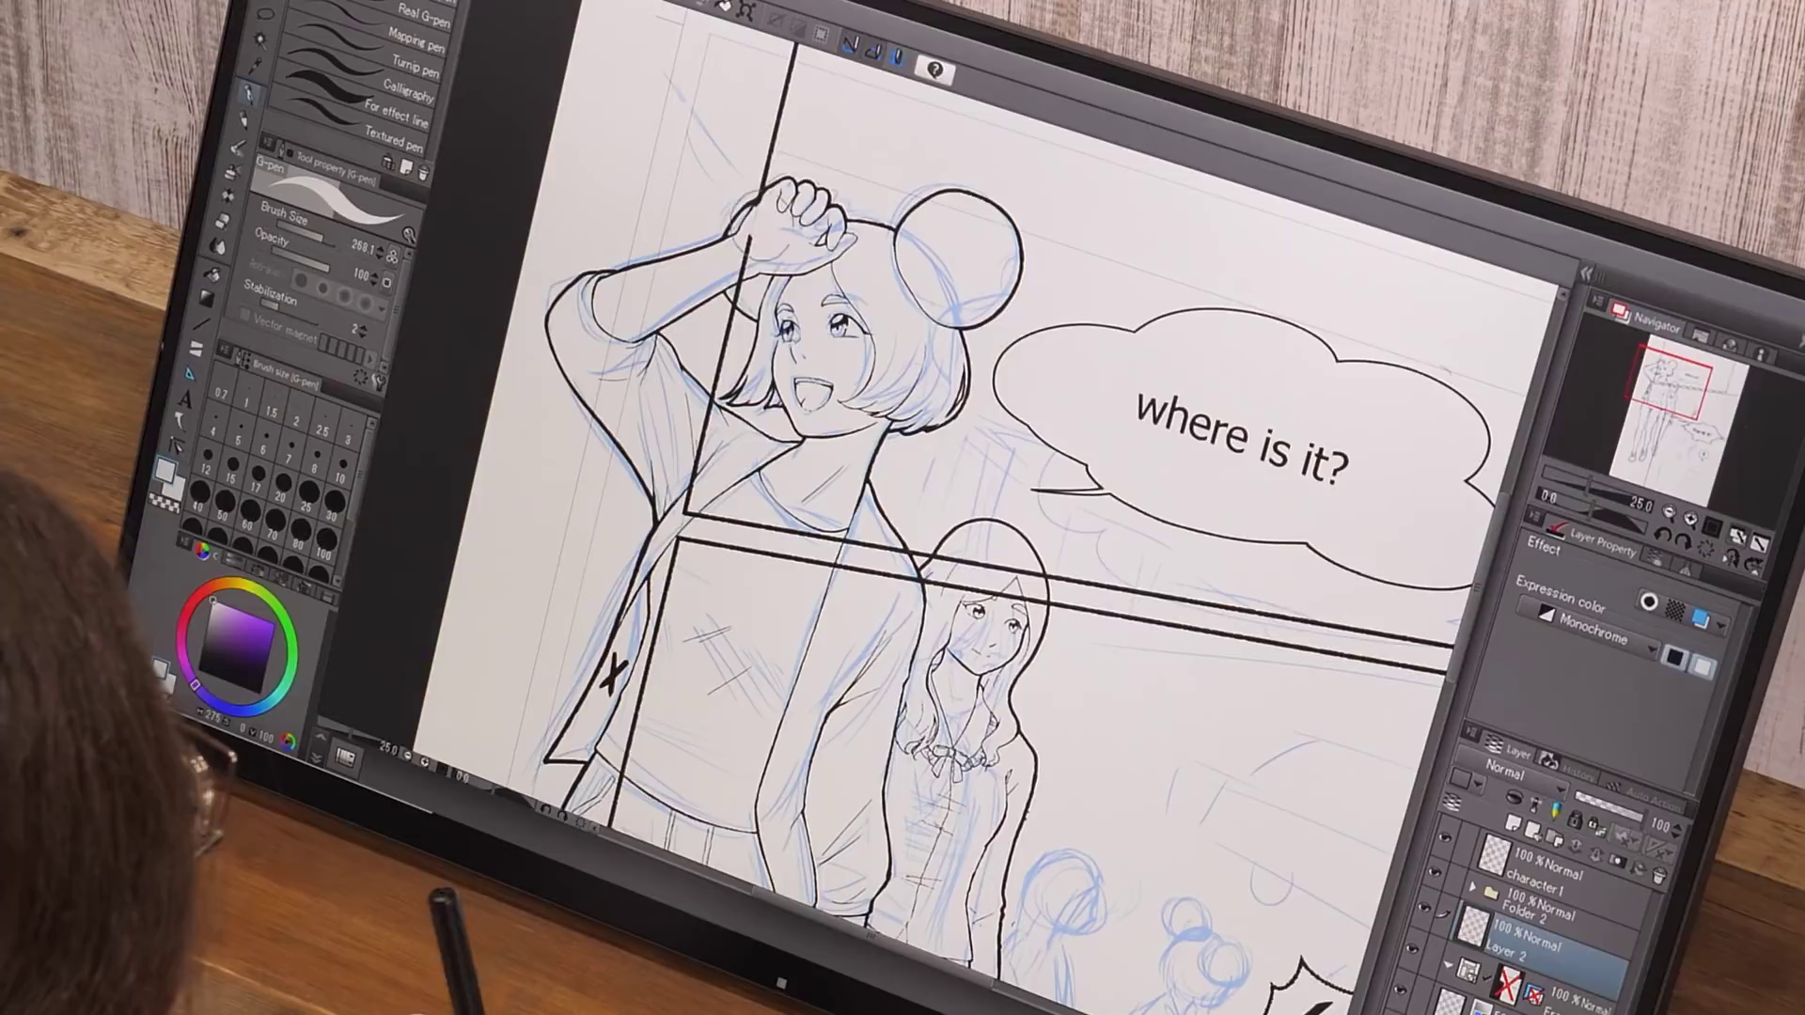
pyautogui.moveTo(771, 207); pyautogui.dragTo(745, 290)
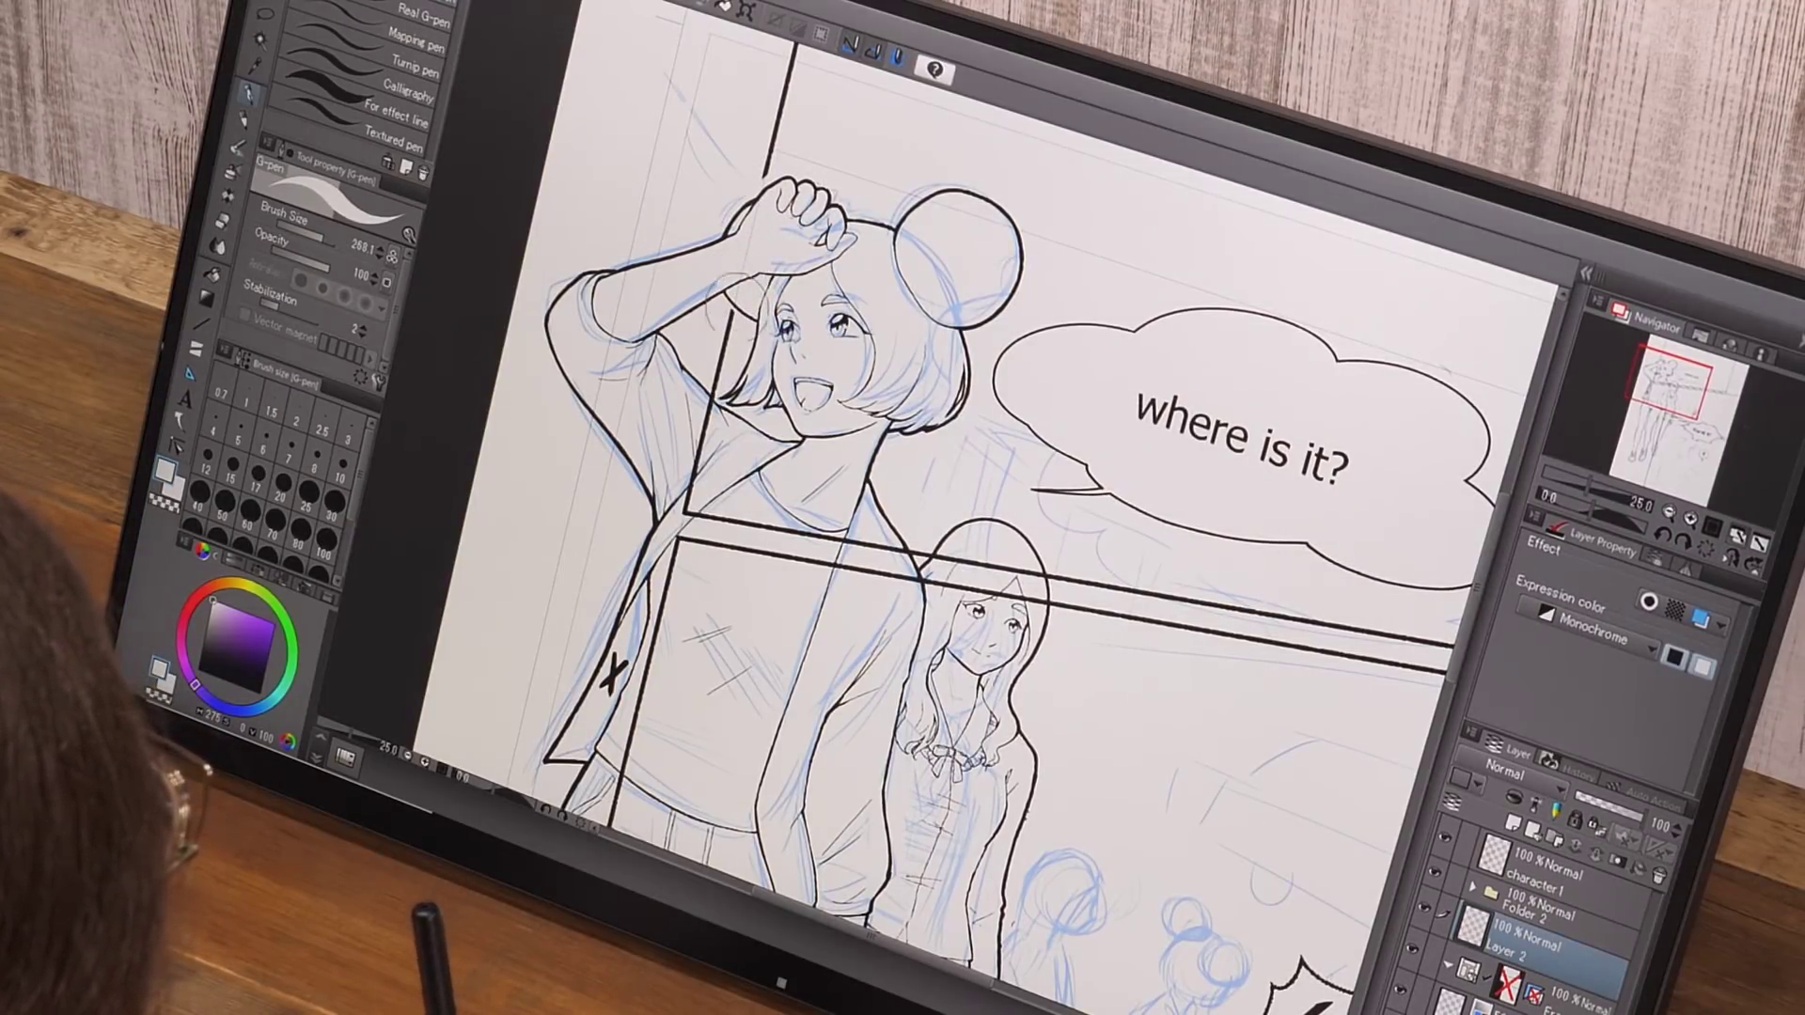
pyautogui.moveTo(718, 425)
pyautogui.mouseDown()
pyautogui.moveTo(704, 394)
pyautogui.moveTo(696, 485)
pyautogui.moveTo(889, 528)
pyautogui.moveTo(910, 586)
pyautogui.moveTo(889, 549)
pyautogui.moveTo(856, 563)
pyautogui.moveTo(679, 511)
pyautogui.moveTo(640, 694)
pyautogui.mouseUp()
# Paint out frame lines across the second girl's hair, wrist, hip, hand, leg and shoe, then fit the page
pyautogui.moveTo(943, 585)
pyautogui.mouseDown()
pyautogui.moveTo(978, 590)
pyautogui.moveTo(951, 560)
pyautogui.moveTo(1006, 562)
pyautogui.moveTo(992, 595)
pyautogui.moveTo(1018, 592)
pyautogui.moveTo(980, 603)
pyautogui.mouseUp()
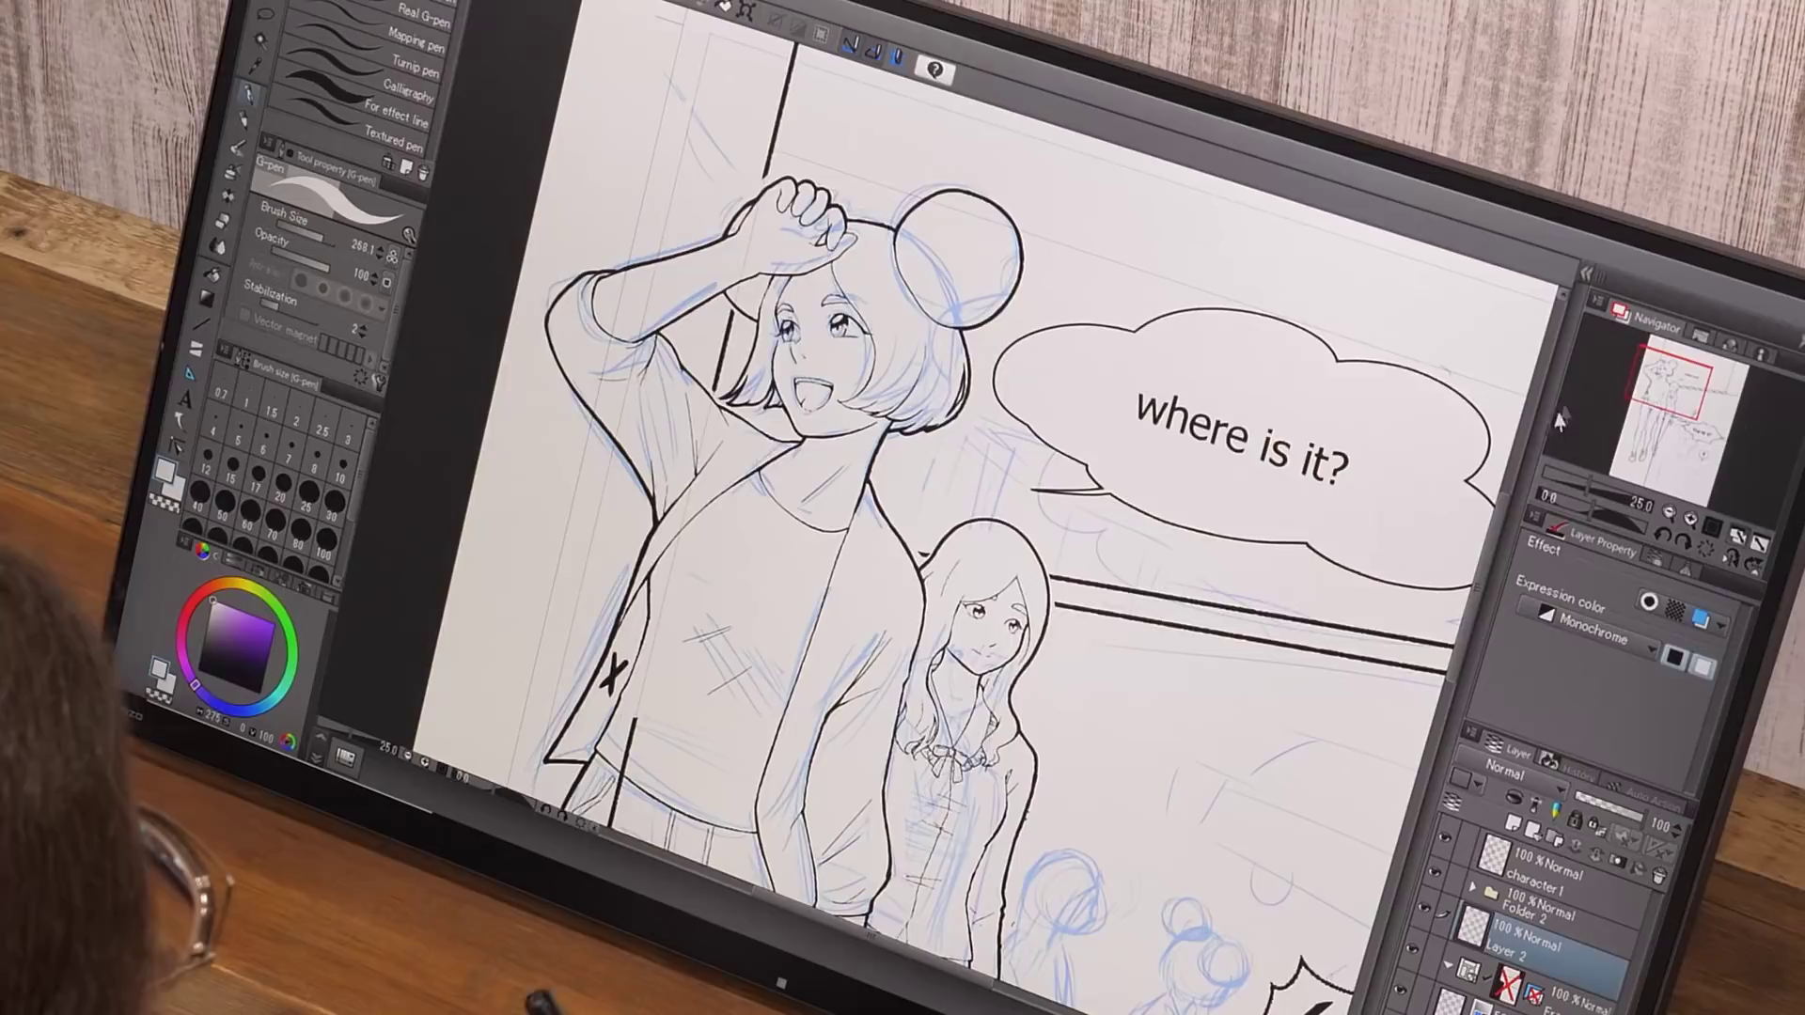
pyautogui.moveTo(1664, 393); pyautogui.dragTo(1649, 403)
pyautogui.moveTo(1003, 787)
pyautogui.mouseDown()
pyautogui.moveTo(1008, 831)
pyautogui.moveTo(1038, 776)
pyautogui.moveTo(1001, 842)
pyautogui.moveTo(989, 763)
pyautogui.moveTo(940, 760)
pyautogui.moveTo(859, 701)
pyautogui.moveTo(675, 623)
pyautogui.moveTo(676, 488)
pyautogui.mouseUp()
pyautogui.moveTo(1654, 417); pyautogui.dragTo(1652, 443)
pyautogui.moveTo(938, 382); pyautogui.dragTo(828, 842)
pyautogui.scroll(-4, 940, 508)
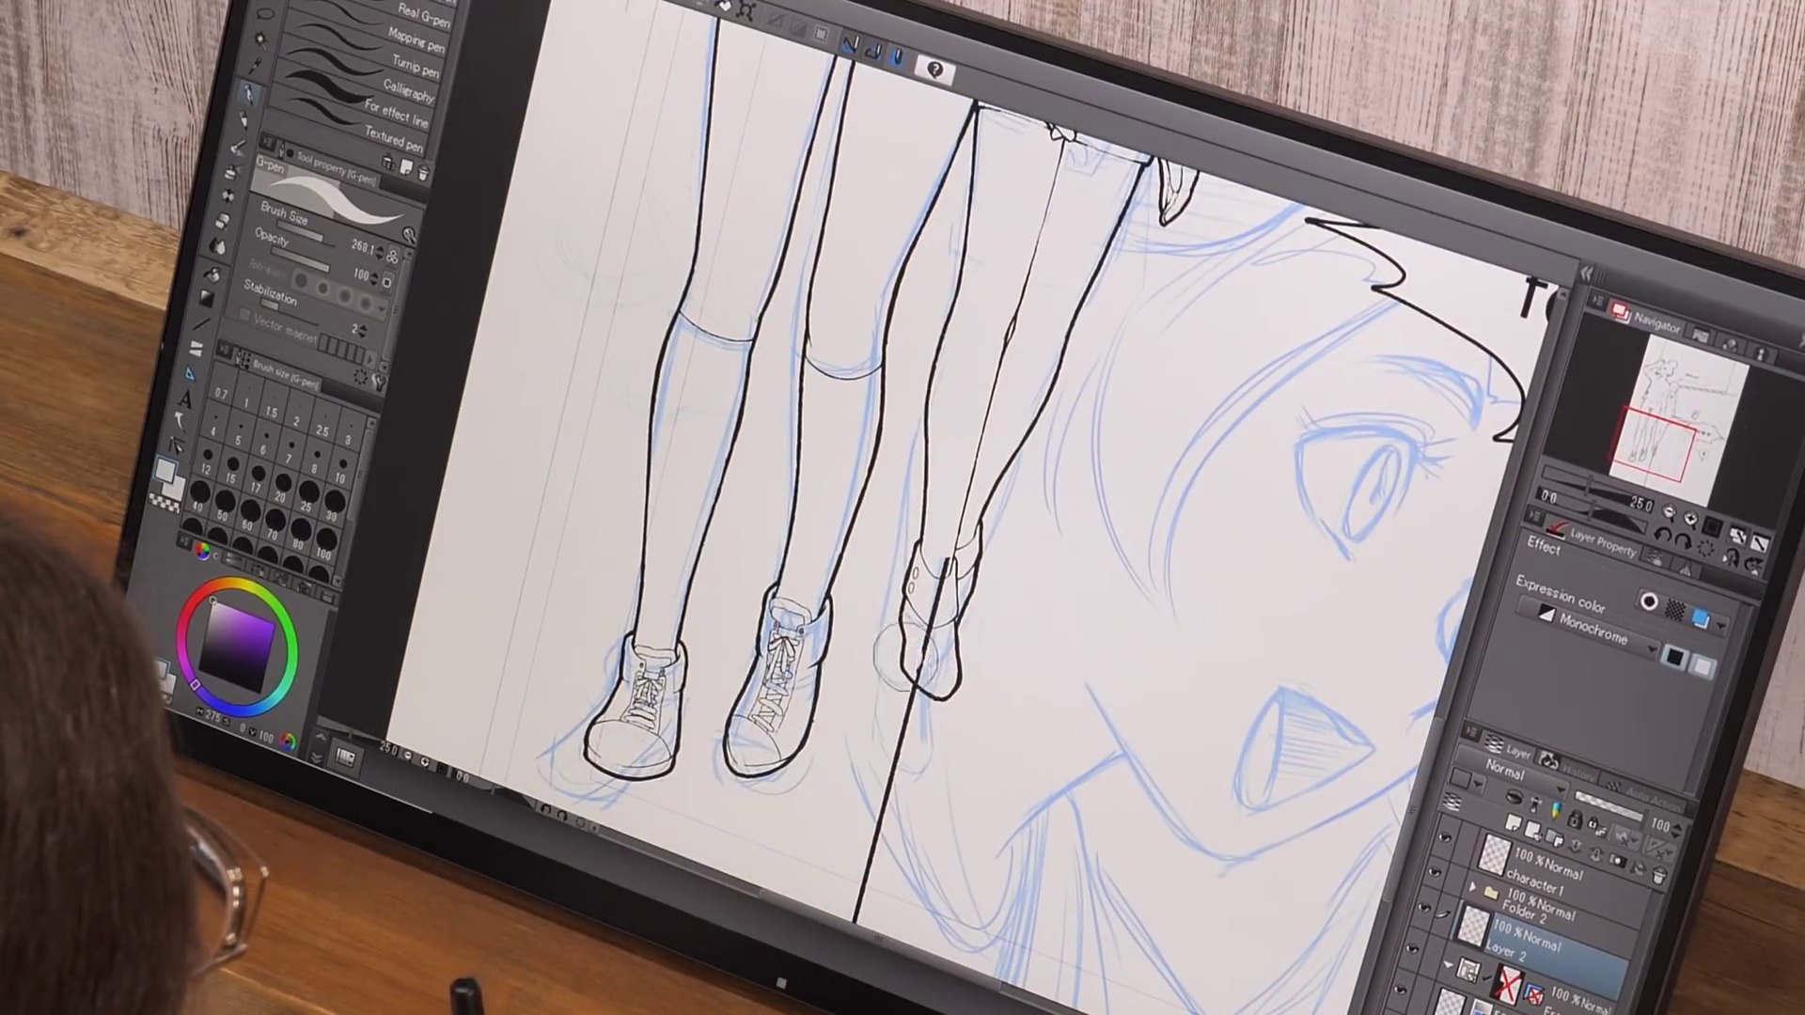
pyautogui.moveTo(912, 670); pyautogui.dragTo(946, 575)
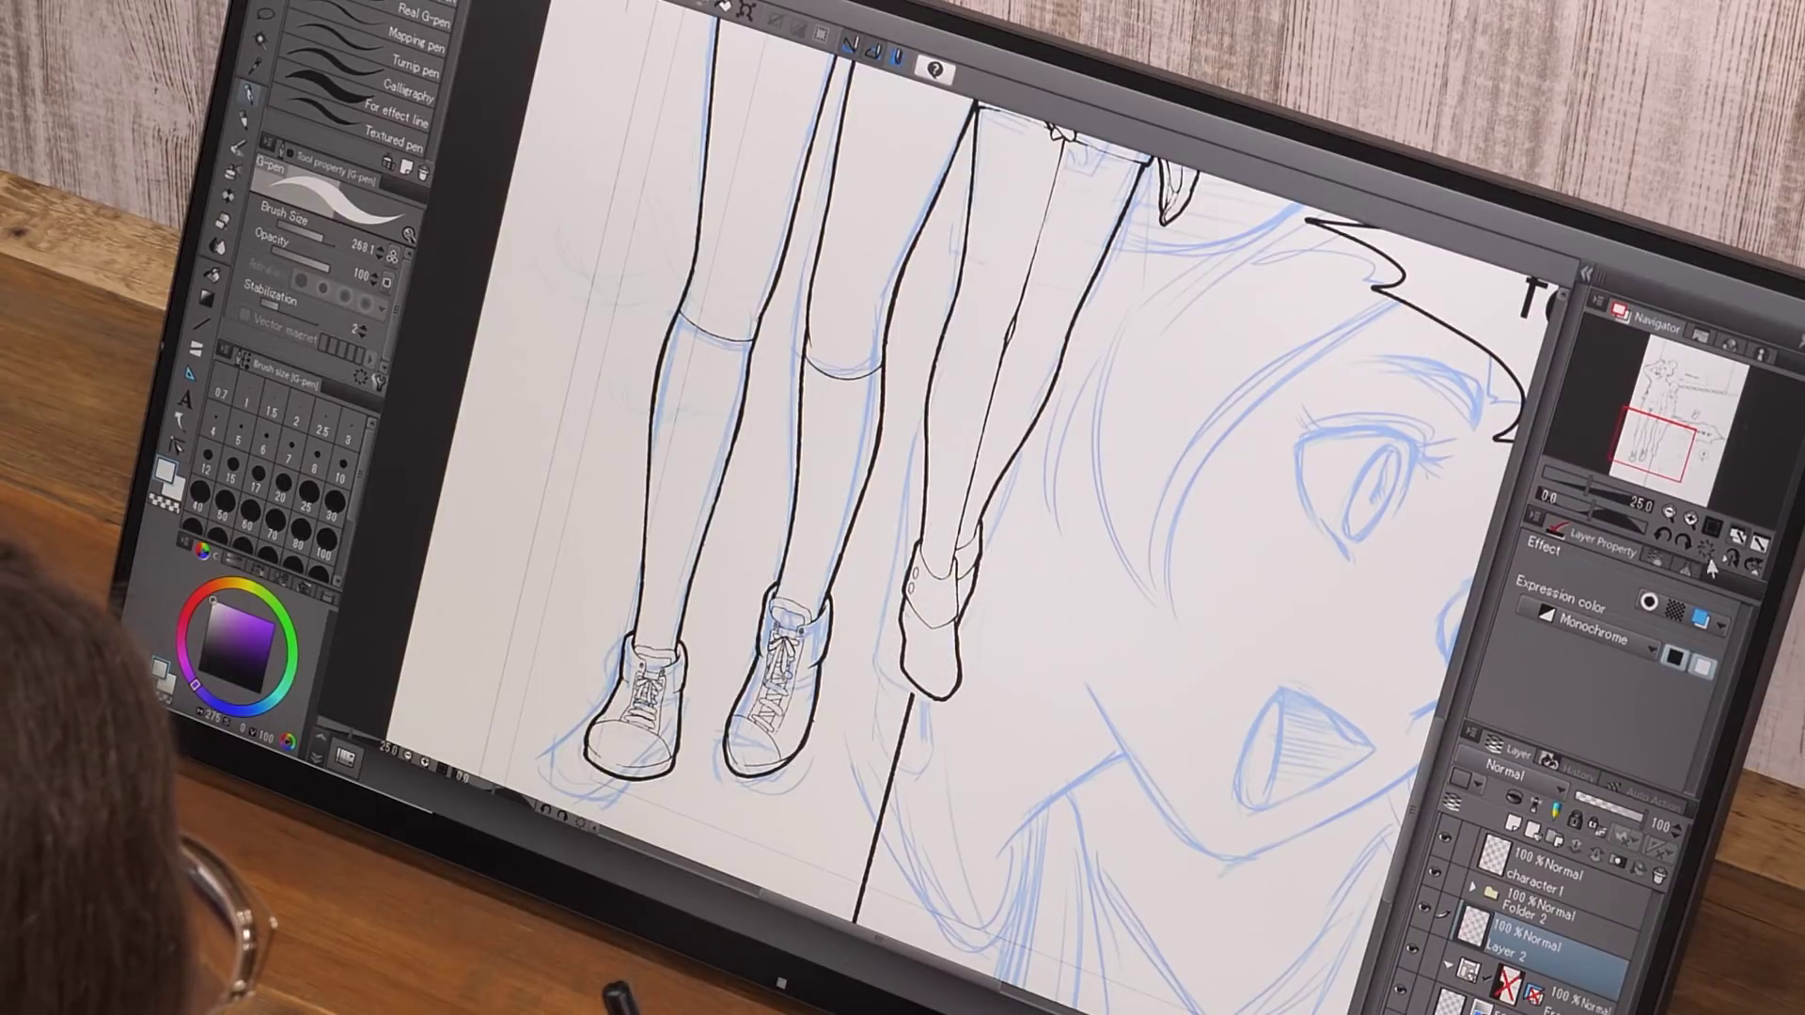
pyautogui.click(1759, 545)
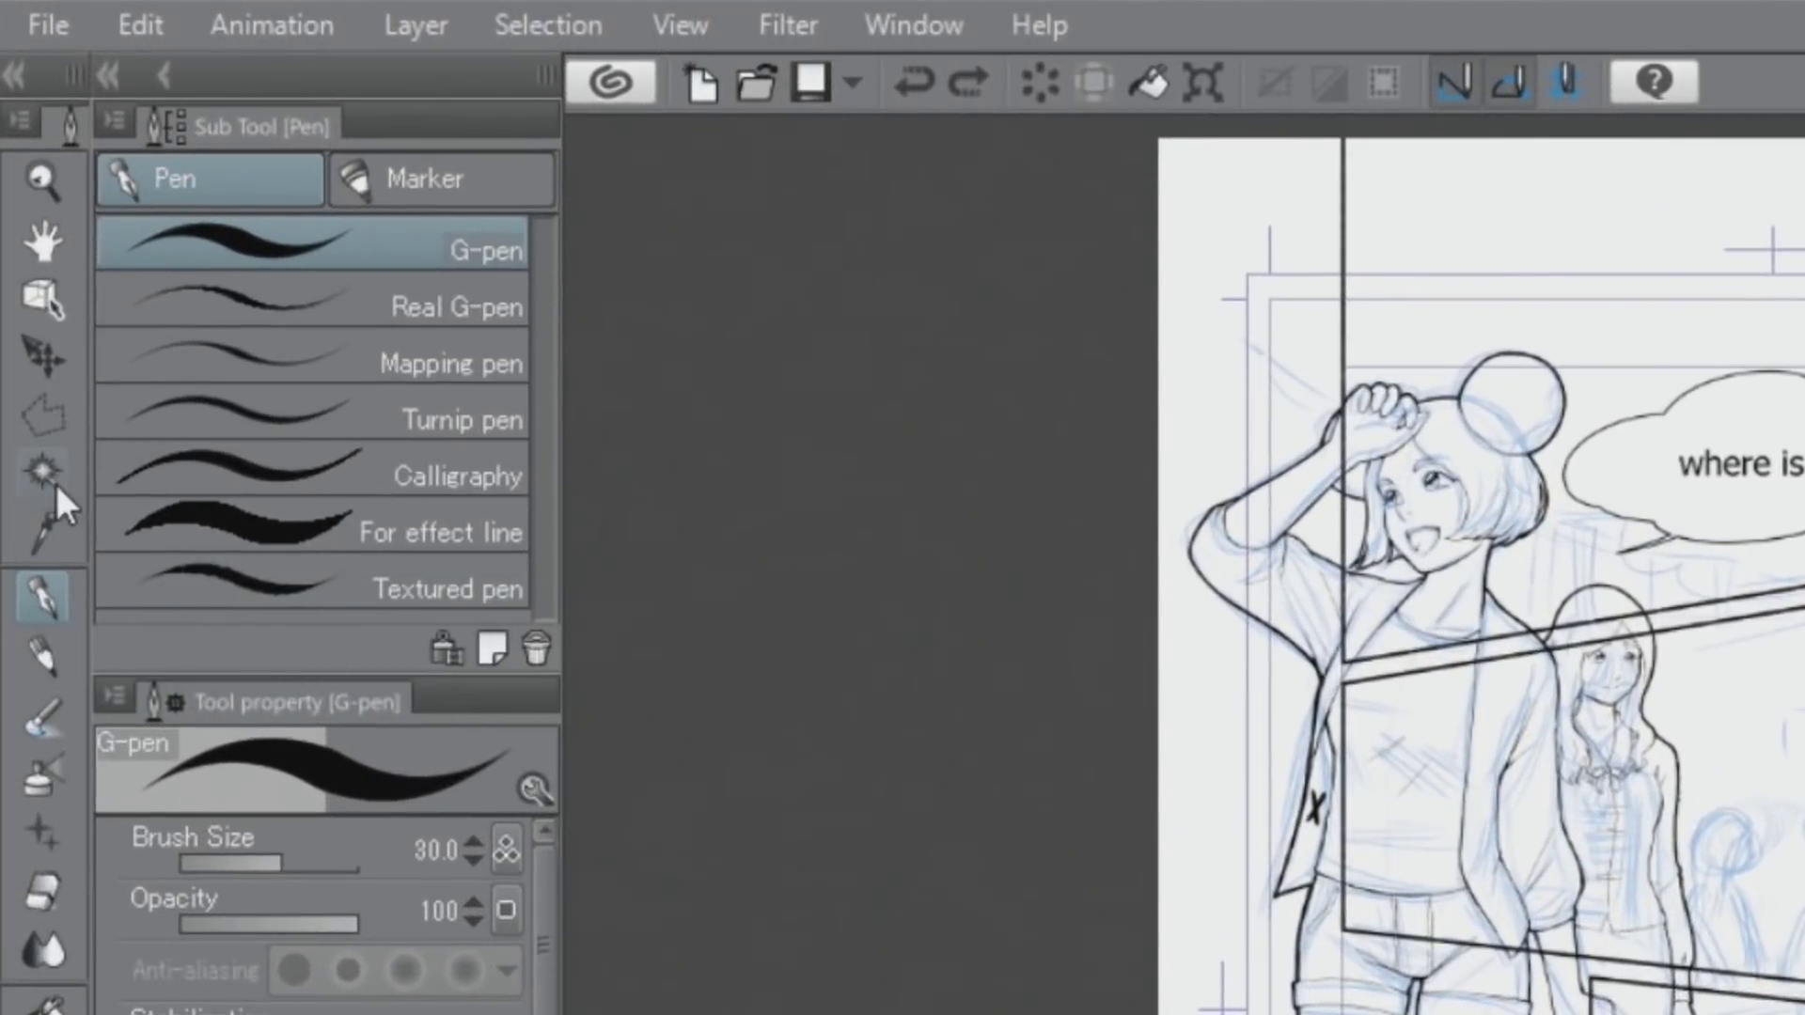
# Auto-select the empty area on the edited layer only, then invert to select both characters
pyautogui.click(36, 465)
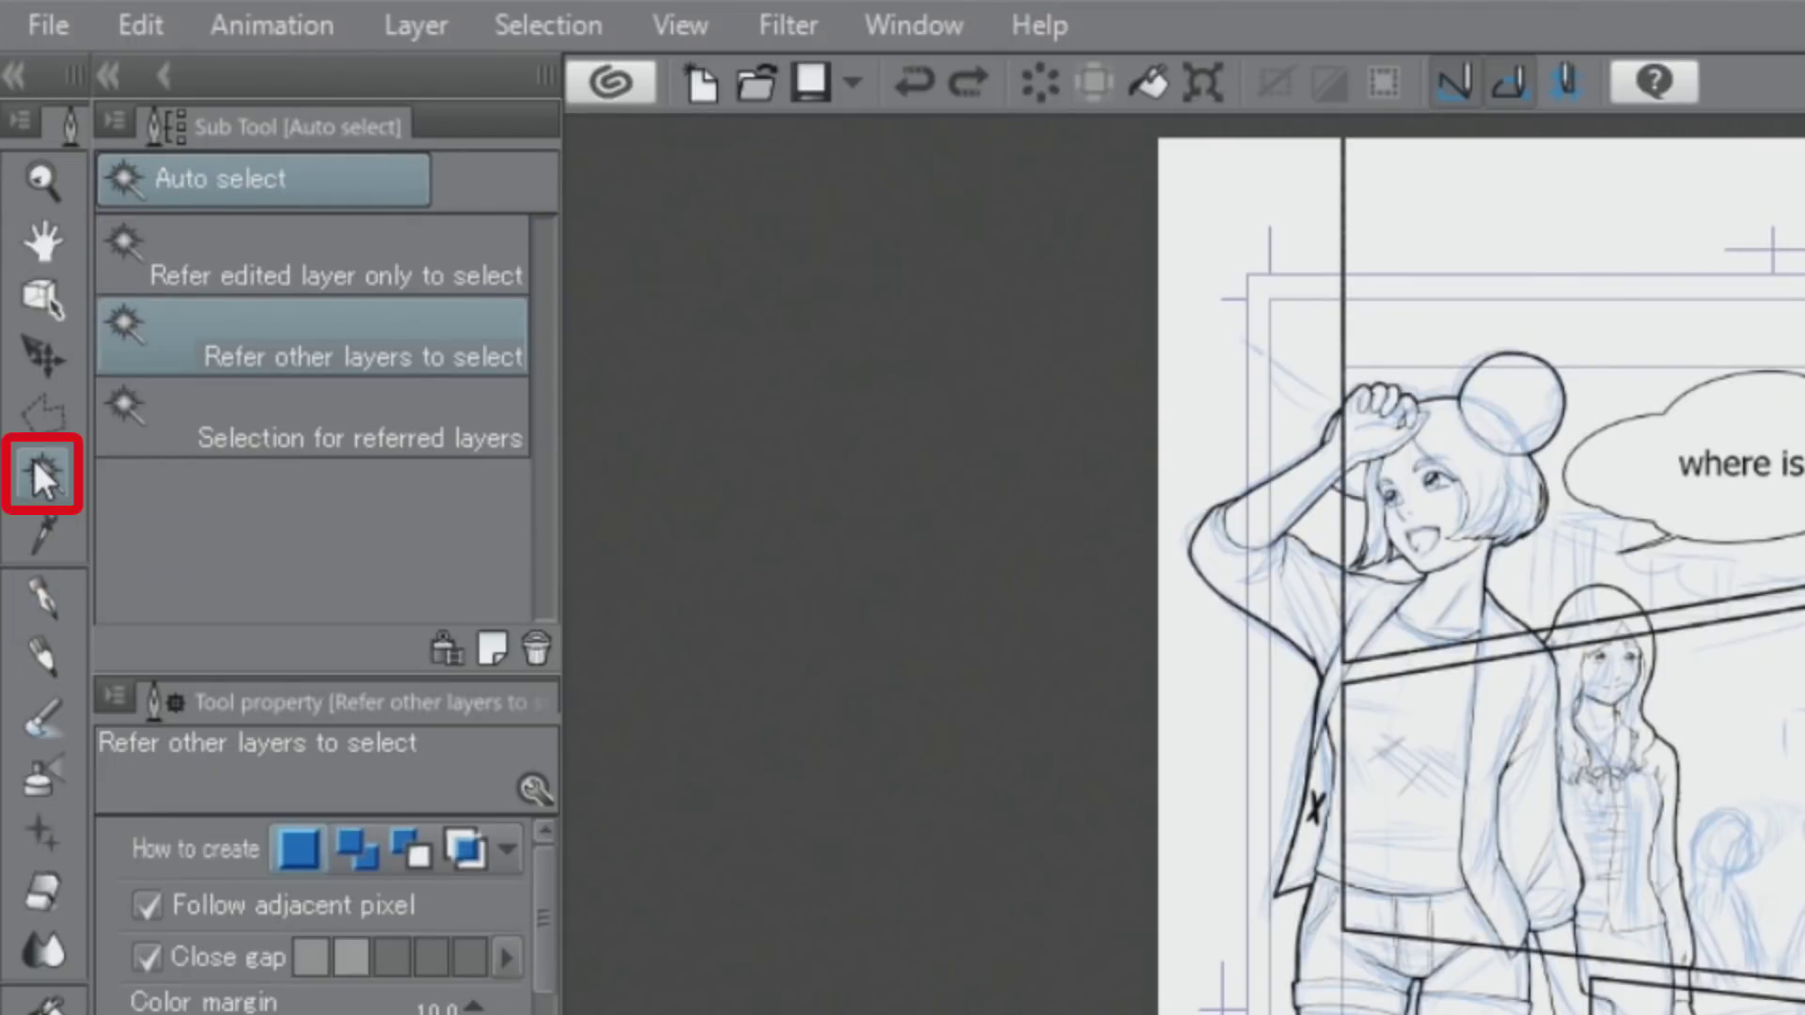
pyautogui.click(210, 250)
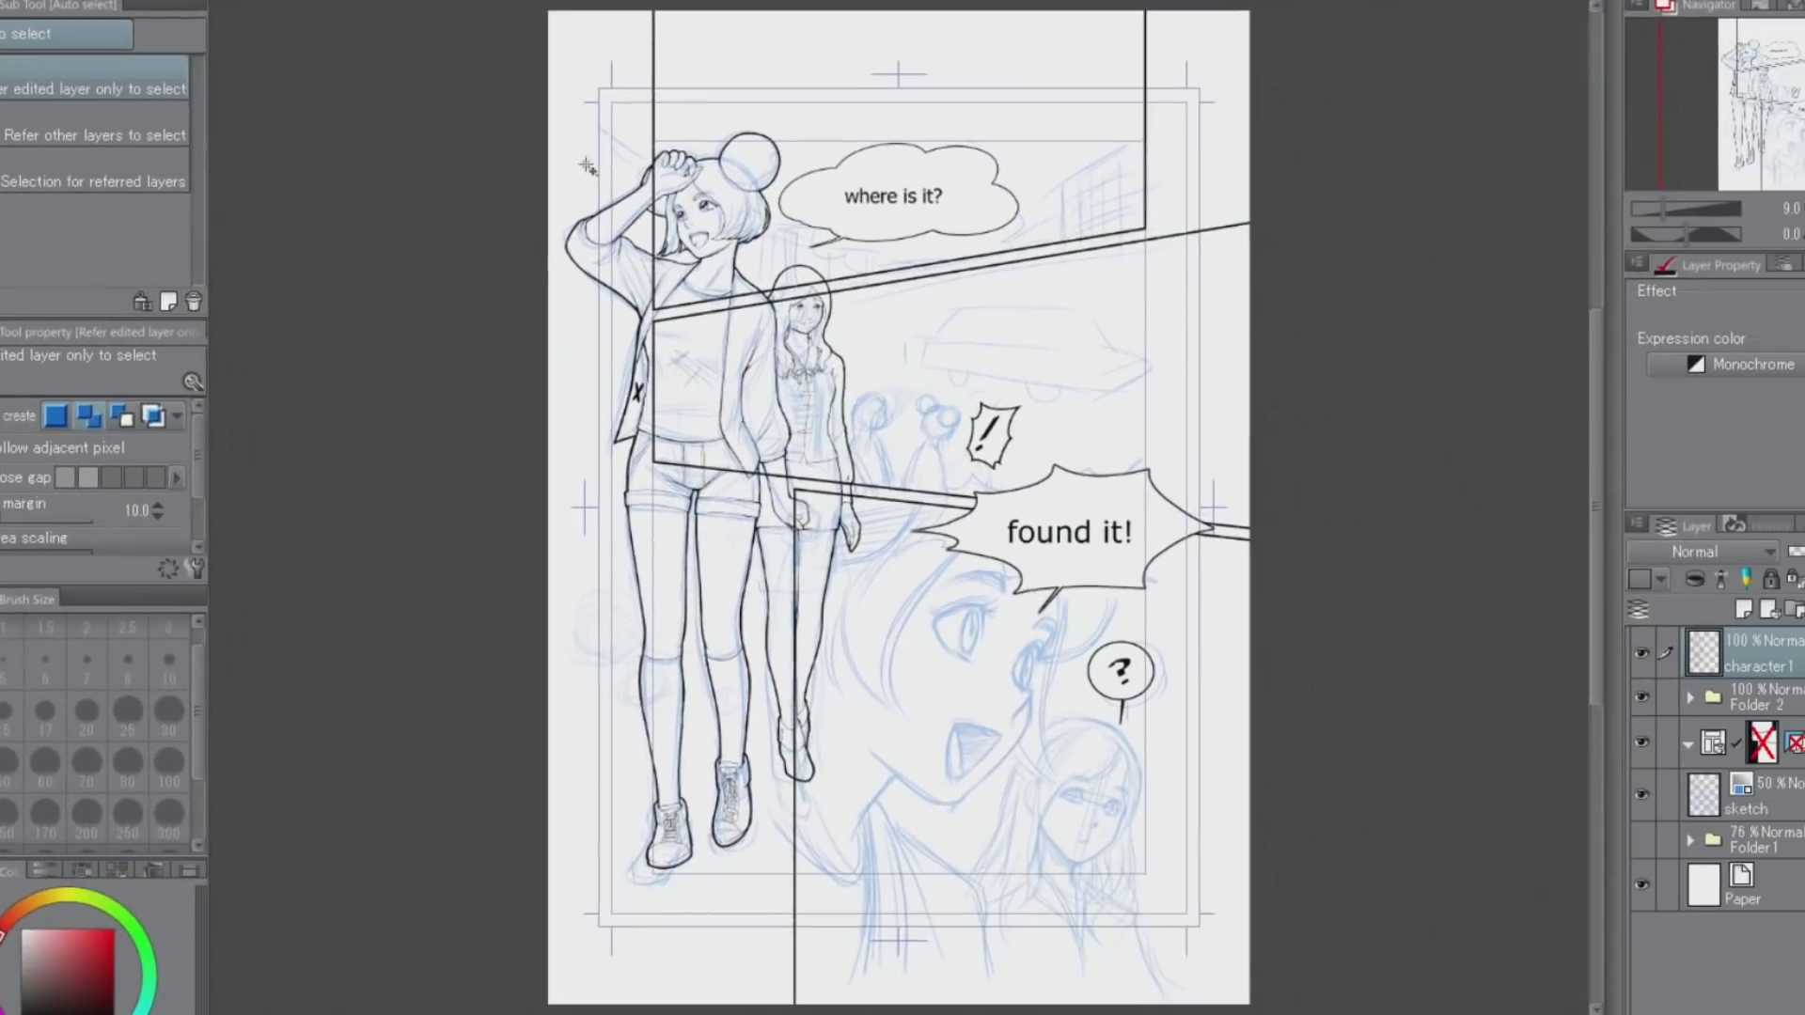
pyautogui.click(834, 319)
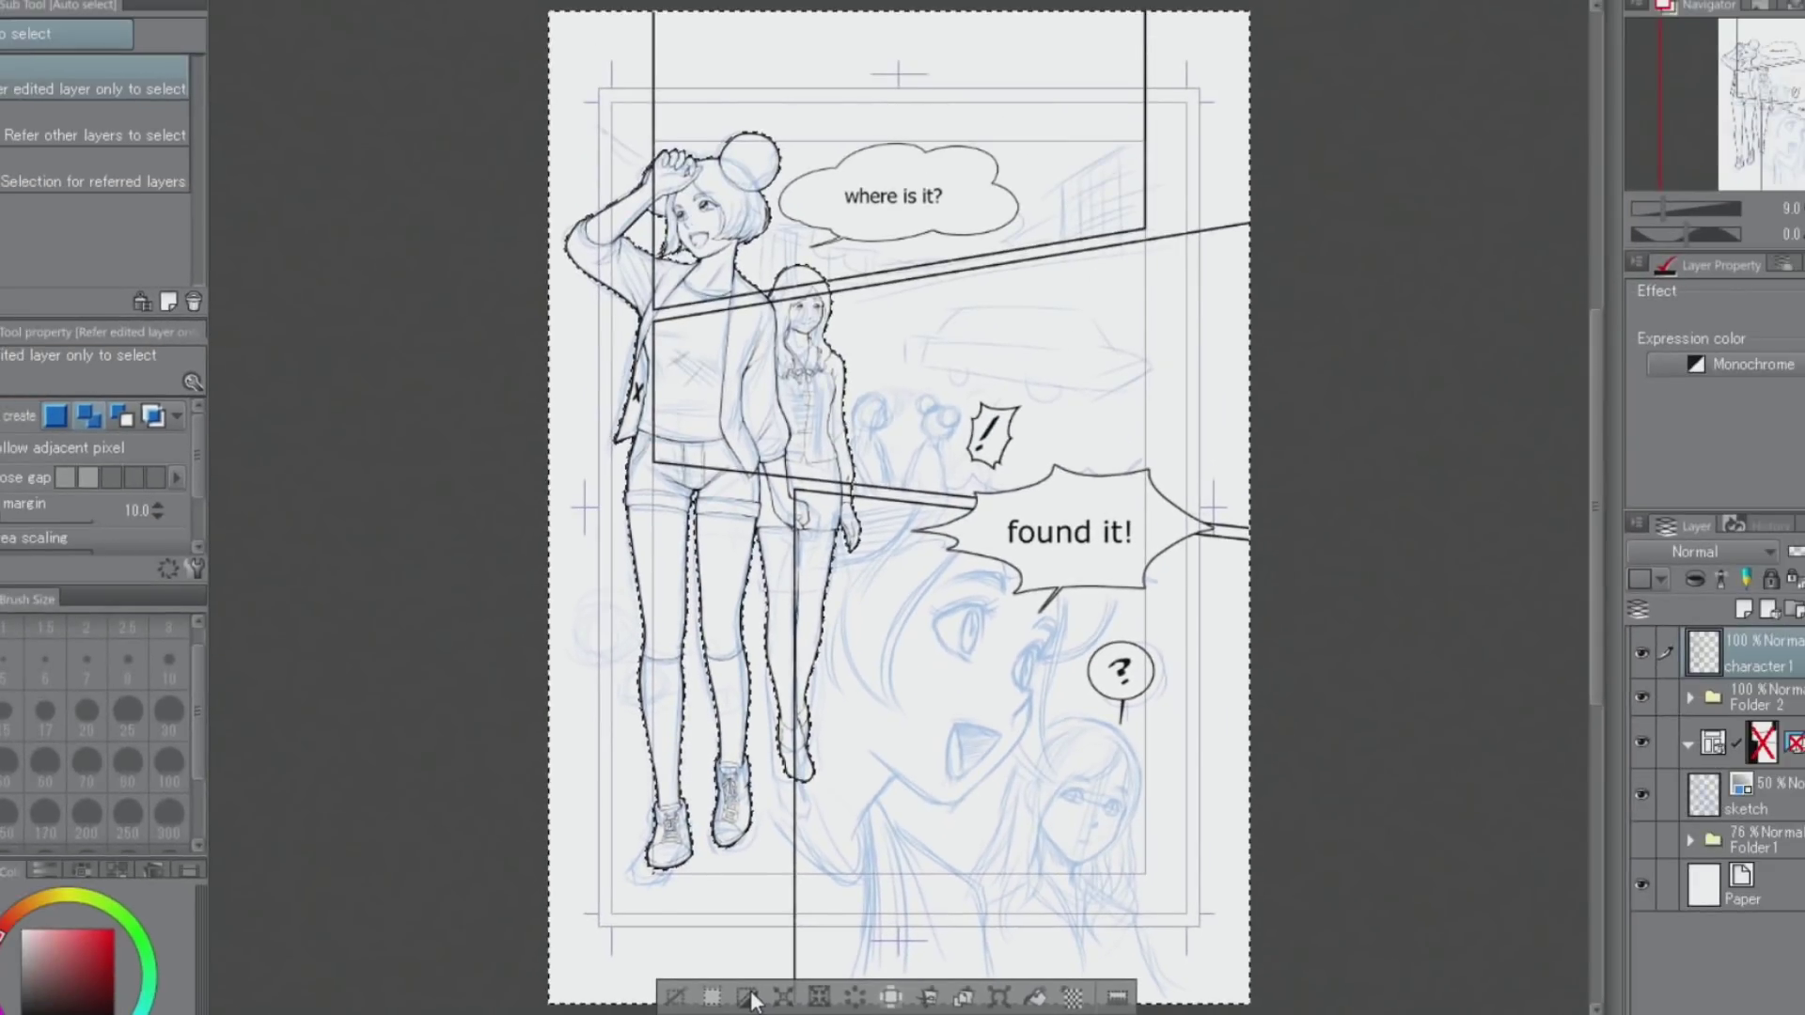
pyautogui.click(749, 998)
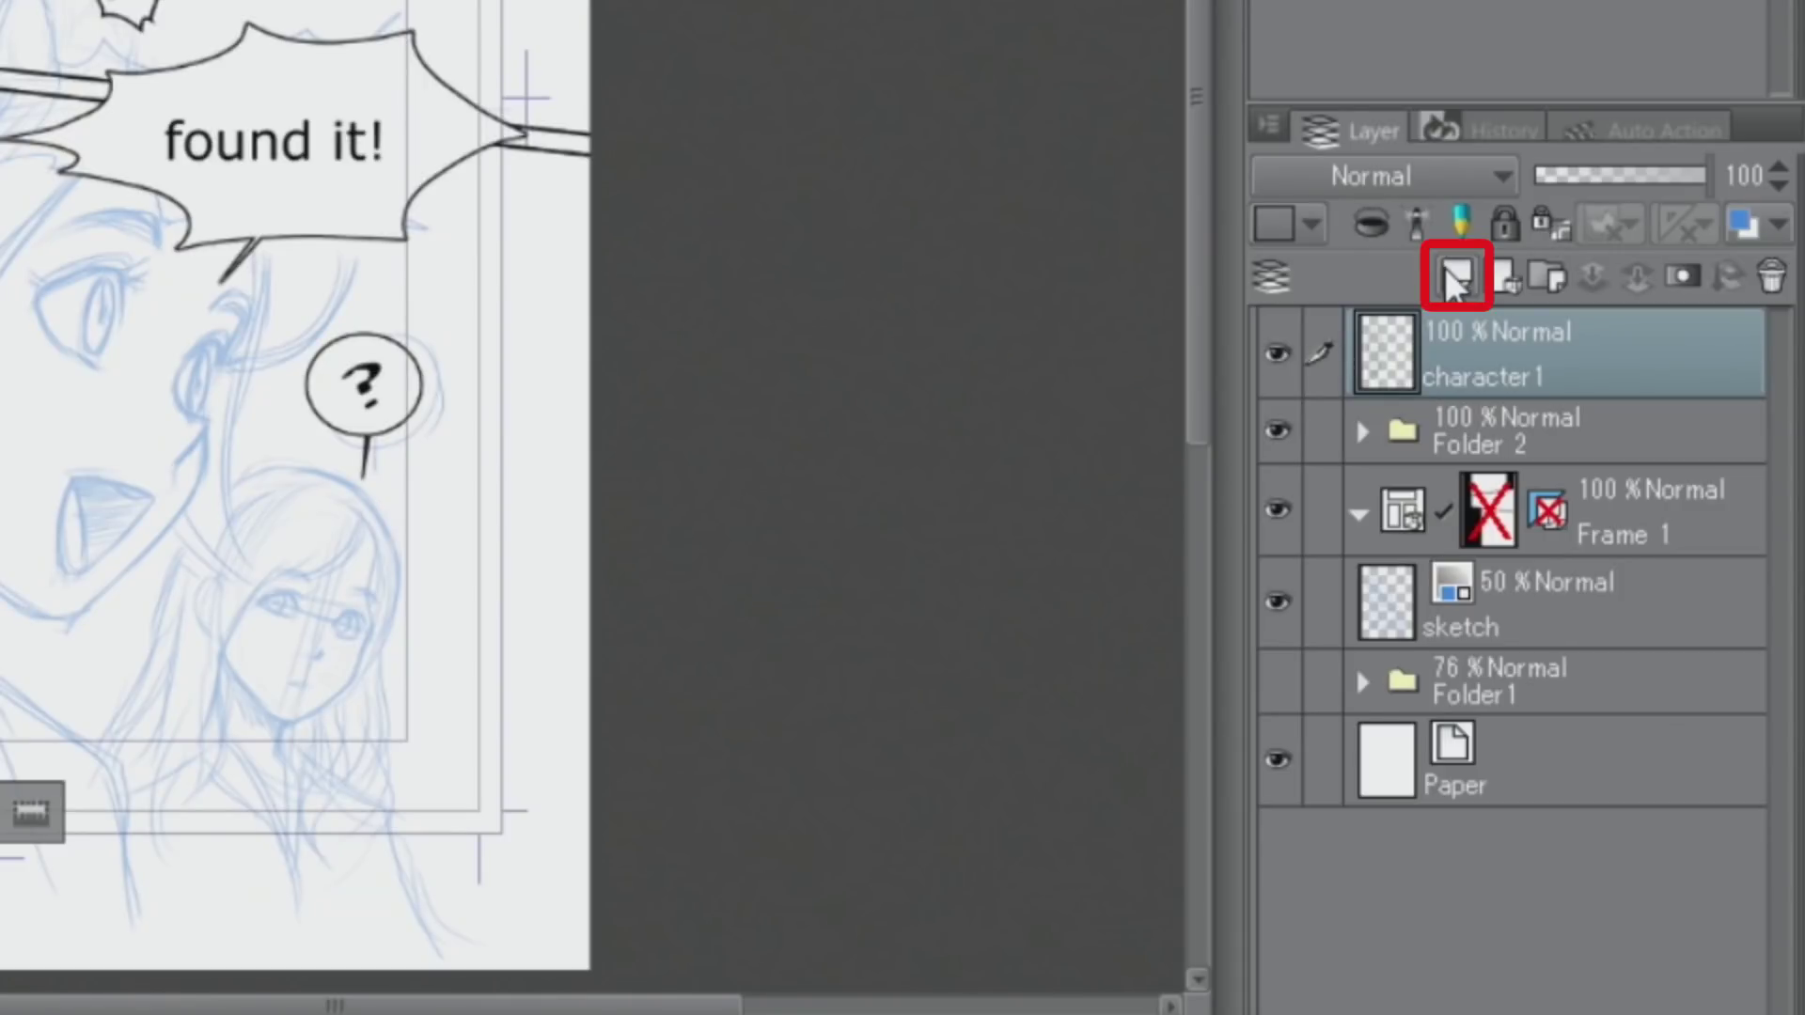
# Fill the character selection with white on a new layer below character 1, then deselect
pyautogui.click(1455, 280)
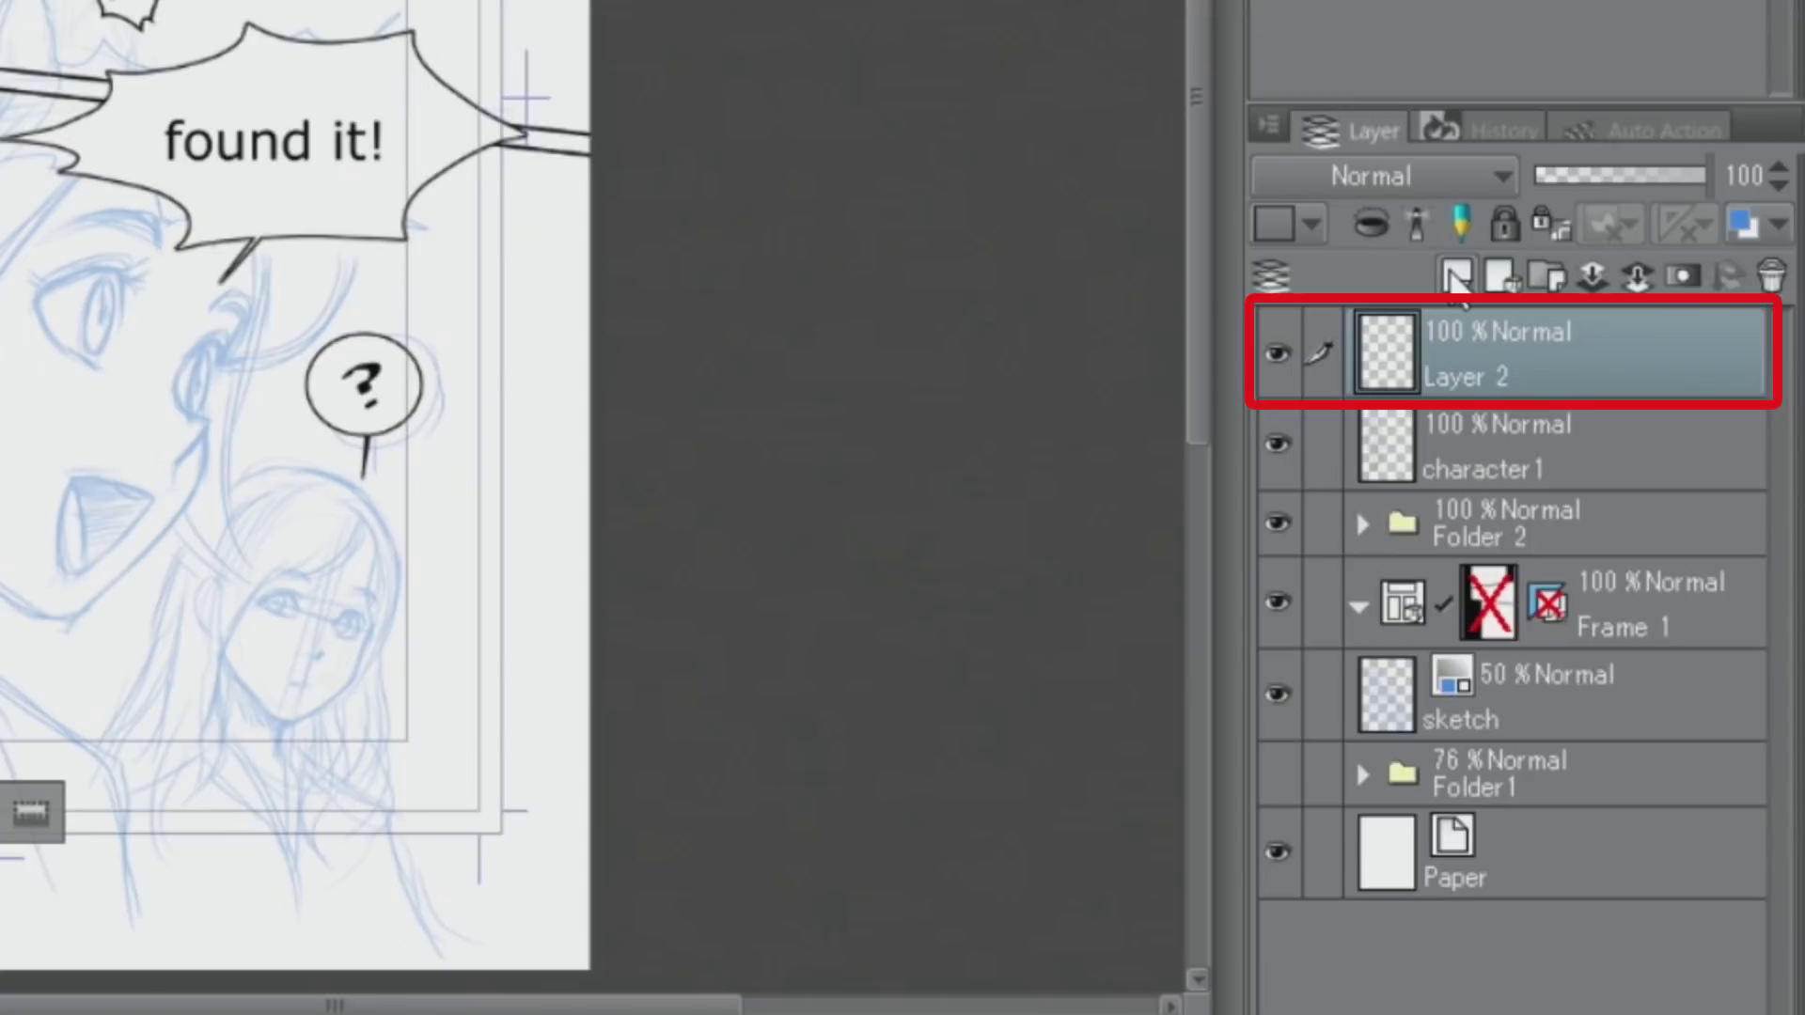
pyautogui.moveTo(1474, 354); pyautogui.dragTo(1453, 470)
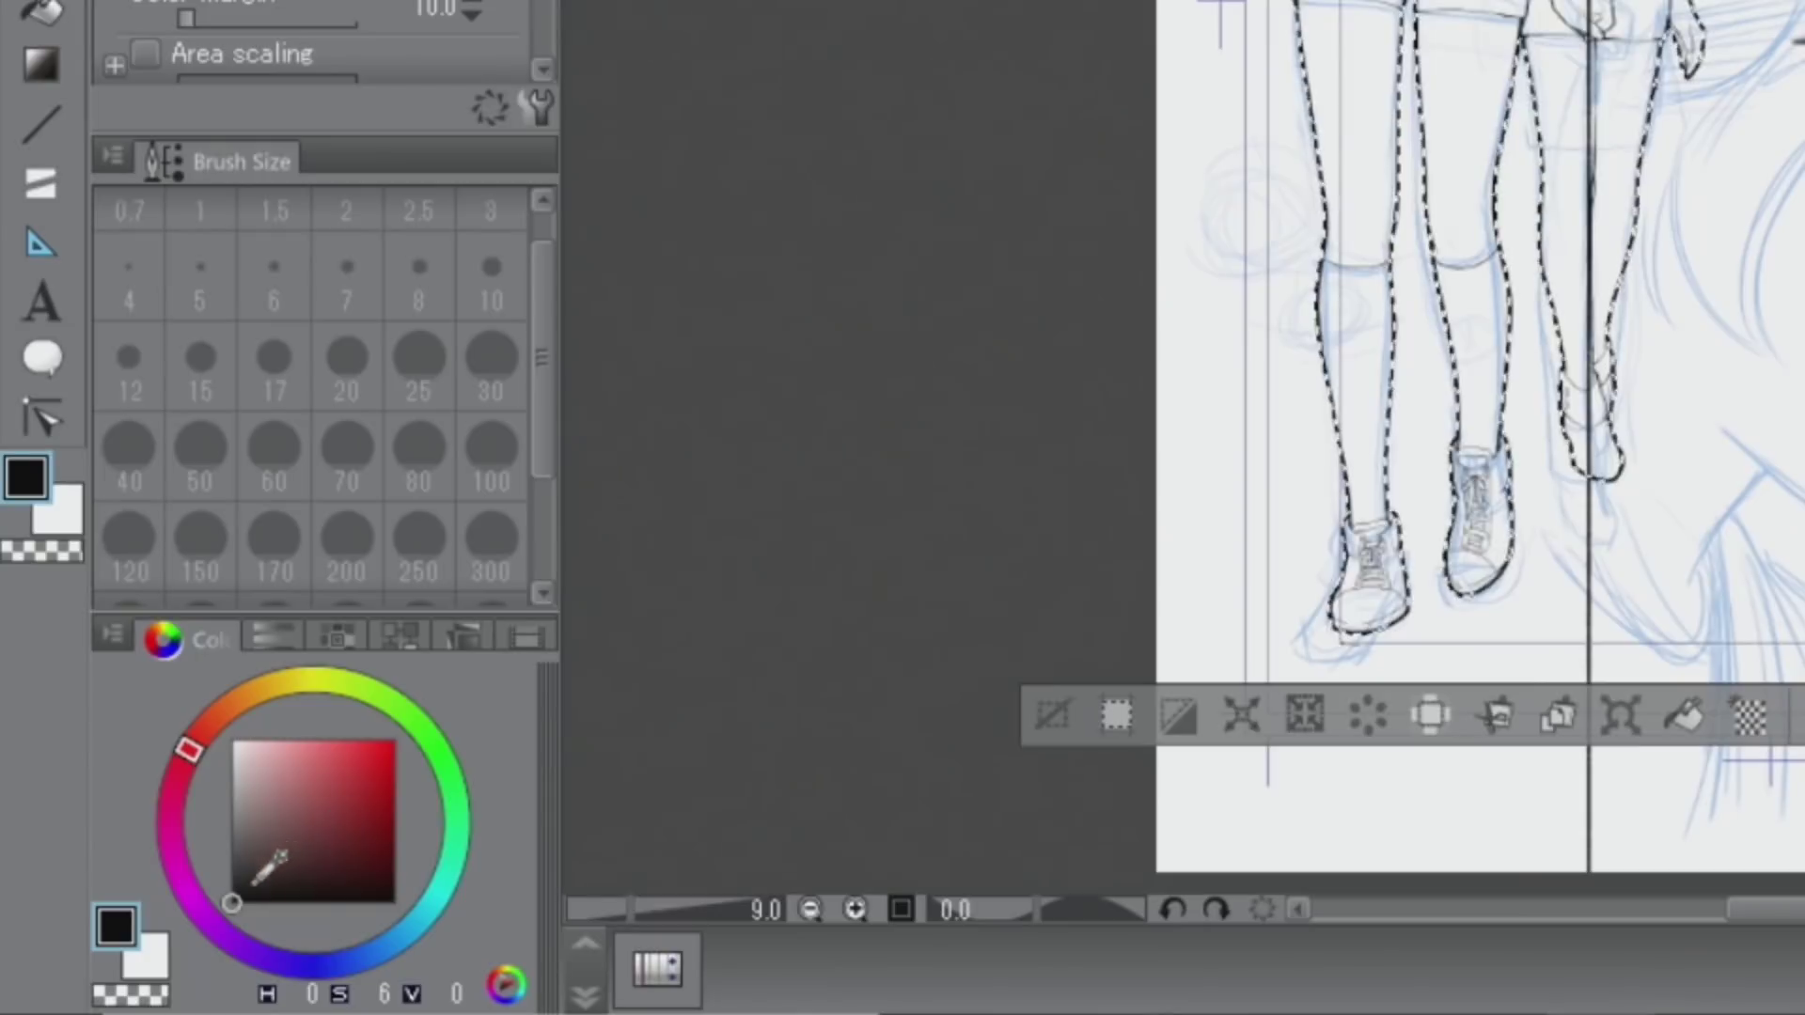
pyautogui.click(232, 741)
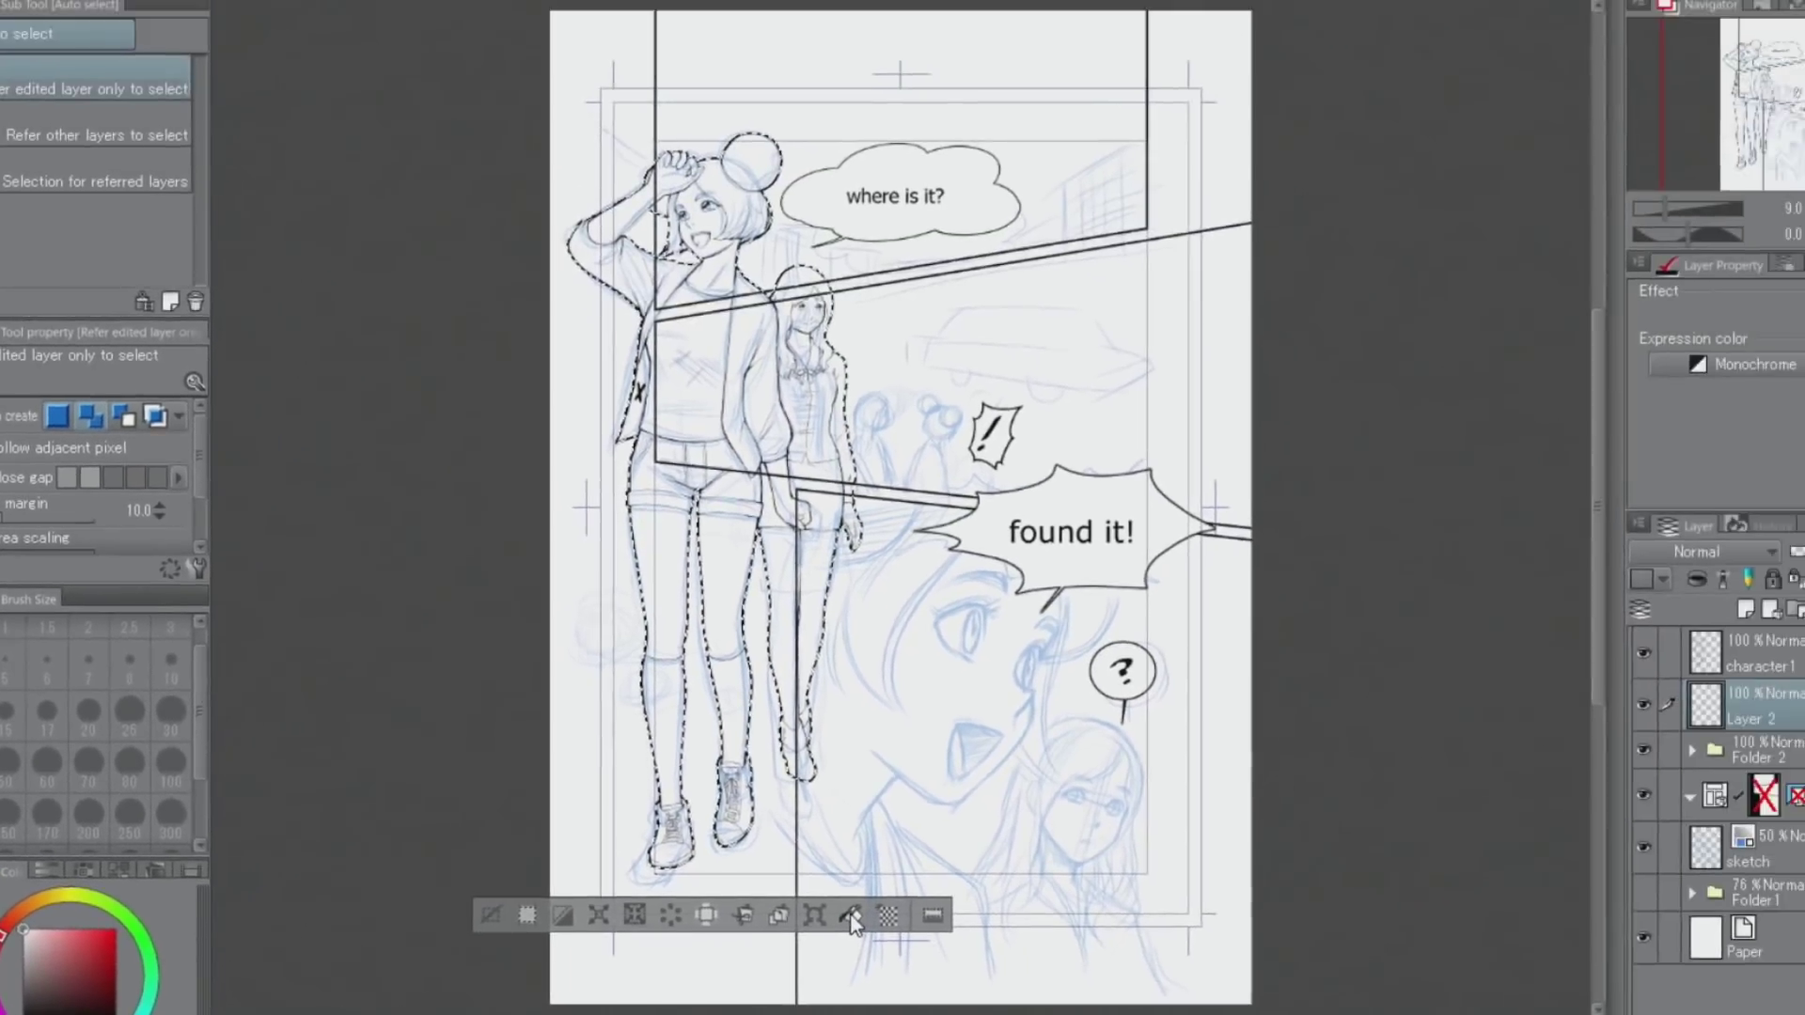
pyautogui.click(851, 918)
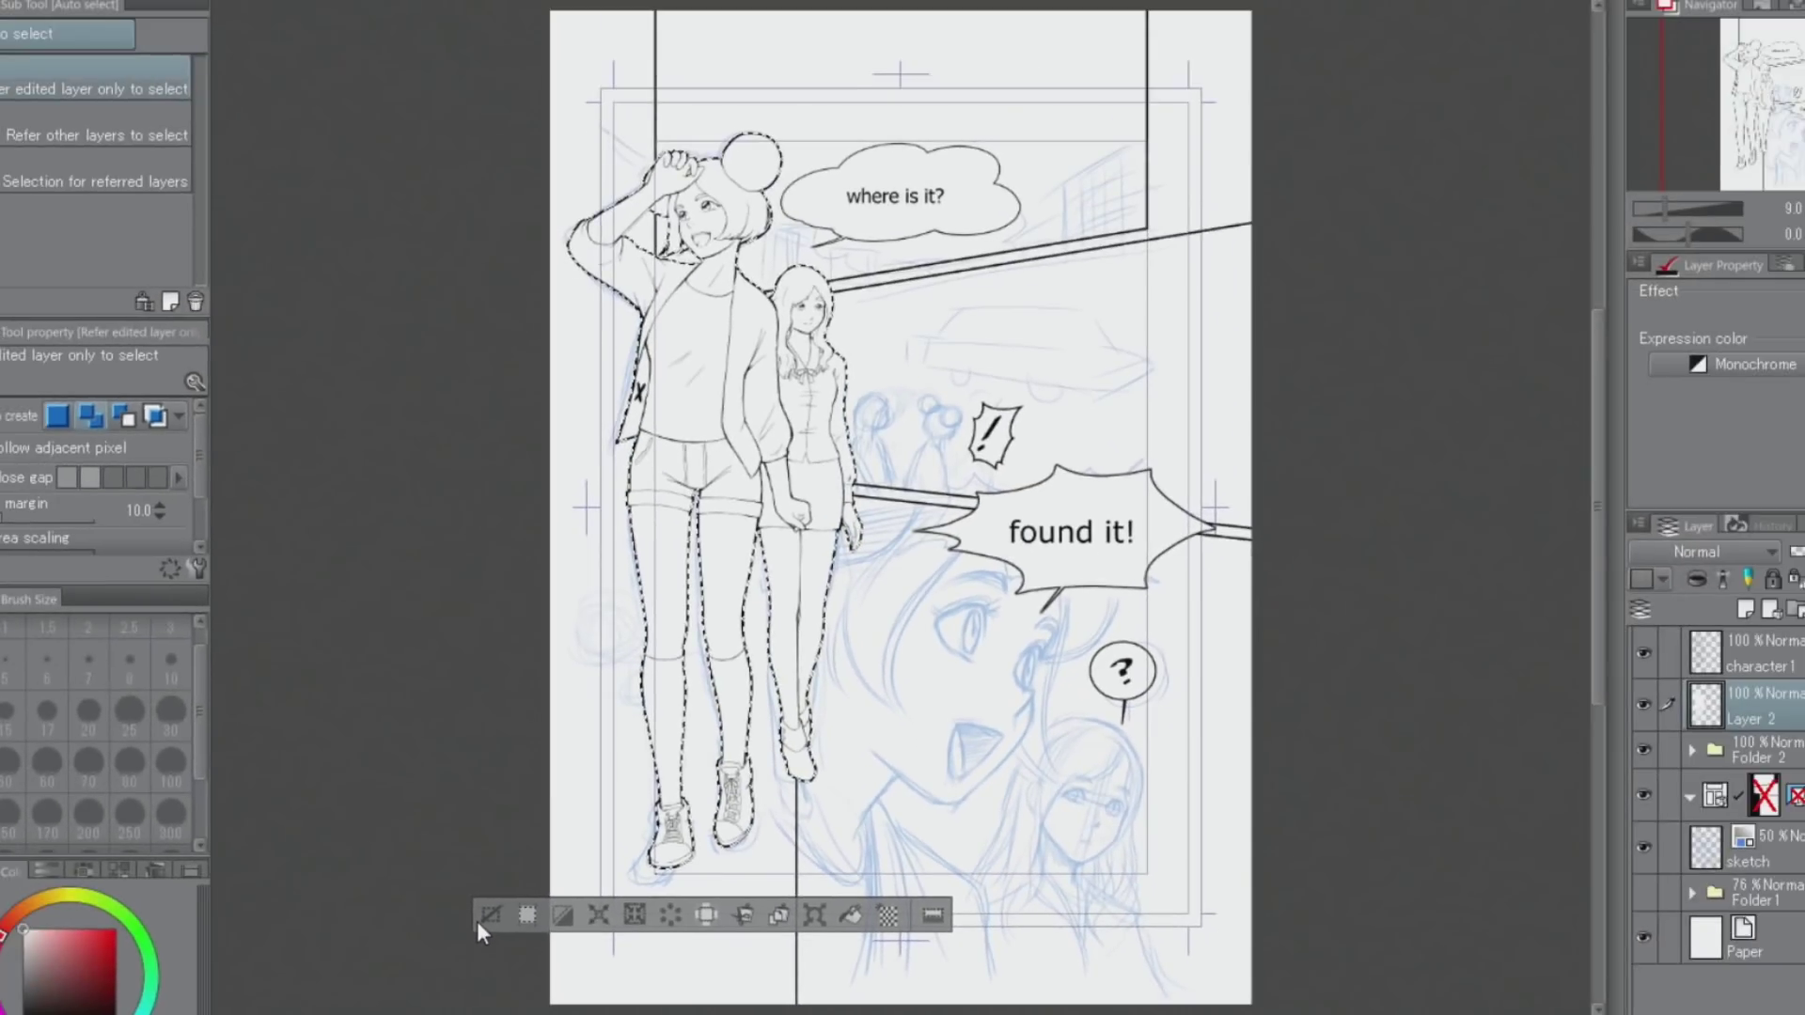
pyautogui.click(478, 922)
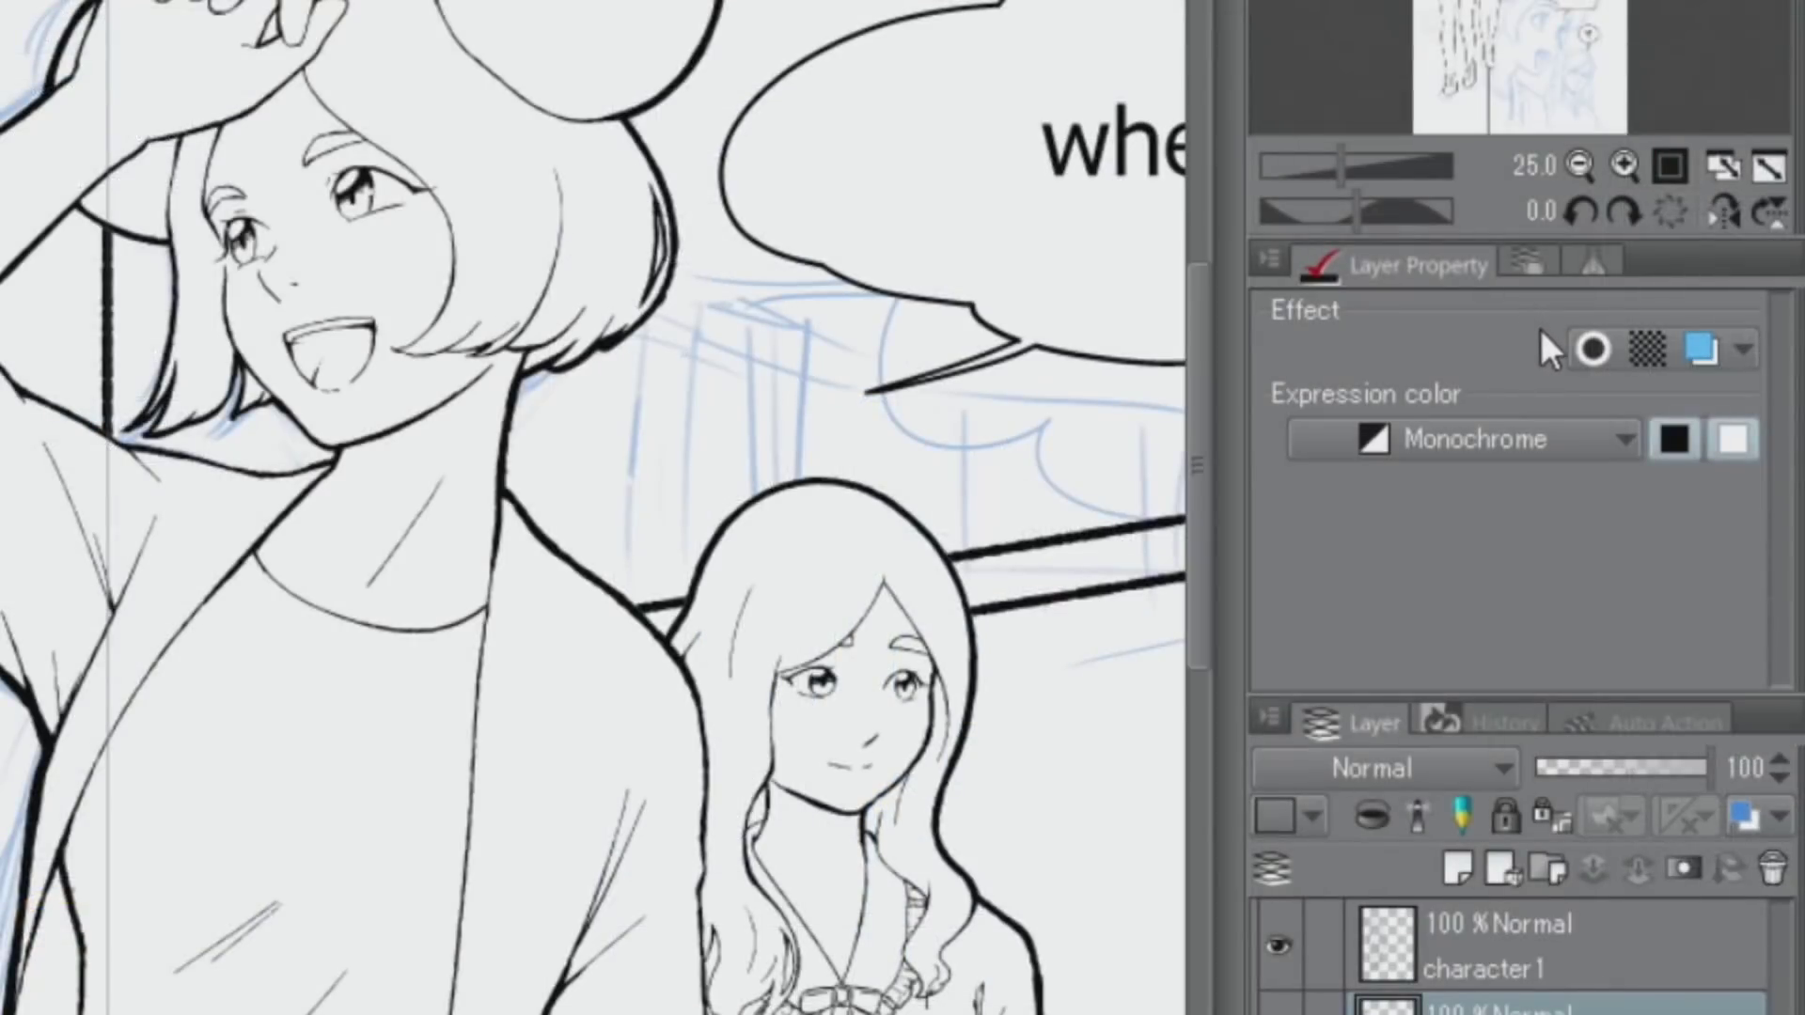
# Give Layer 2 a white border effect with edge thickness 50.0 around the silhouette
pyautogui.click(1587, 349)
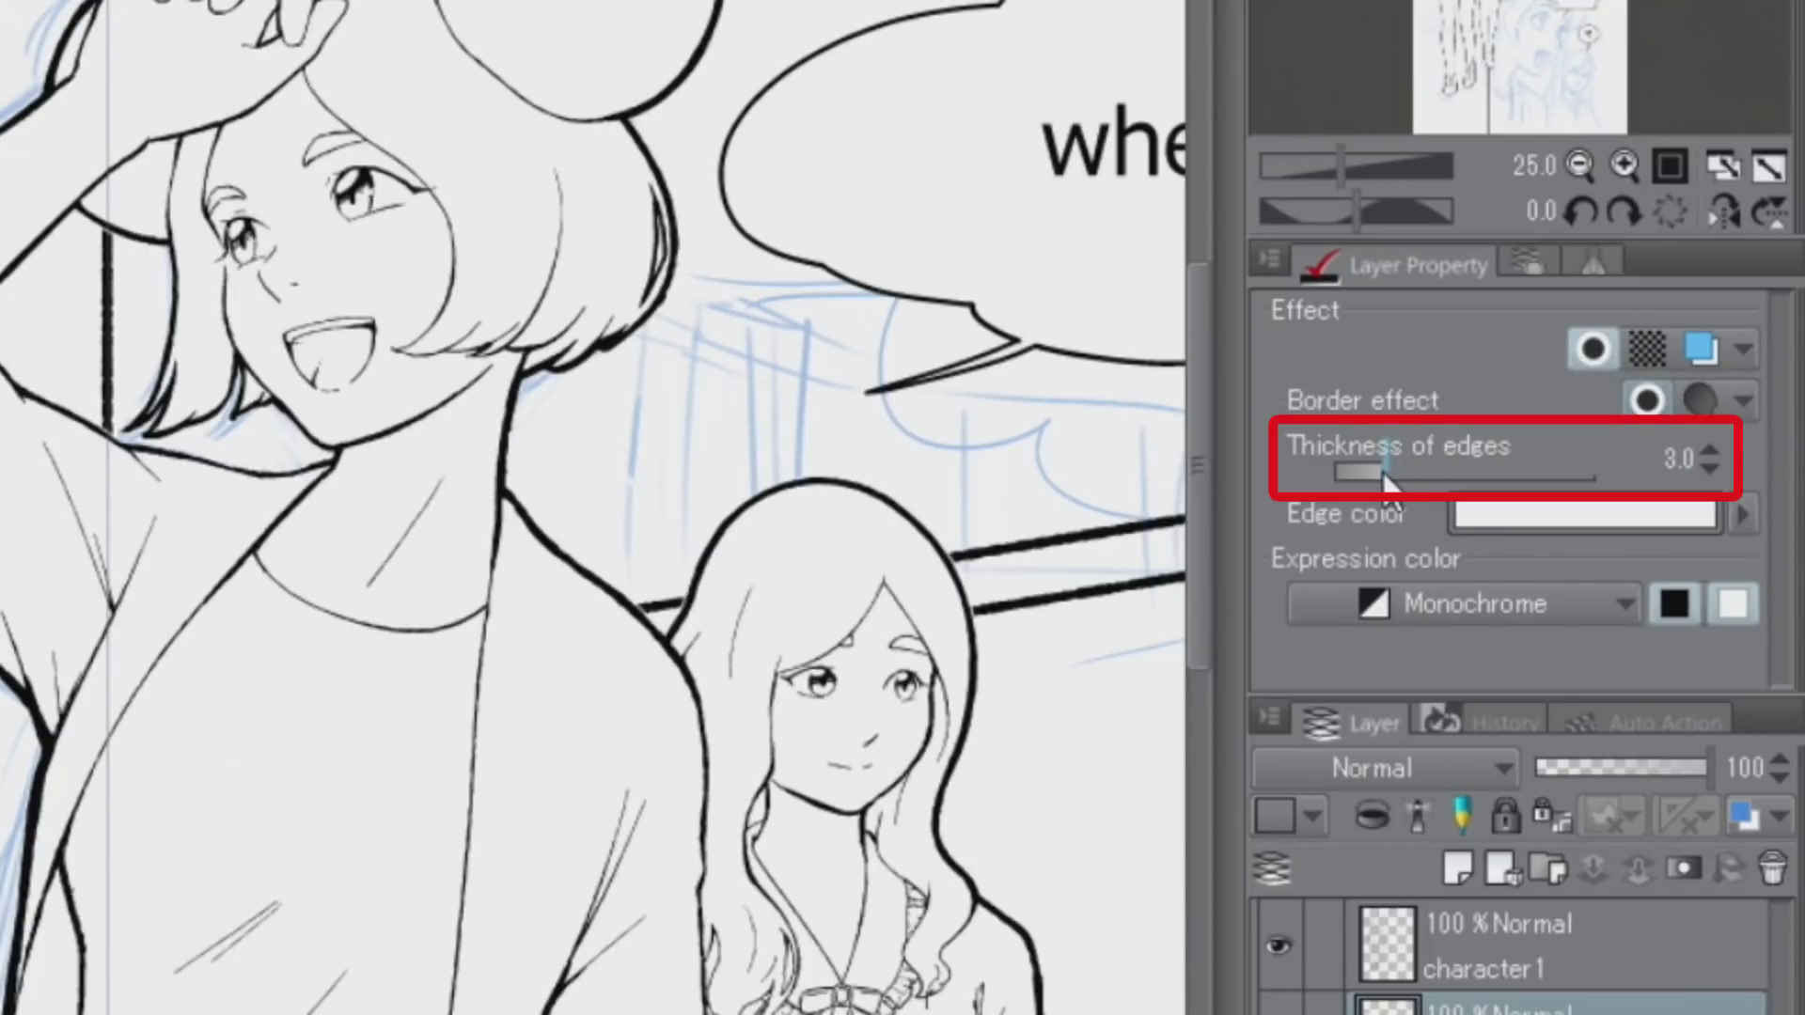
pyautogui.moveTo(1383, 475)
pyautogui.mouseDown()
pyautogui.moveTo(1581, 464)
pyautogui.moveTo(1527, 487)
pyautogui.mouseUp()
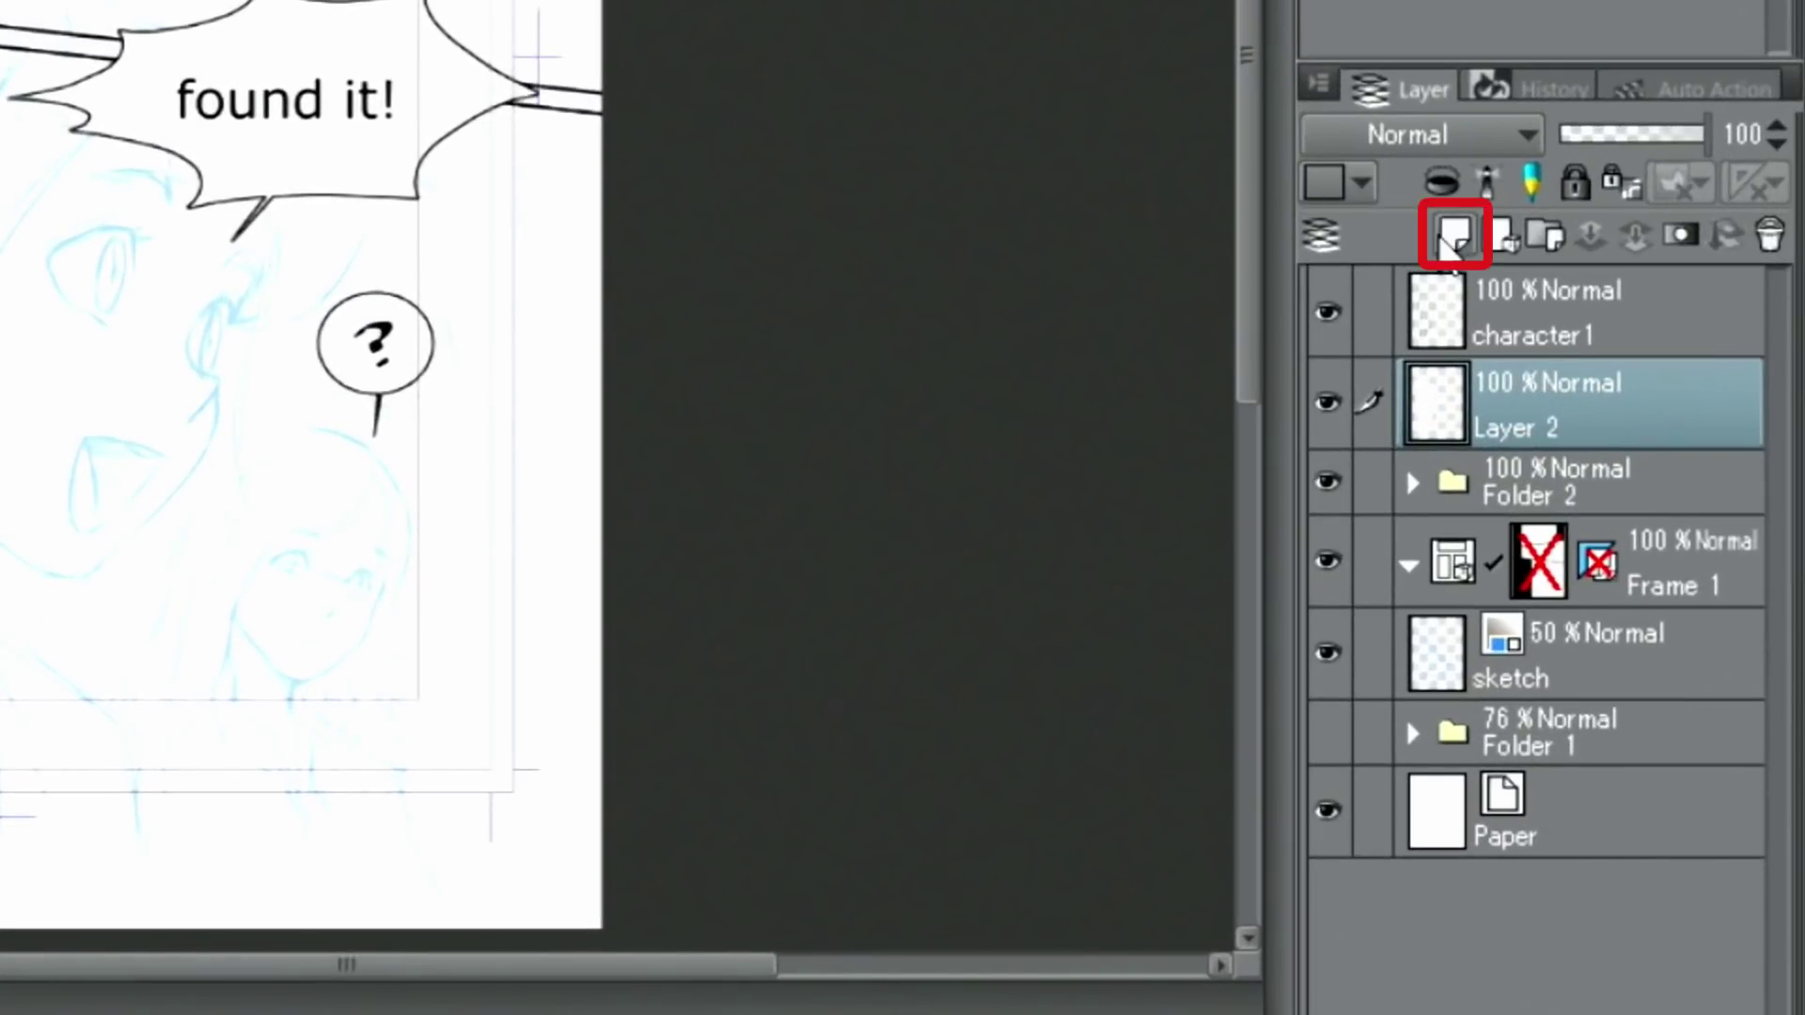
# Create Layer 3, place it inside the Frame 1 folder, and make it the active layer
pyautogui.click(1443, 238)
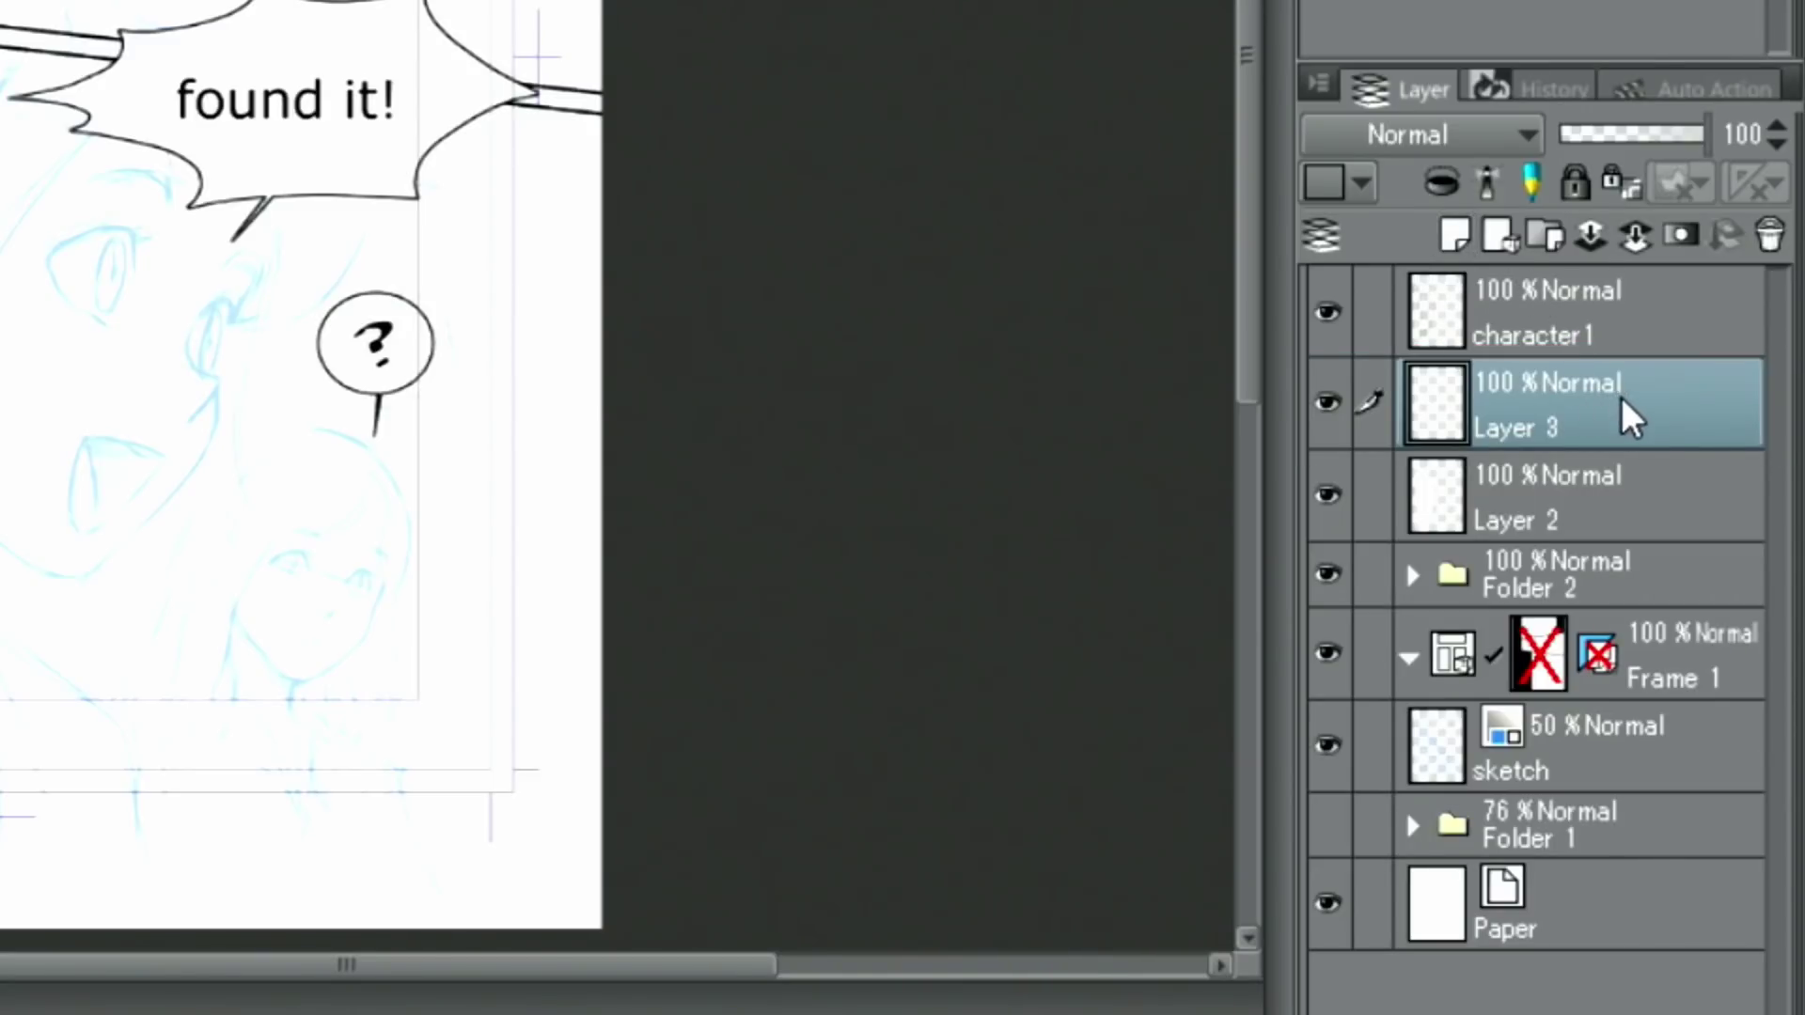
pyautogui.moveTo(1631, 418)
pyautogui.mouseDown()
pyautogui.moveTo(1608, 467)
pyautogui.moveTo(1599, 647)
pyautogui.moveTo(1662, 689)
pyautogui.mouseUp()
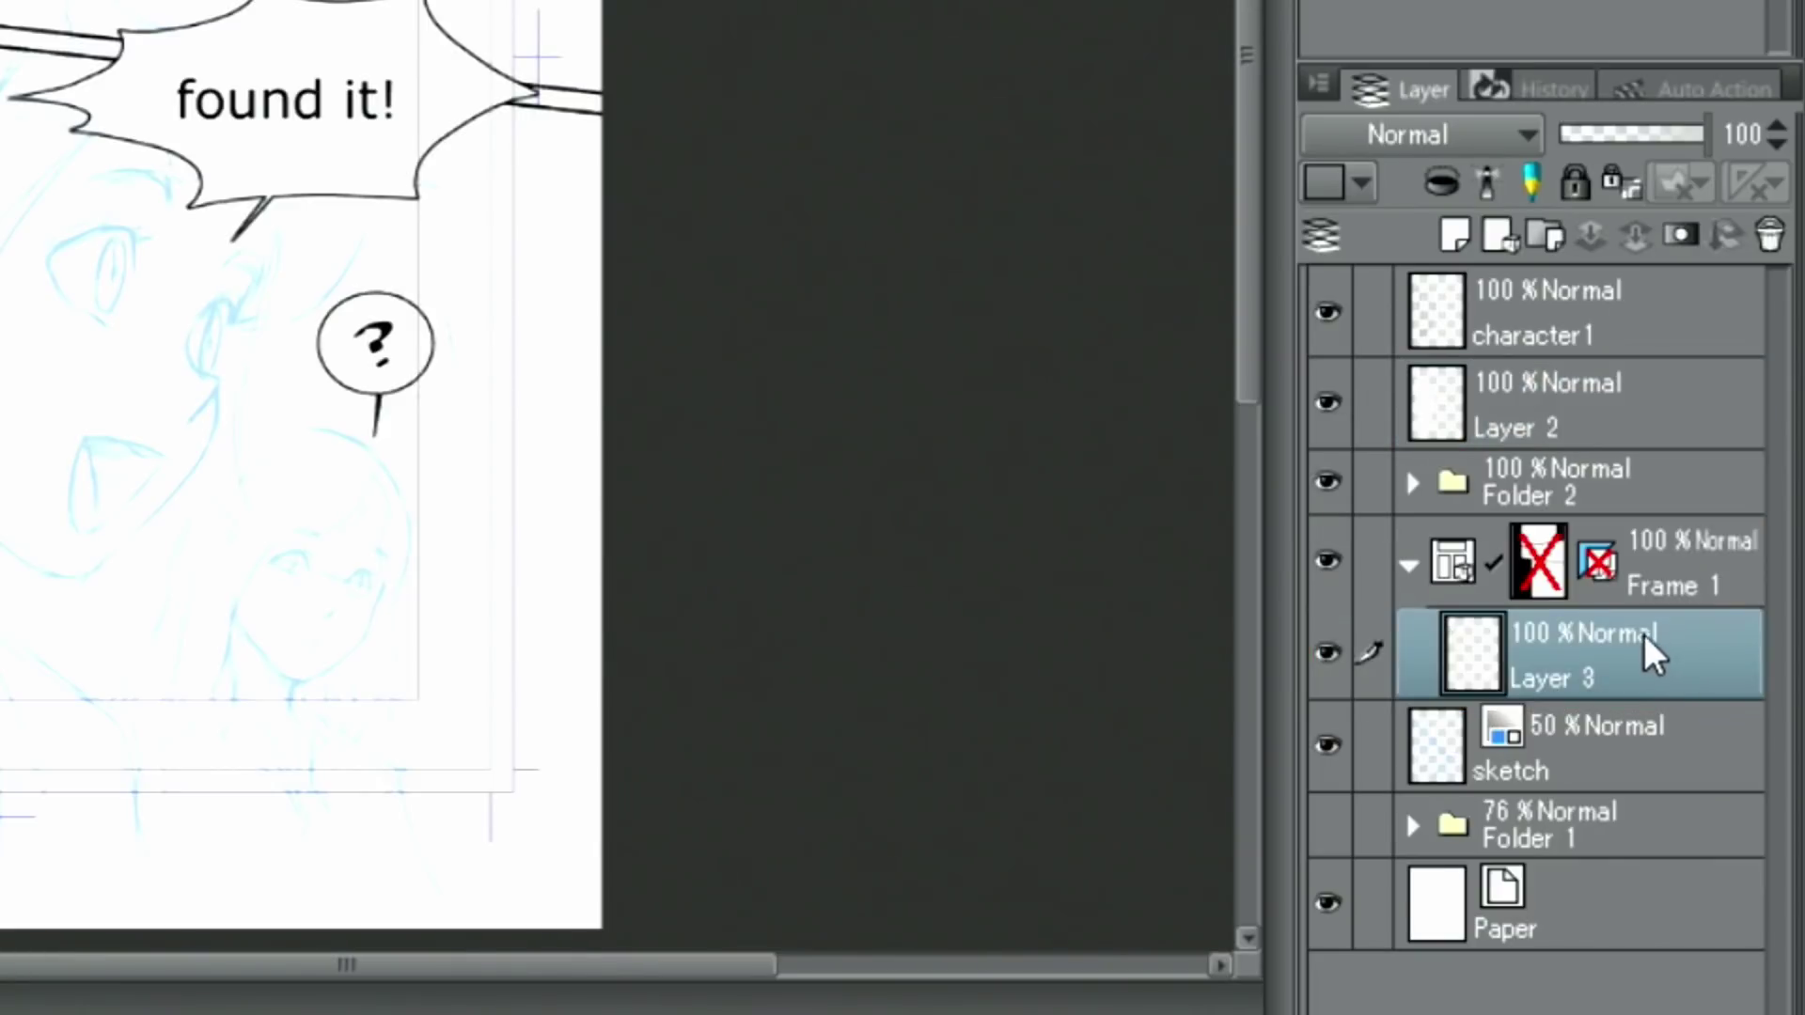
pyautogui.click(1549, 571)
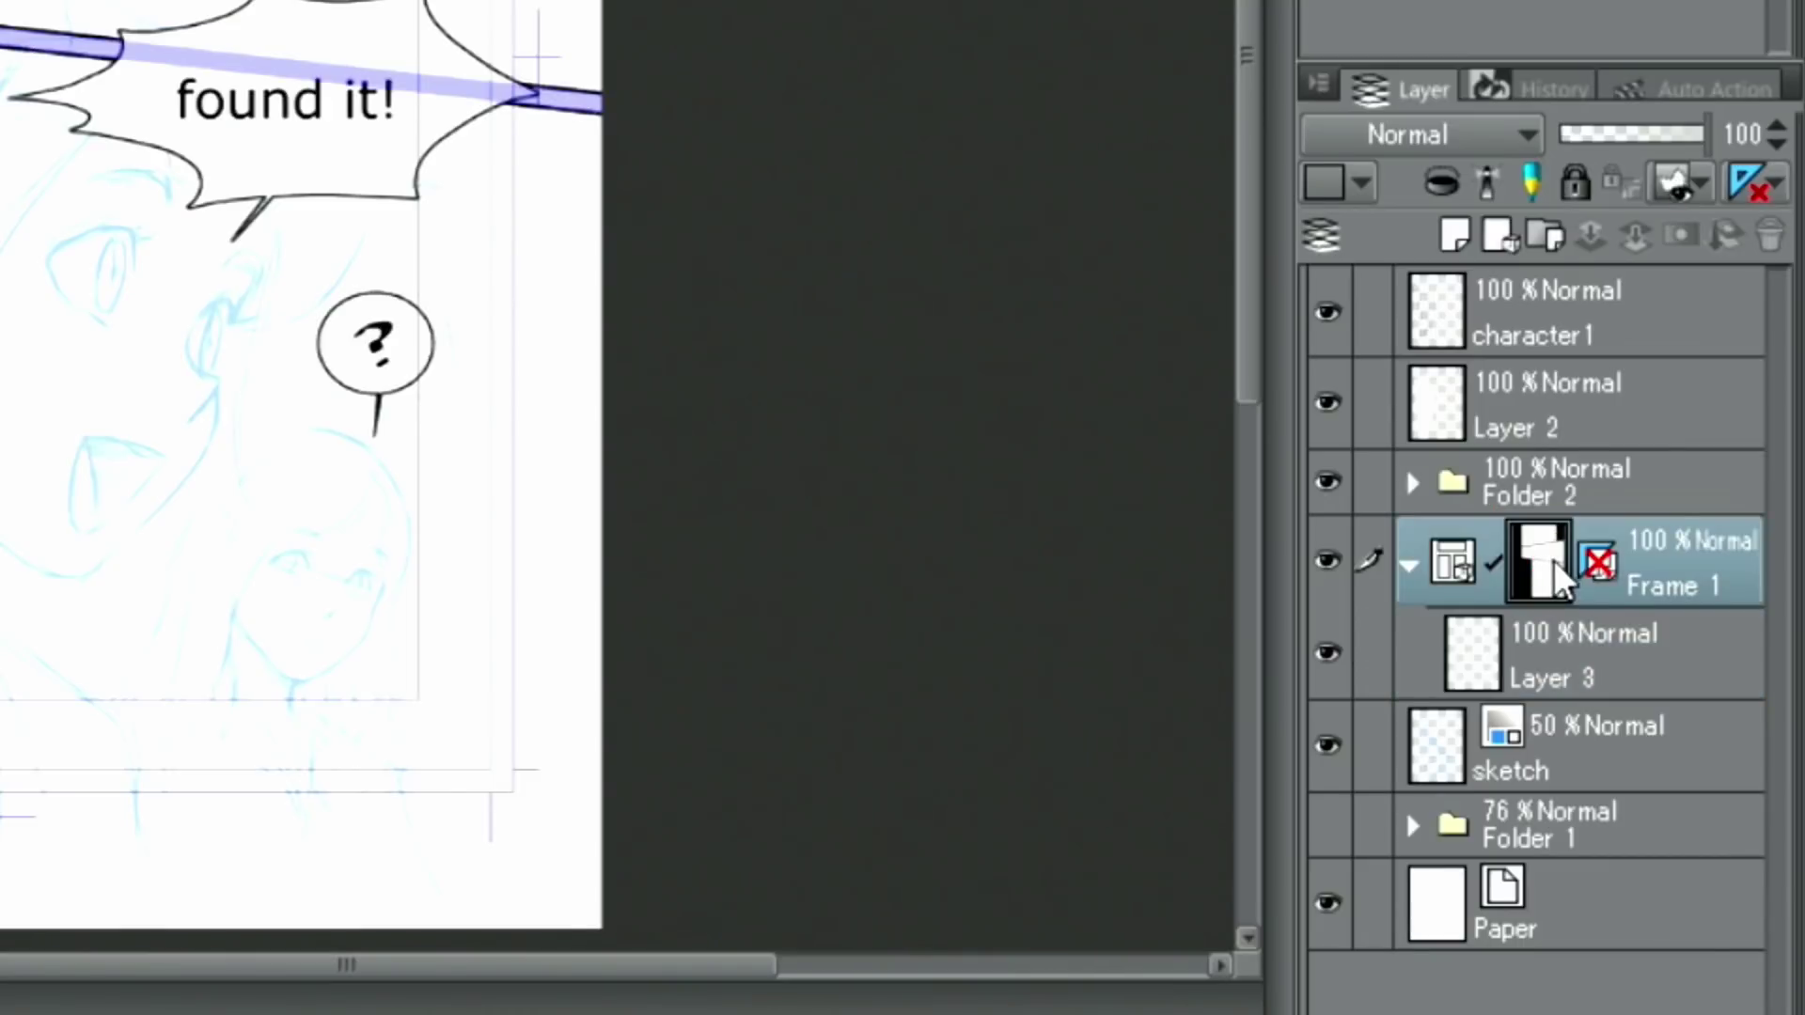
pyautogui.click(1551, 631)
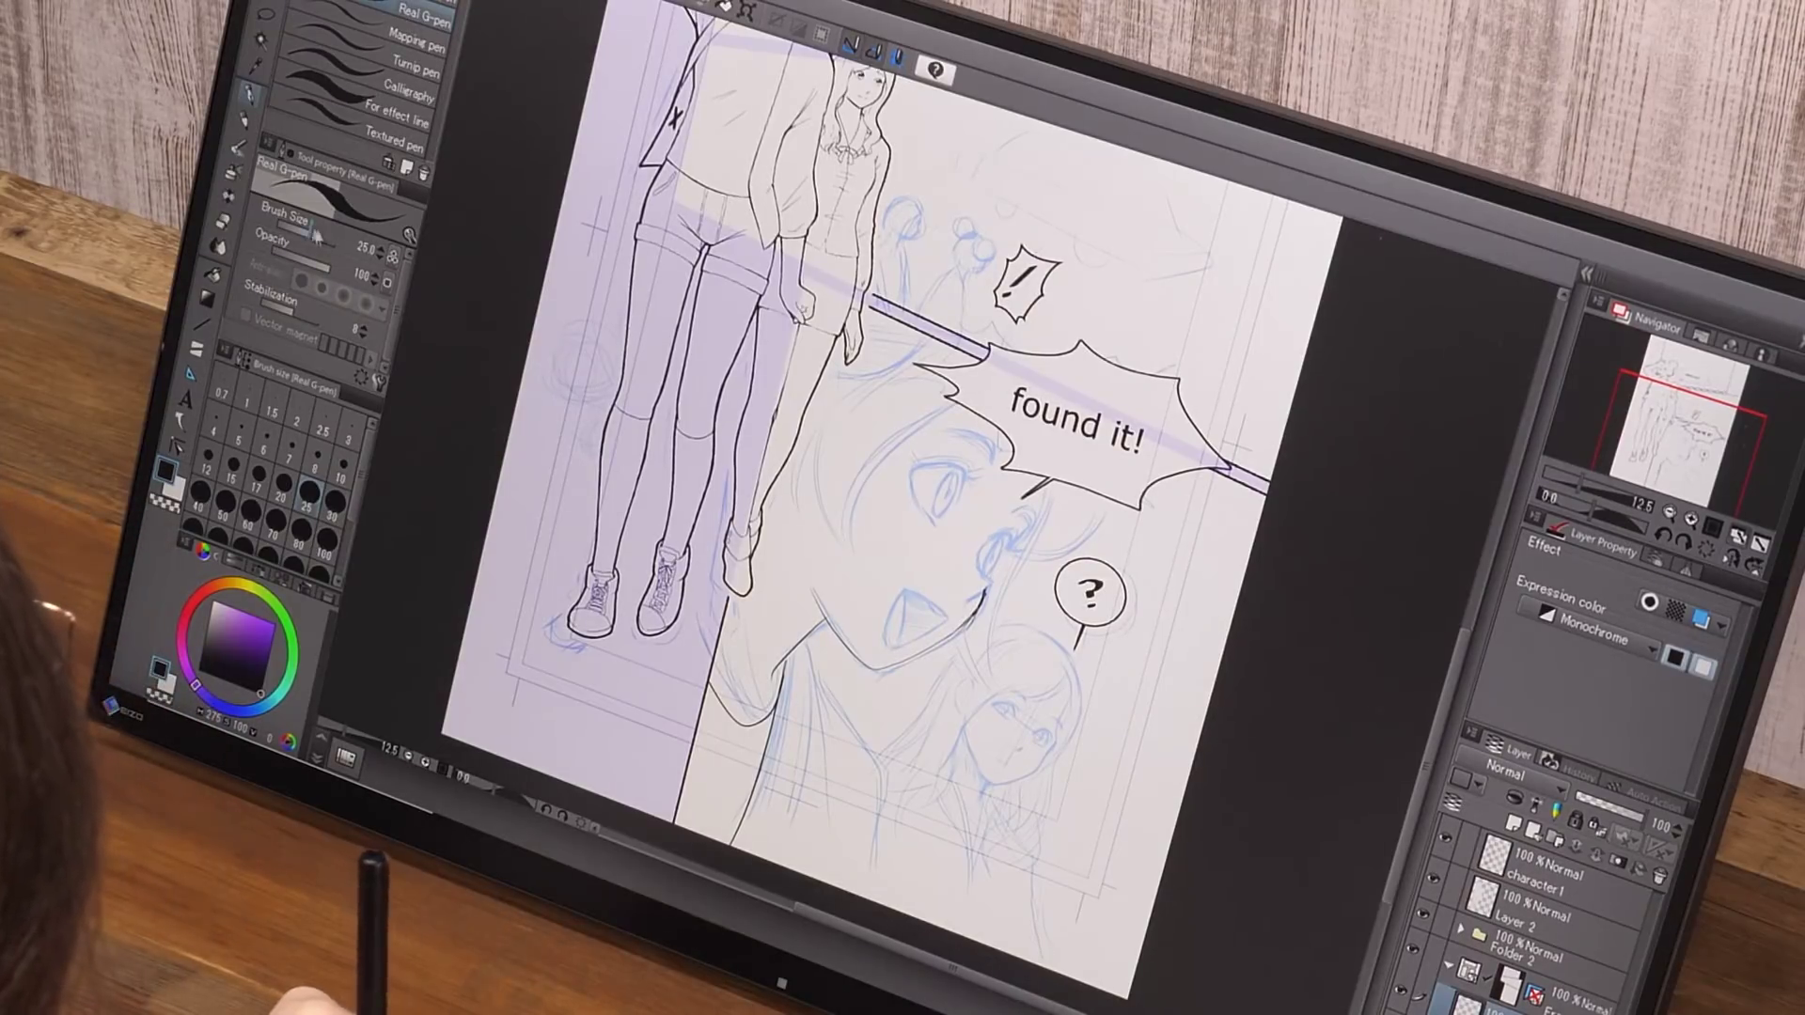
# Zoom in and ink the large face's nose and open mouth with the Real G-pen on Layer 3
pyautogui.press('e')
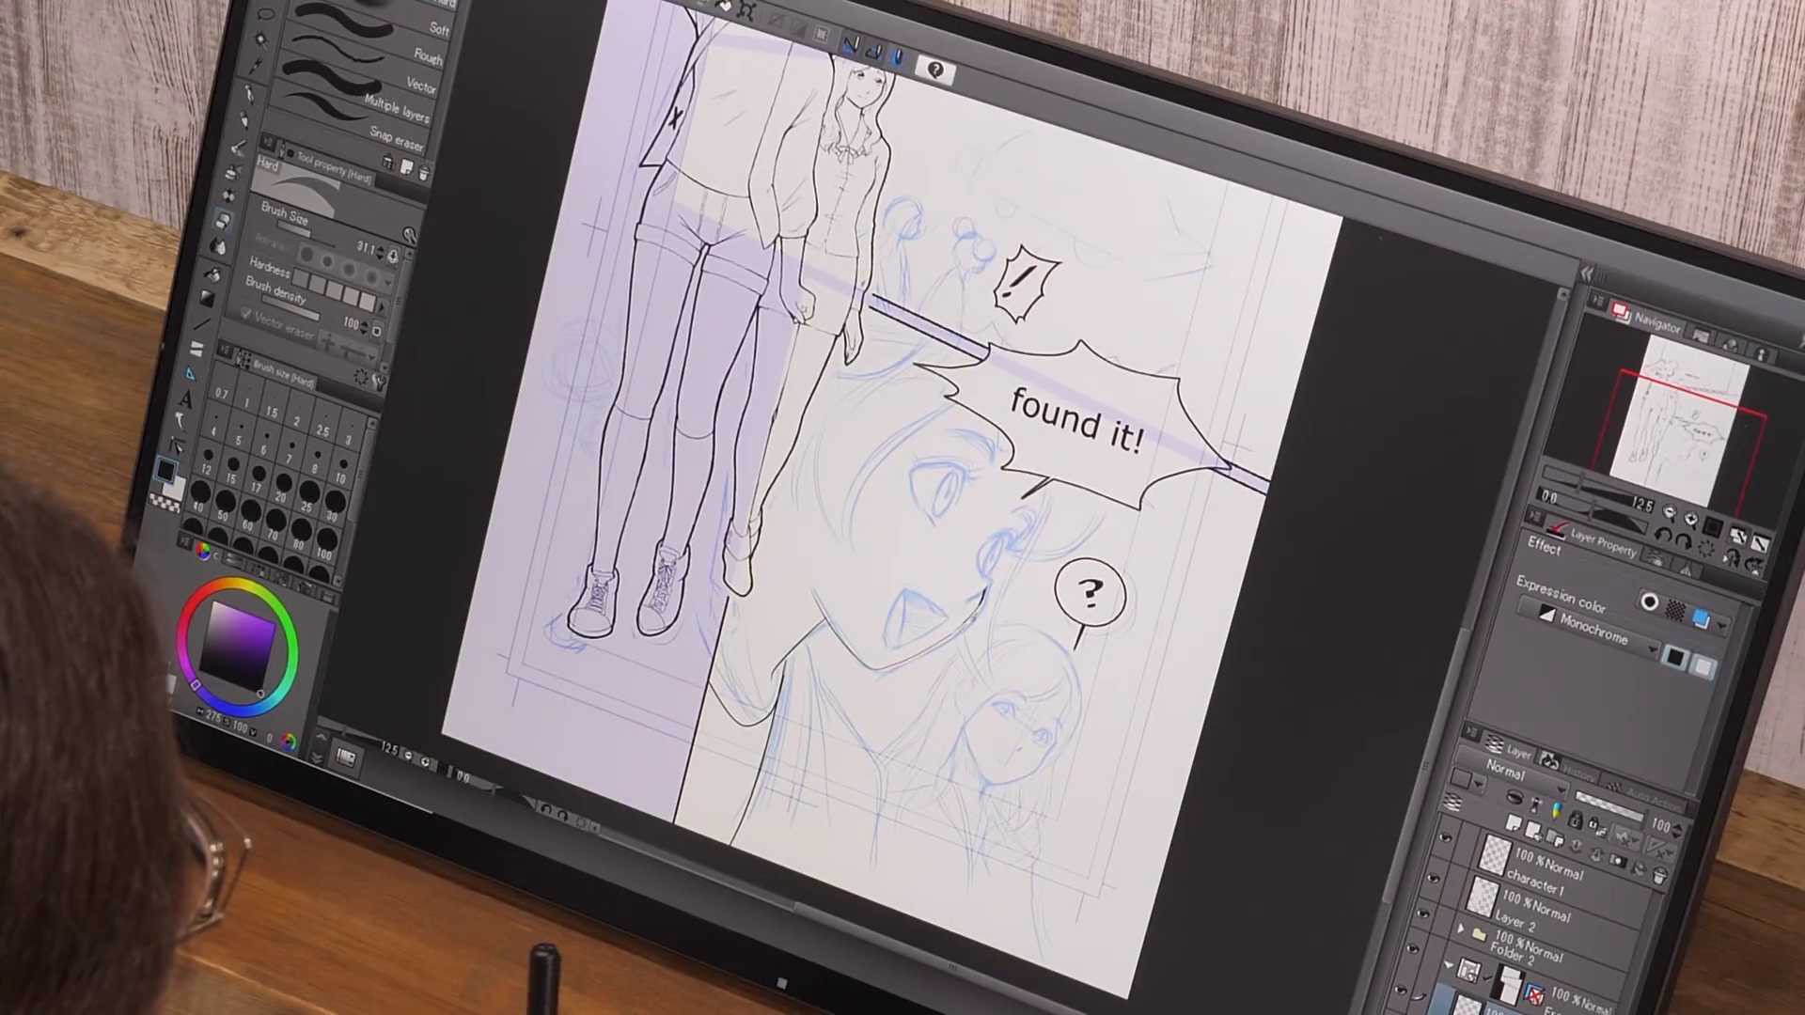
pyautogui.scroll(2, 892, 660)
pyautogui.press('p')
pyautogui.moveTo(1096, 411); pyautogui.dragTo(1088, 510)
pyautogui.moveTo(904, 639); pyautogui.dragTo(1002, 579)
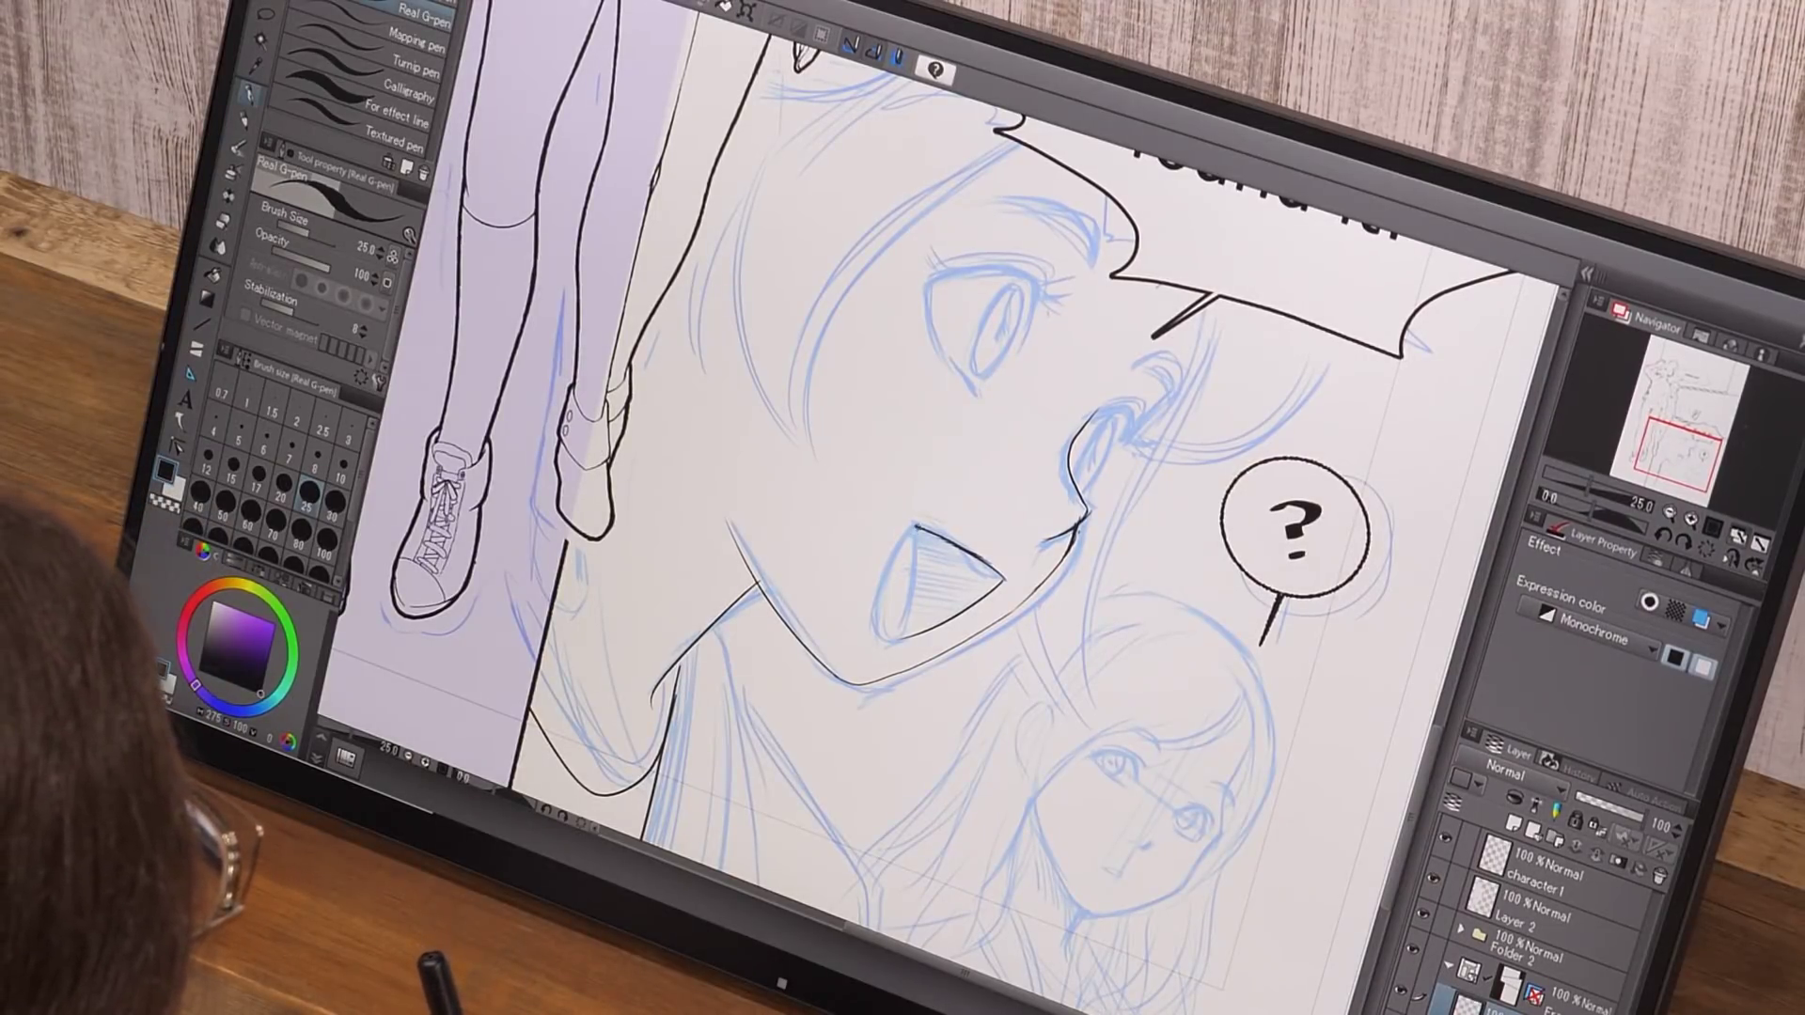
pyautogui.moveTo(916, 528)
pyautogui.mouseDown()
pyautogui.moveTo(875, 602)
pyautogui.moveTo(873, 633)
pyautogui.moveTo(908, 638)
pyautogui.mouseUp()
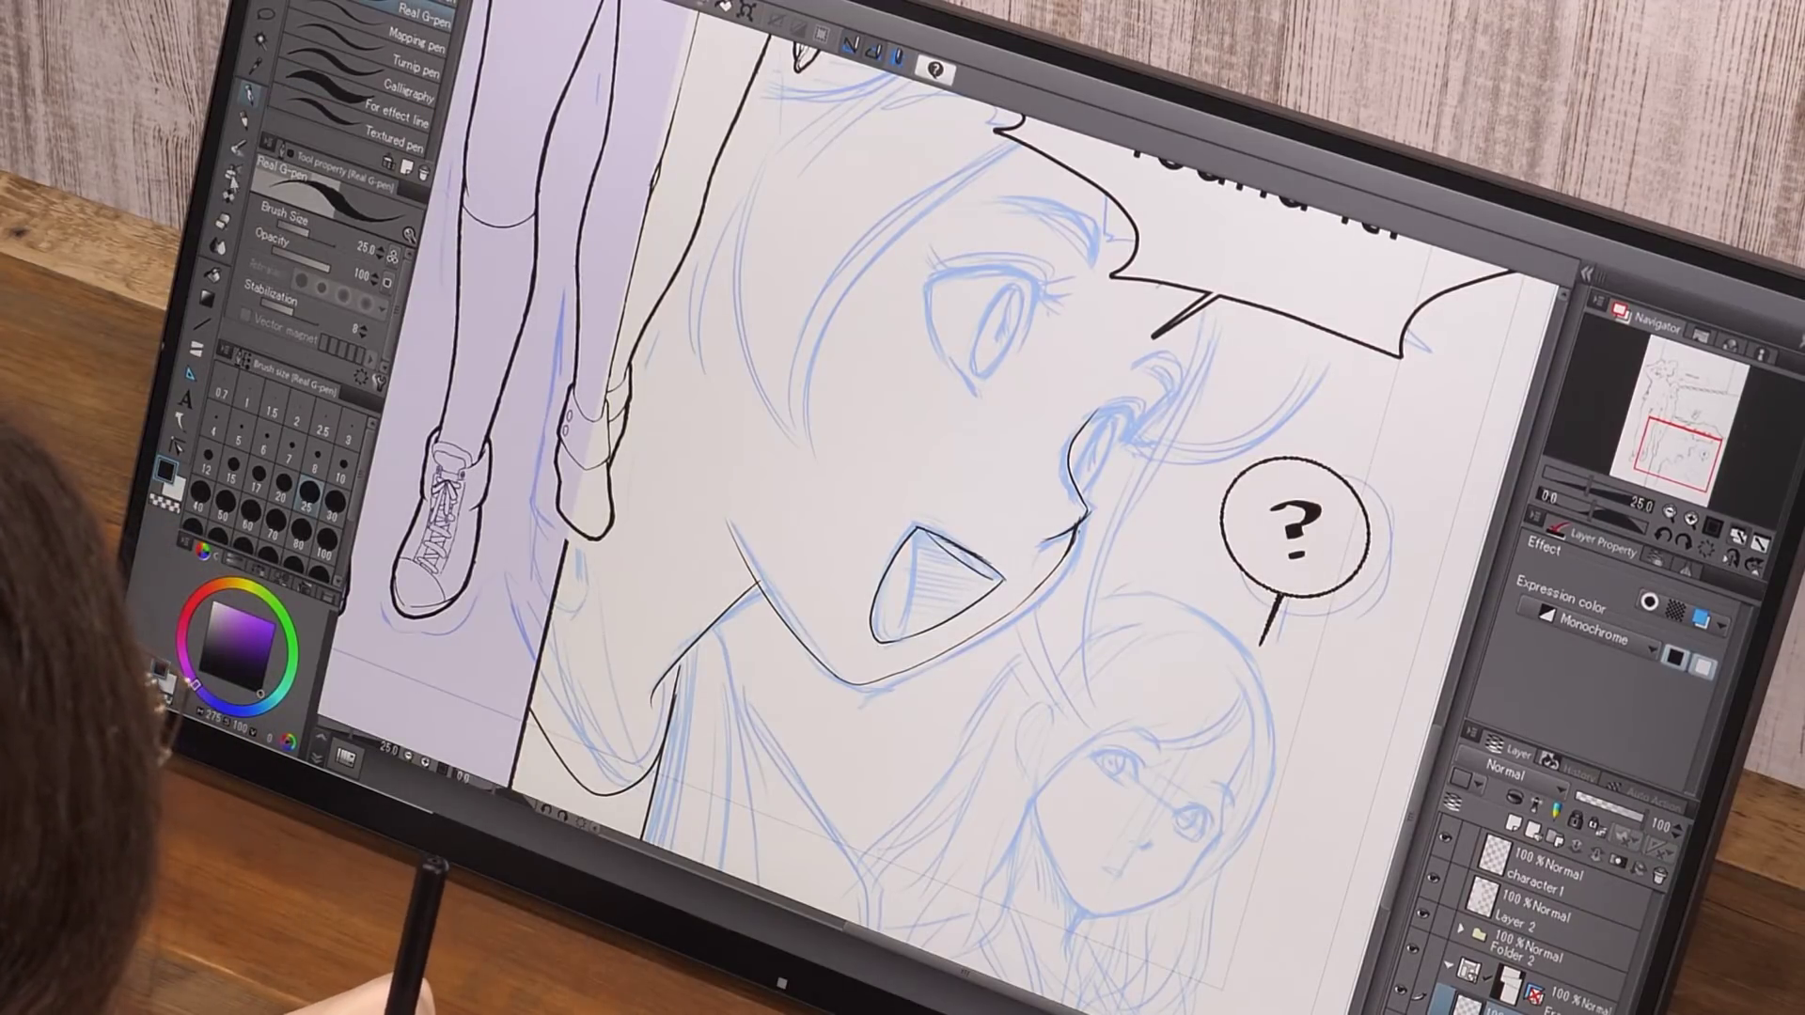
pyautogui.press('e')
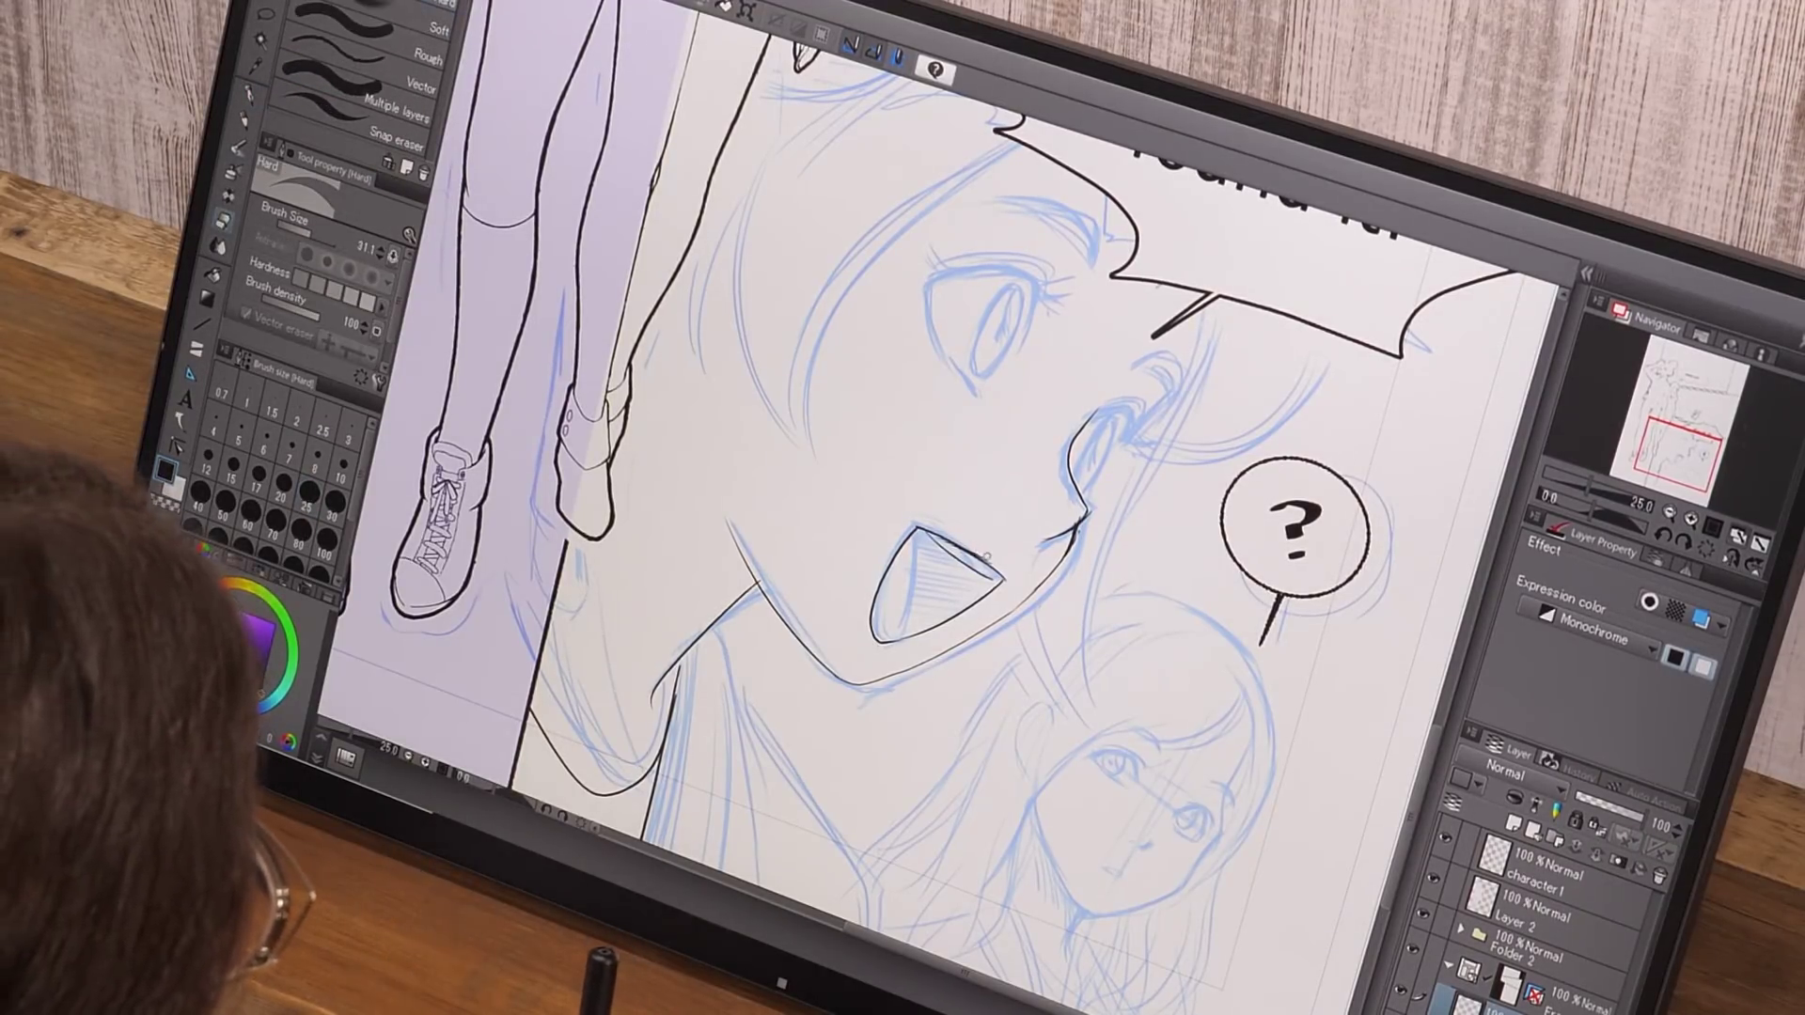